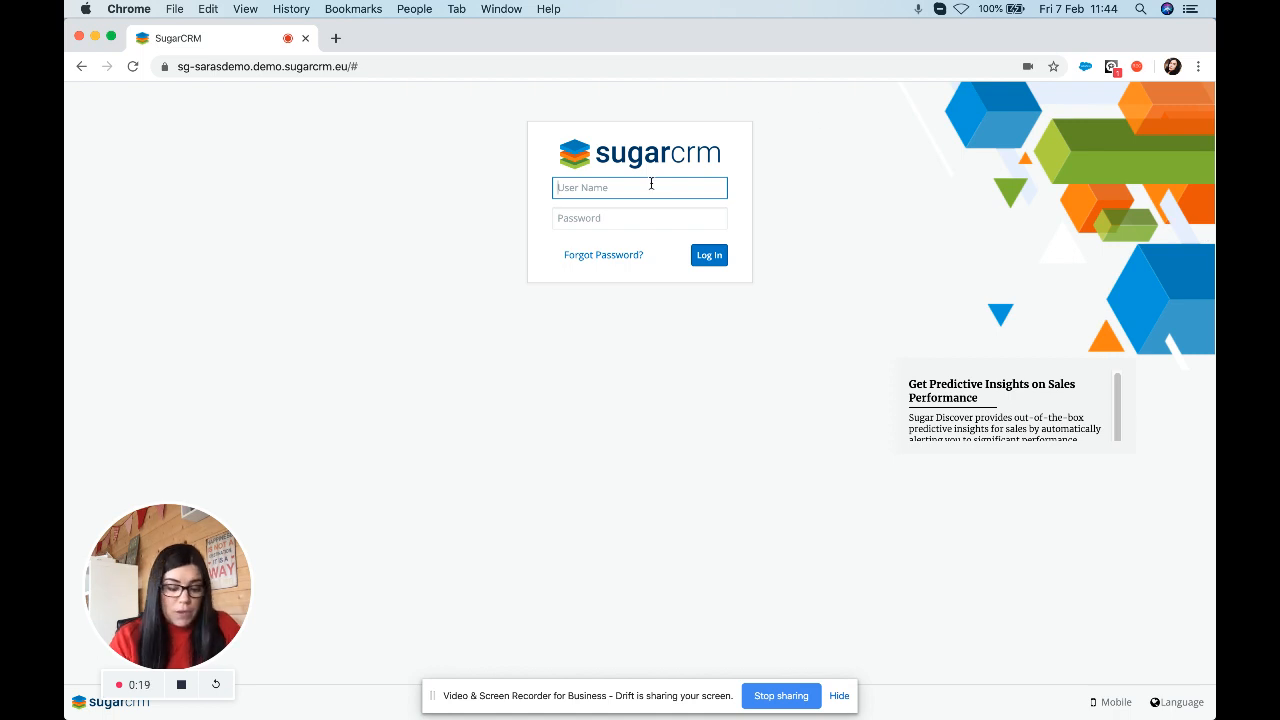
Log in with the demo user's name and password, declining Chrome's offer to save the password.
type("jim")
key("Tab")
type("jim")
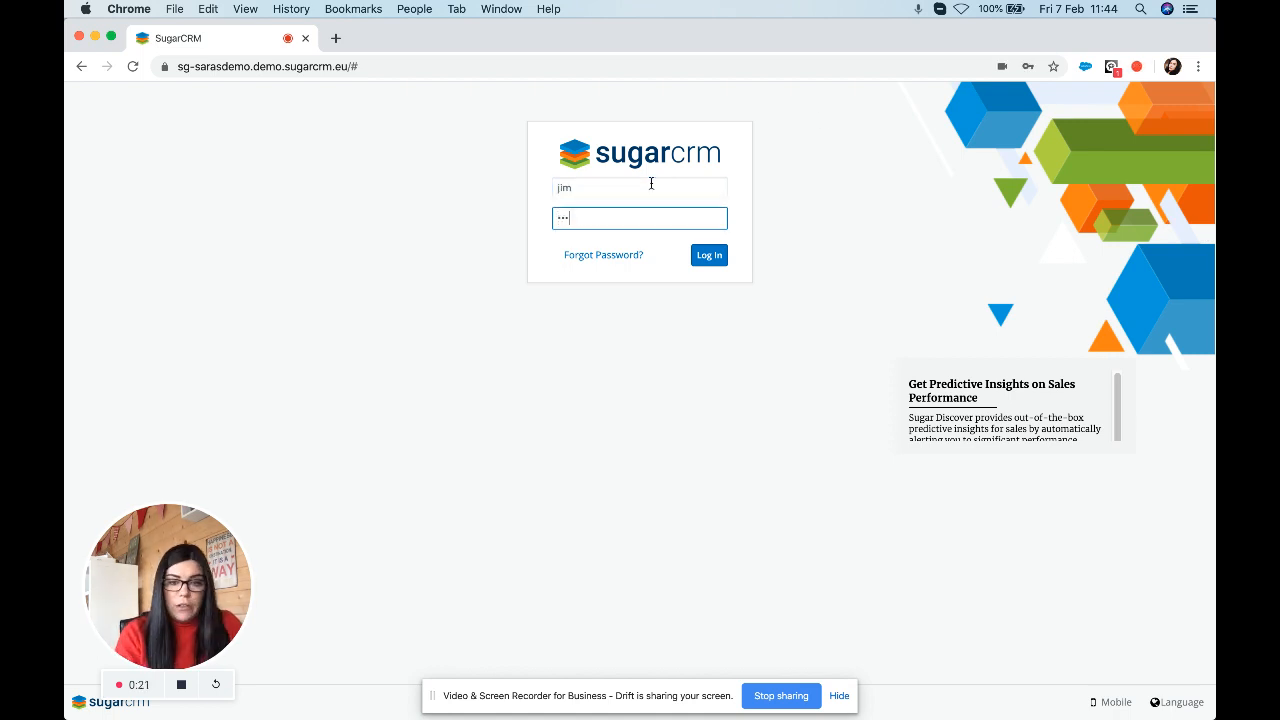
key("Return")
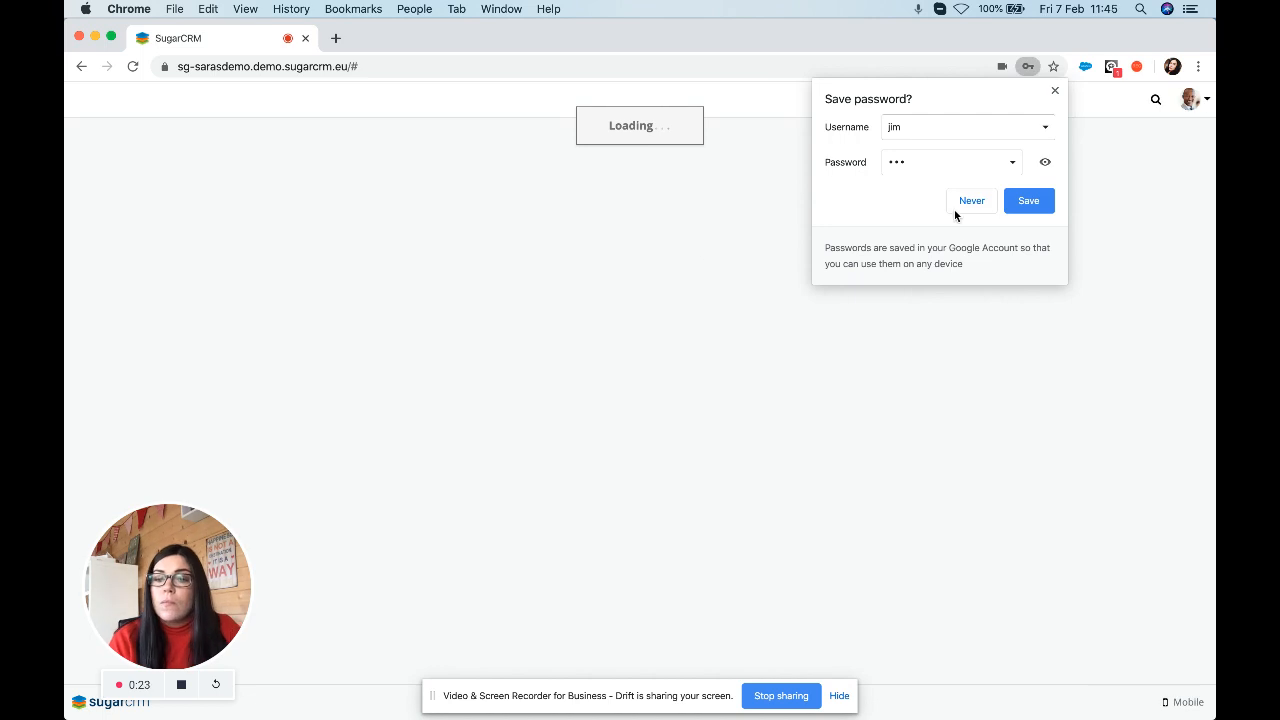
left_click(957, 210)
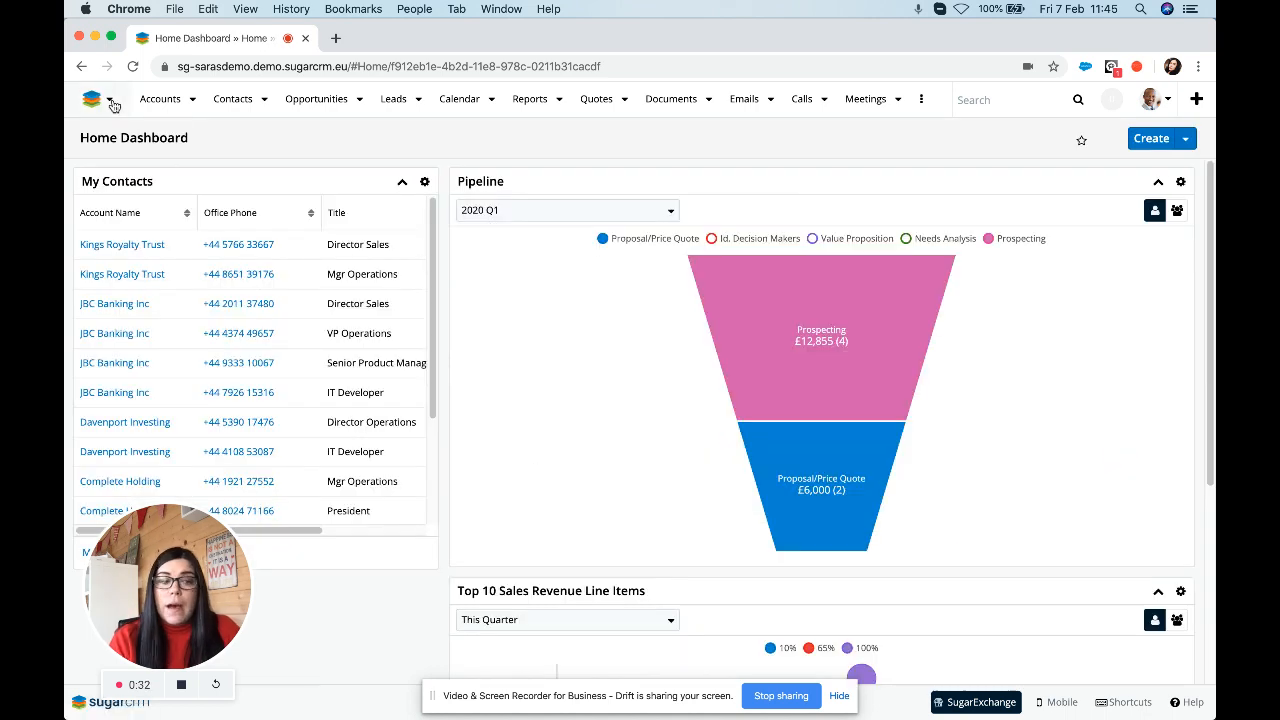
Switch to the Renewals Console dashboard from the SugarCRM logo menu.
left_click(112, 102)
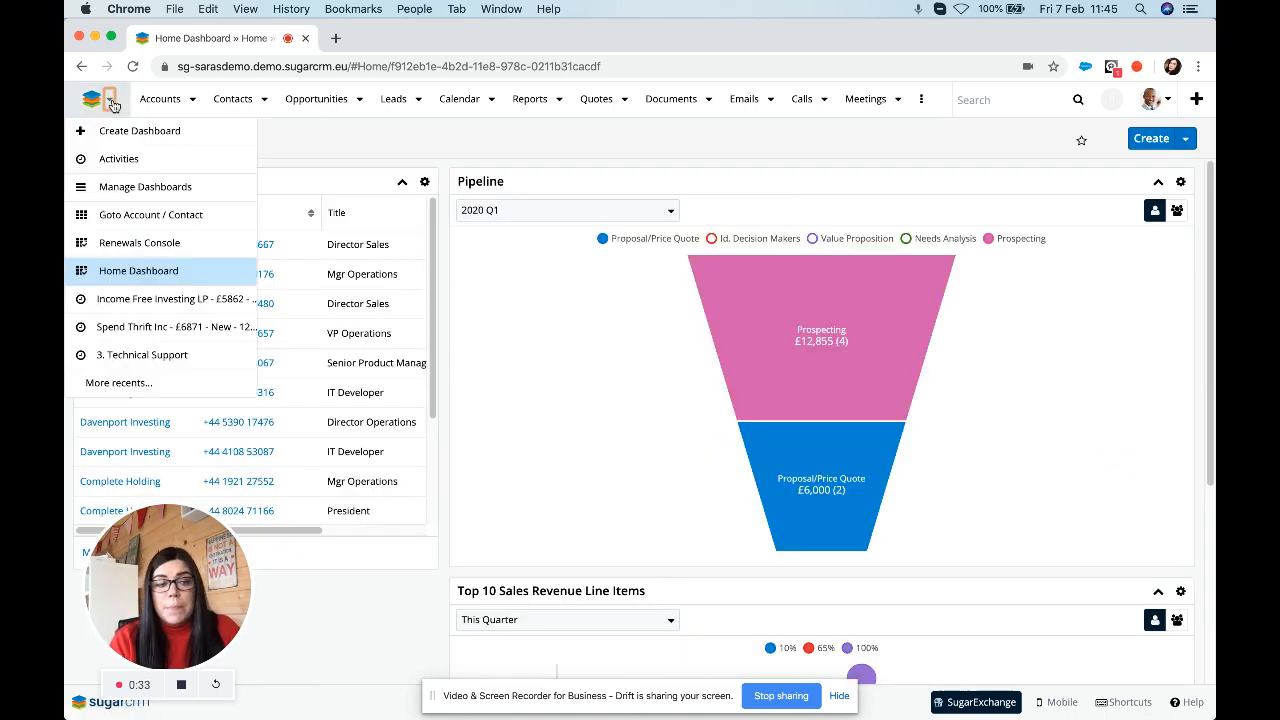
left_click(172, 248)
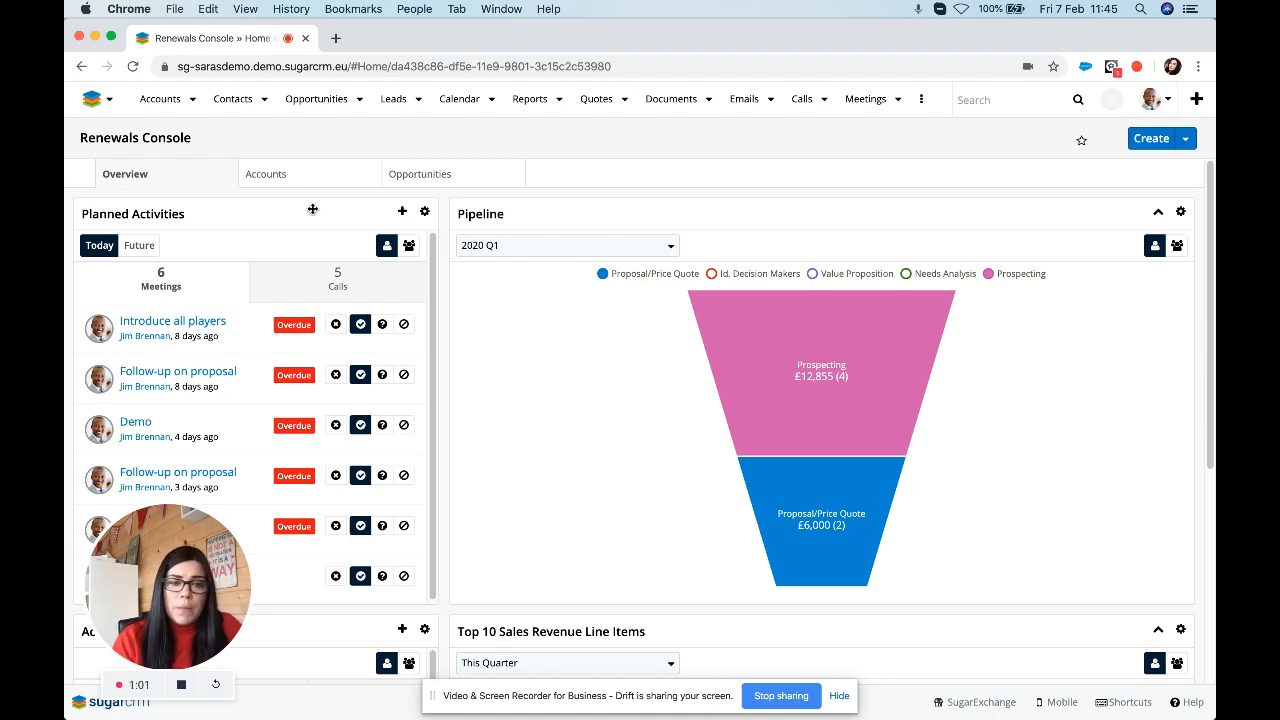
Go to Admin and open Product Catalogue under Product and Quotes.
left_click(1163, 101)
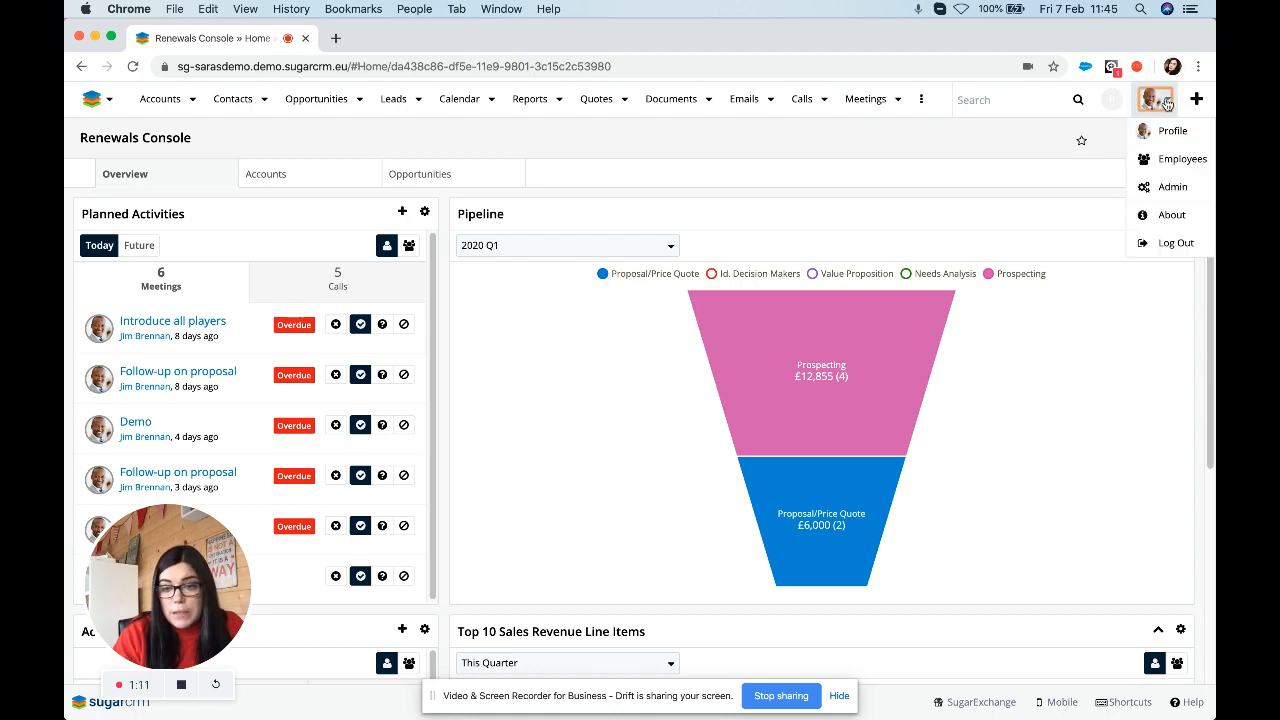
left_click(1165, 187)
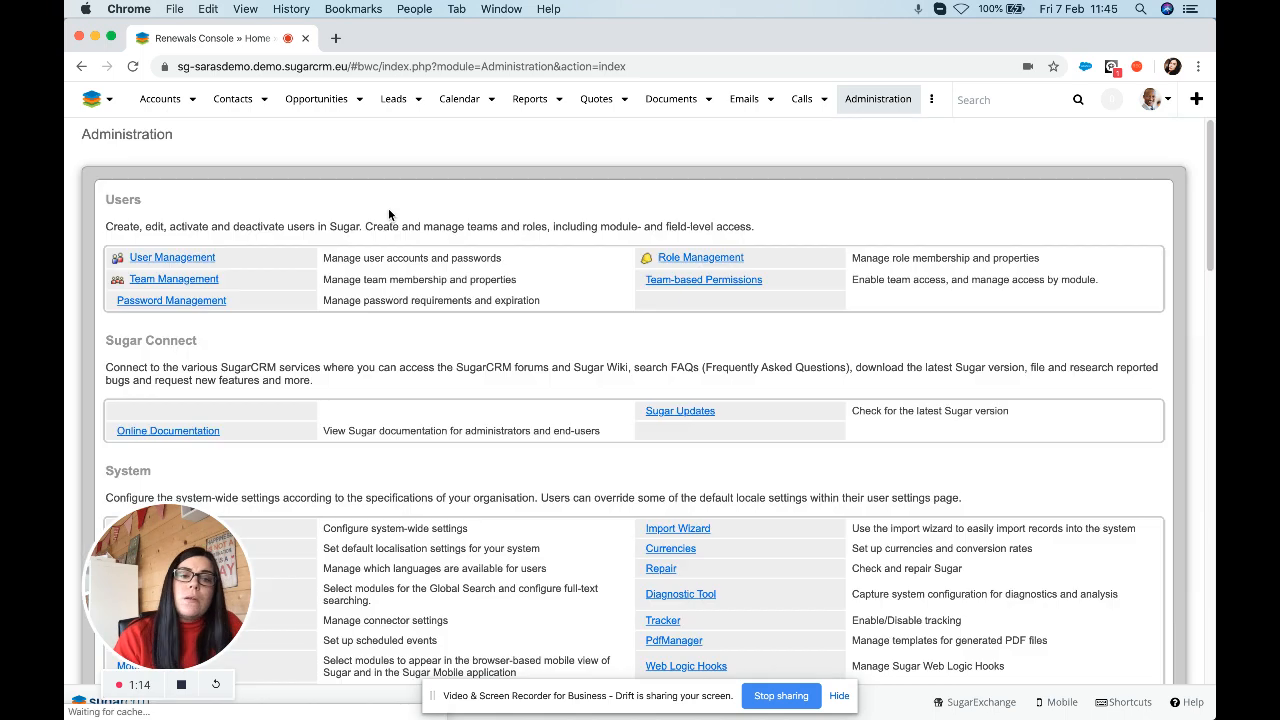
scroll(267, 338, "down", 5)
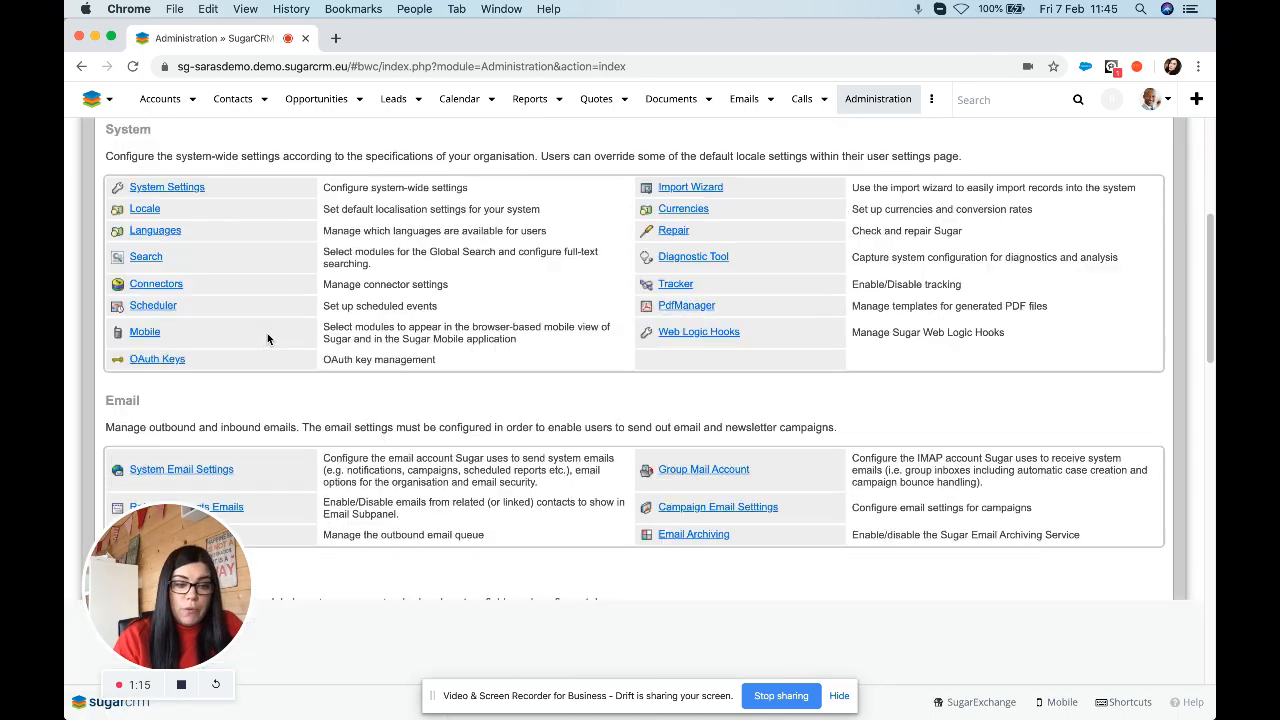
scroll(267, 338, "down", 6)
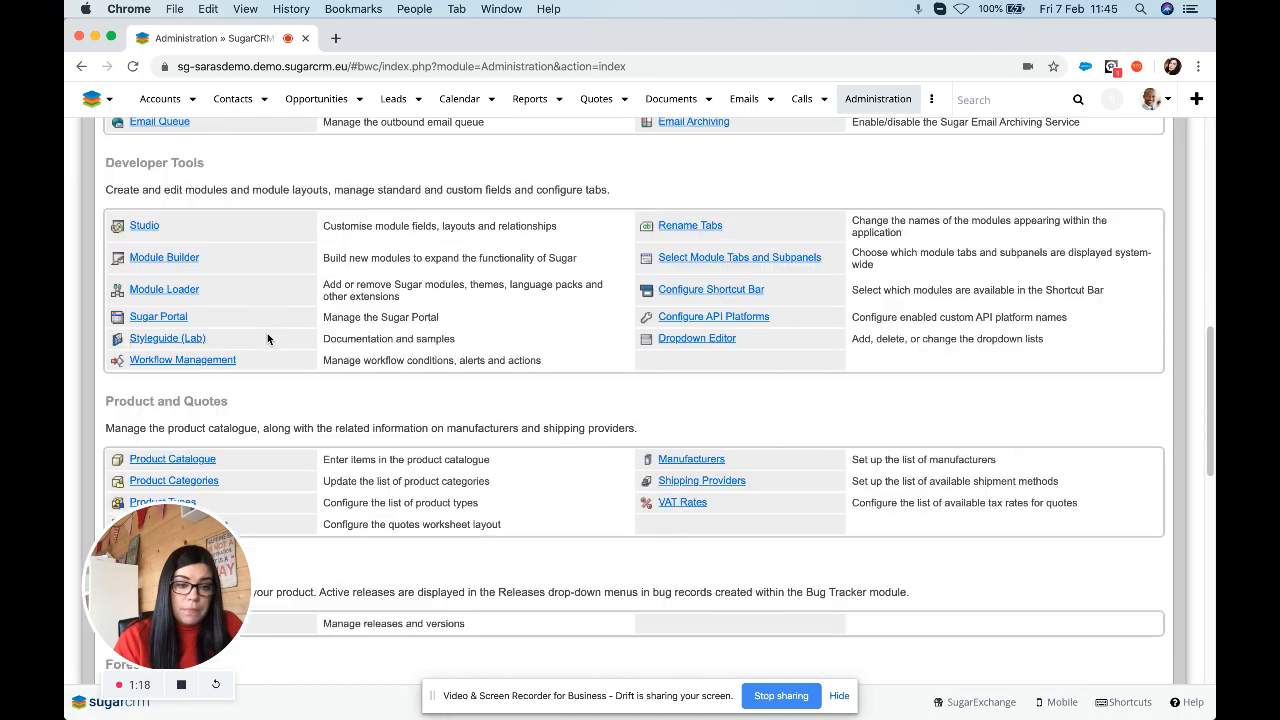
scroll(267, 338, "down", 1)
left_click(166, 386)
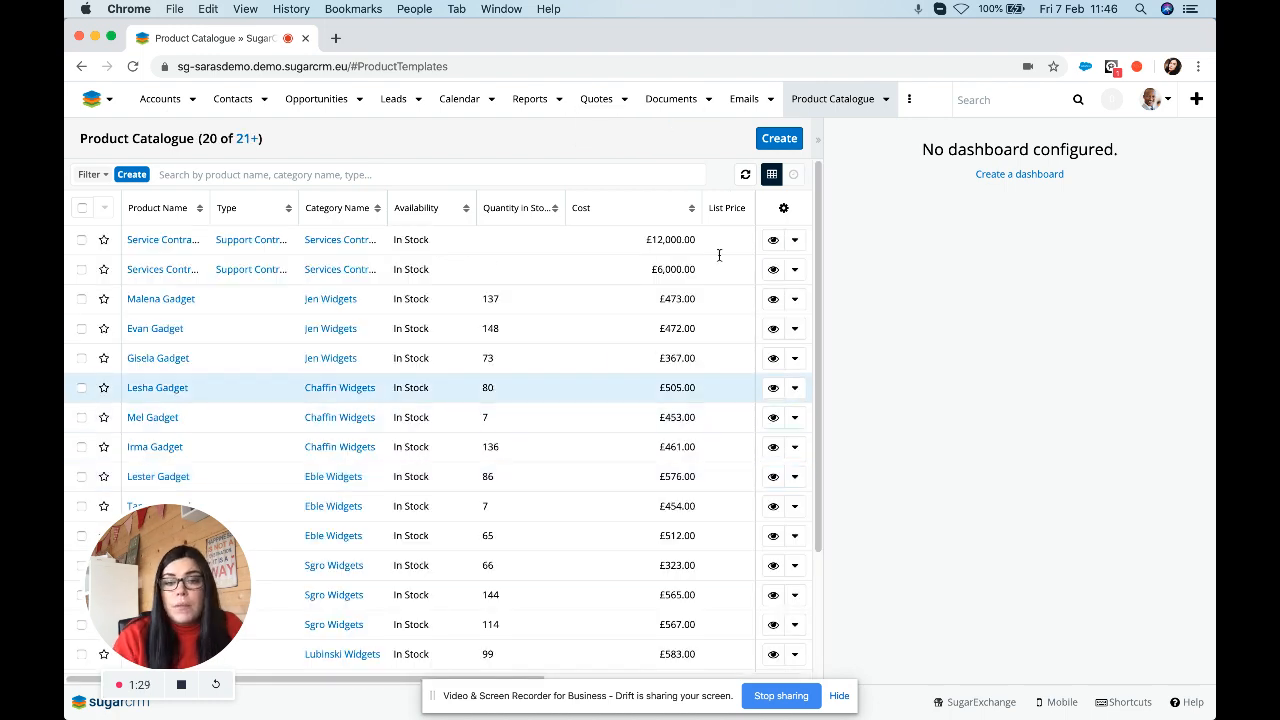
Start a new catalogue product named 'User Licence'.
left_click(781, 140)
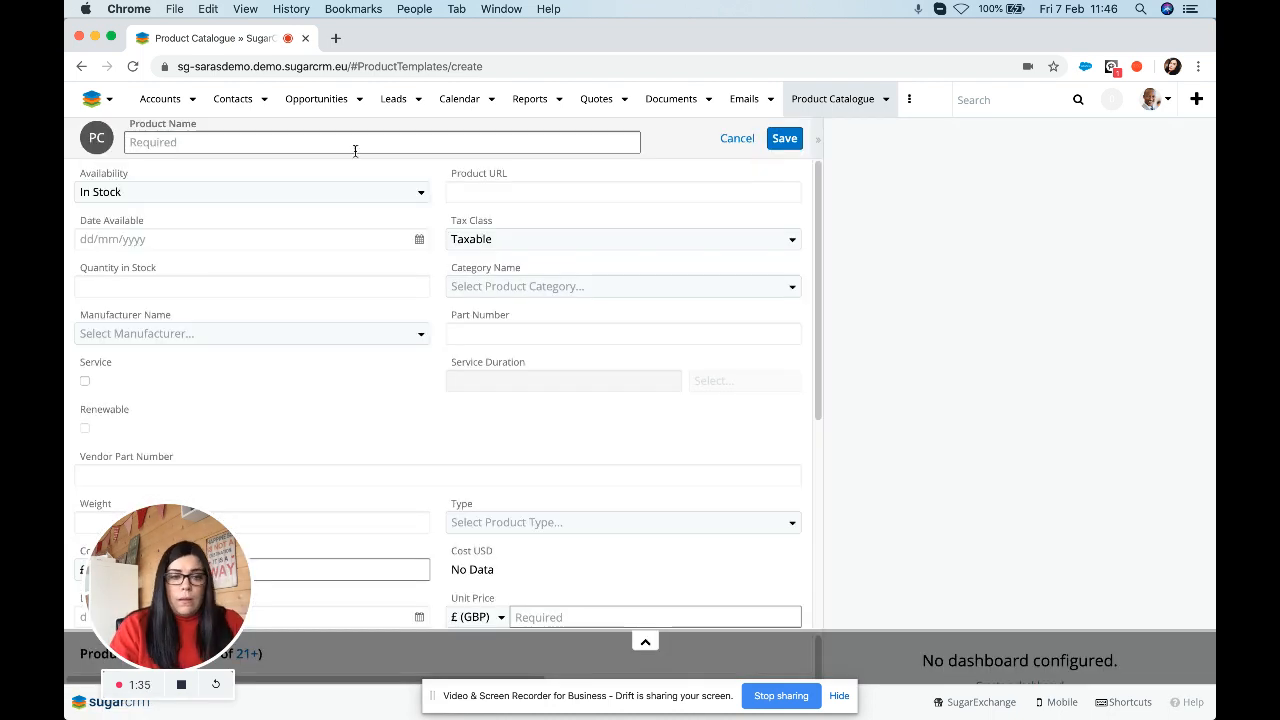
left_click(356, 145)
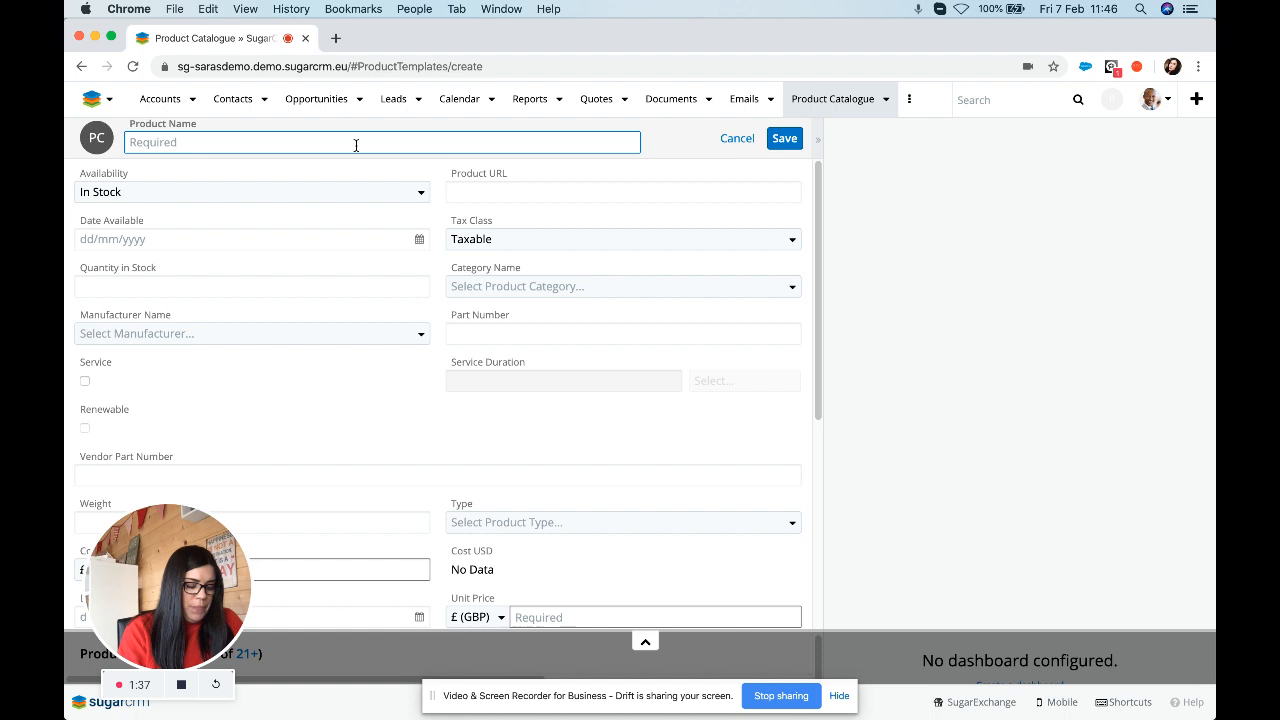
type("User ")
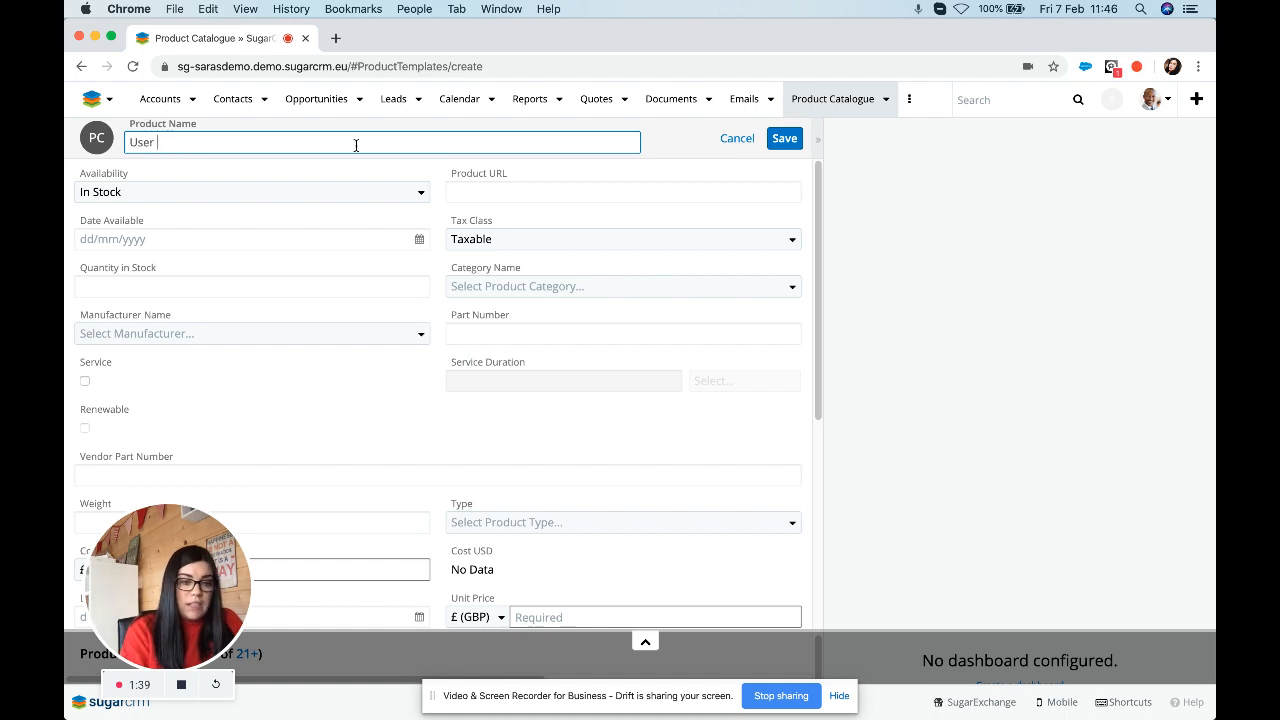
type("Licence")
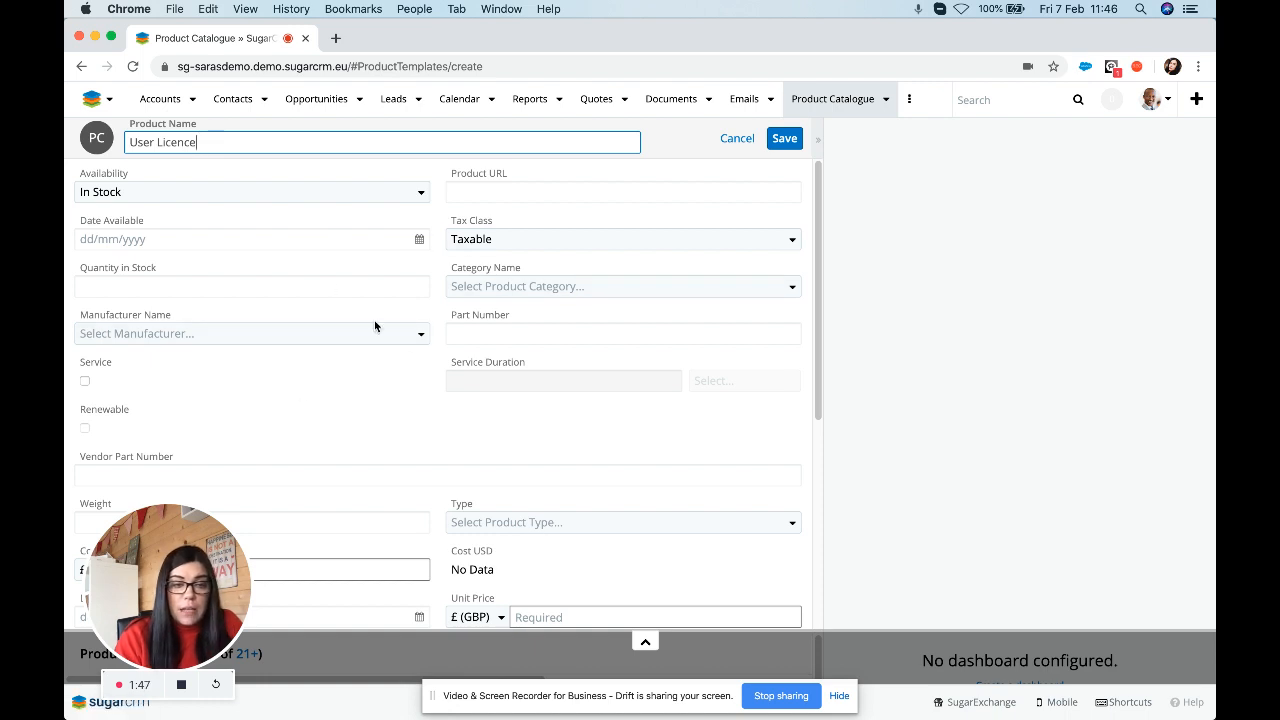
Mark it as a renewable service with a service duration of 12 Year(s).
left_click(85, 381)
left_click(86, 429)
left_click_drag(478, 381, 398, 385)
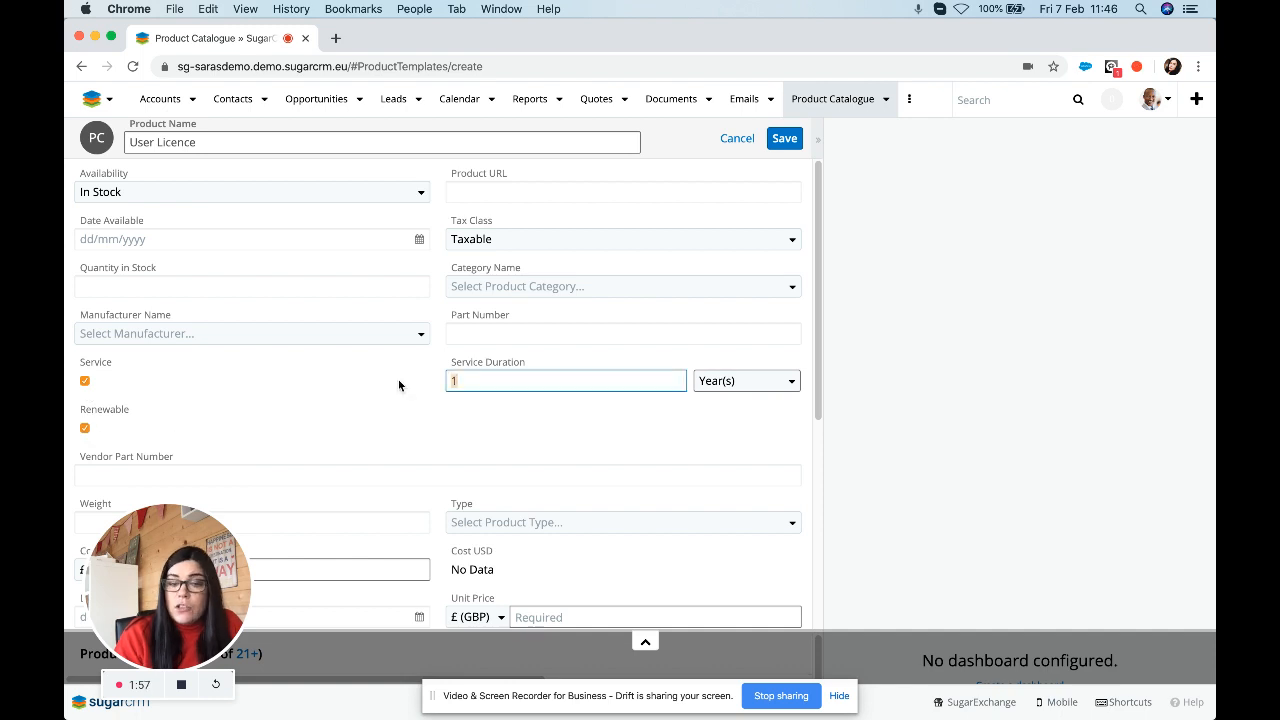
type("12")
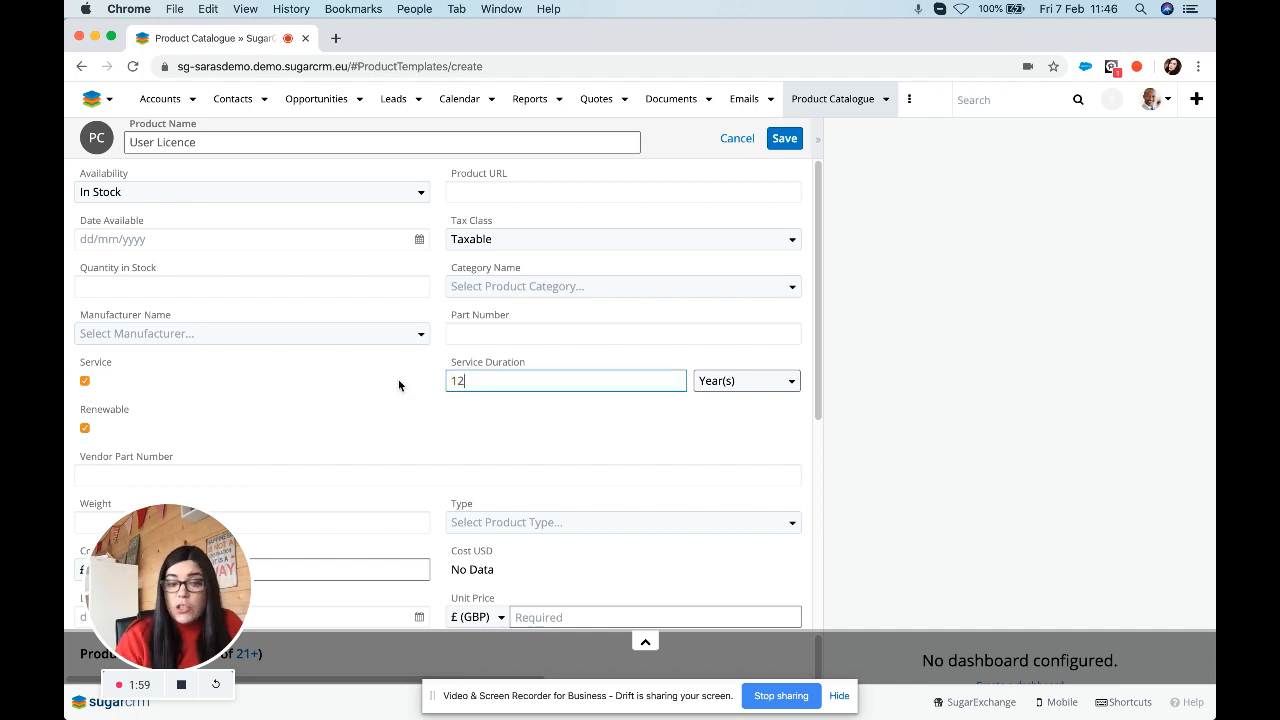
left_click(746, 382)
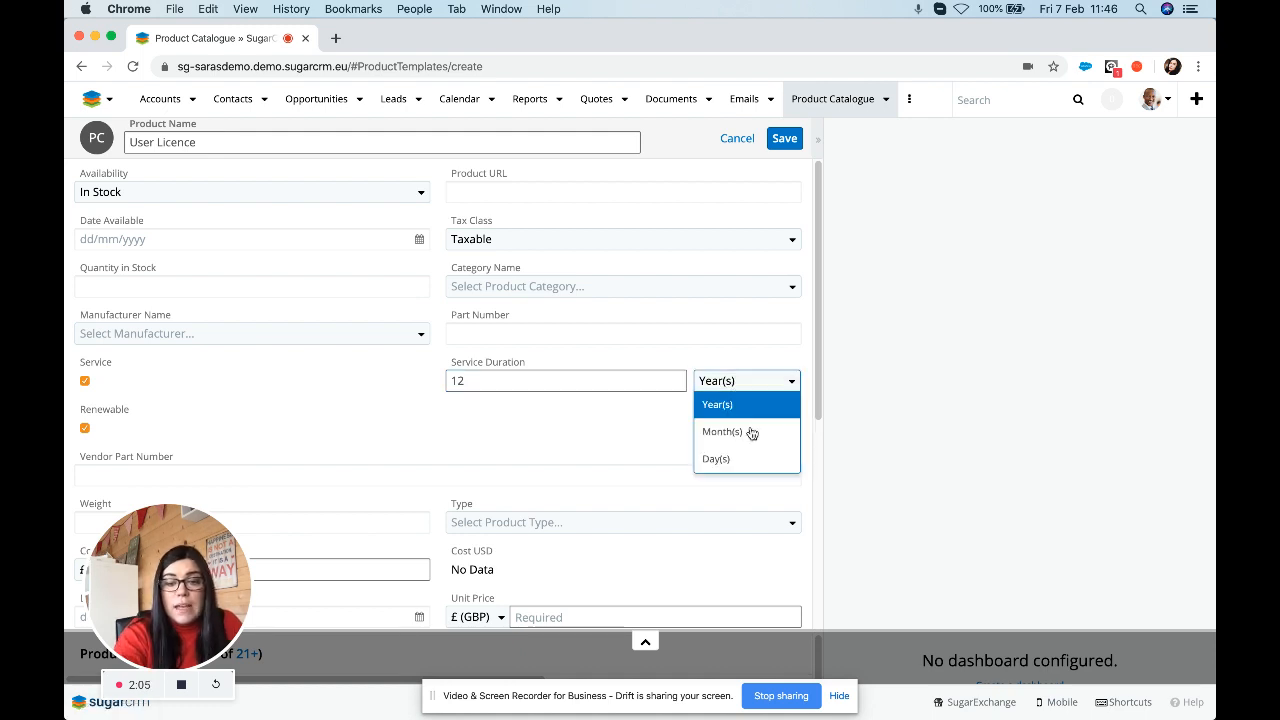
left_click(737, 404)
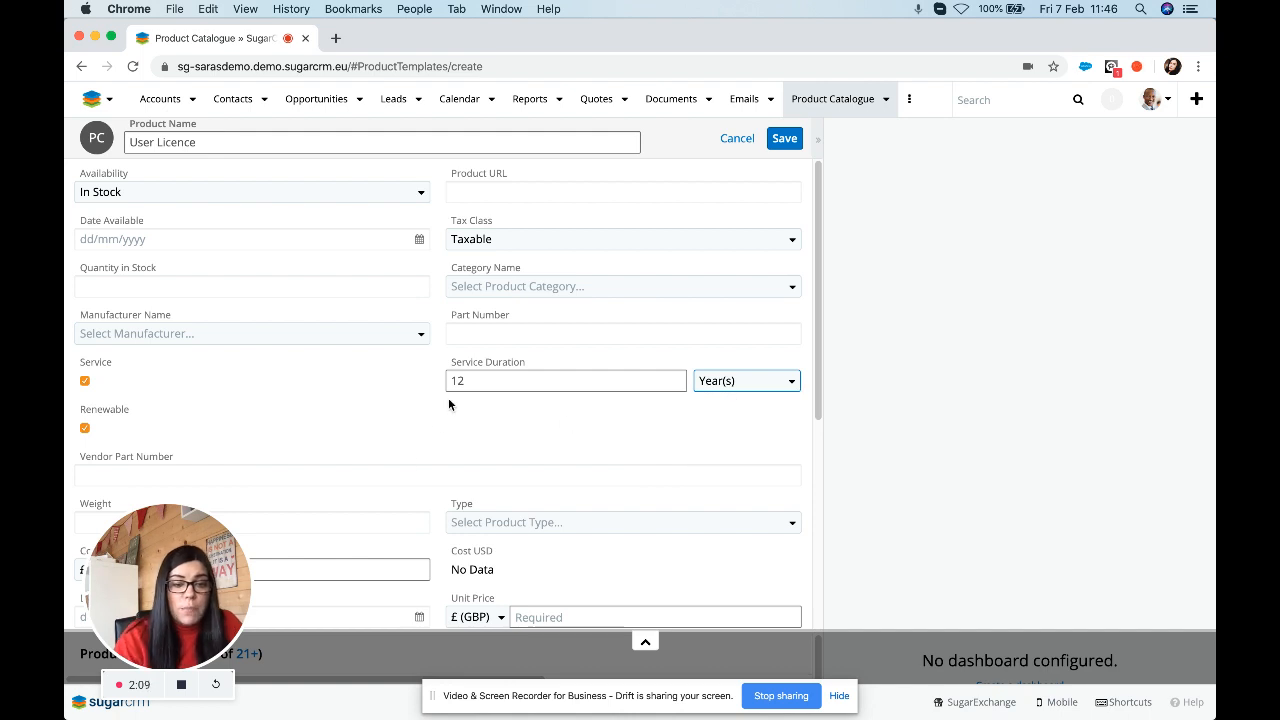
scroll(411, 463, "down", 2)
Set cost, unit price and list price to 768.00, with cost-price date 07/02/2020.
scroll(411, 462, "down", 1)
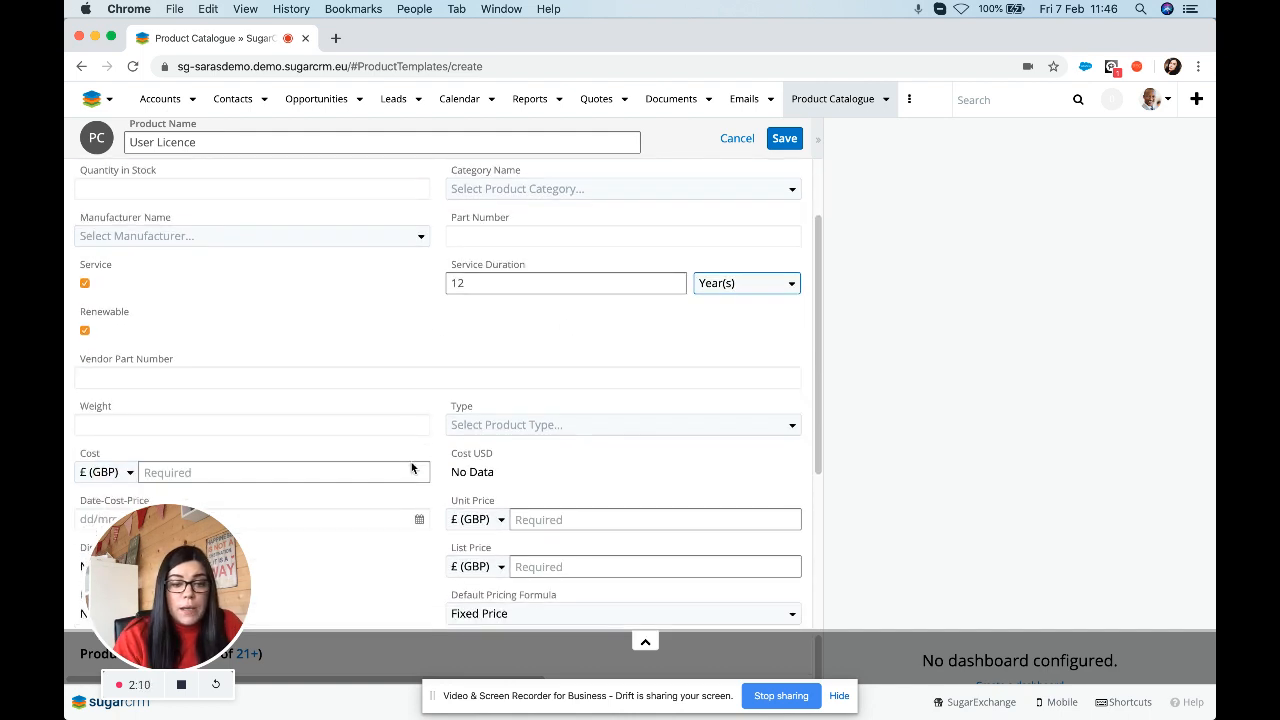
left_click(293, 451)
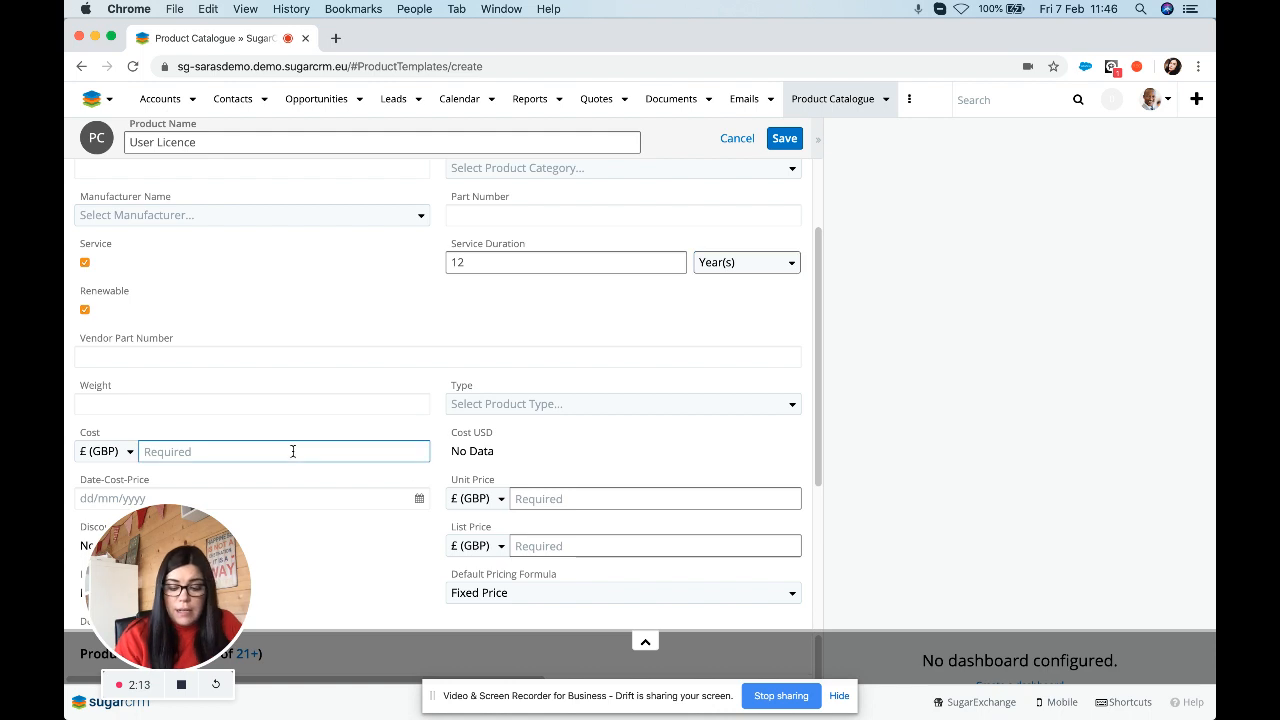
type("768.00")
scroll(292, 450, "down", 1)
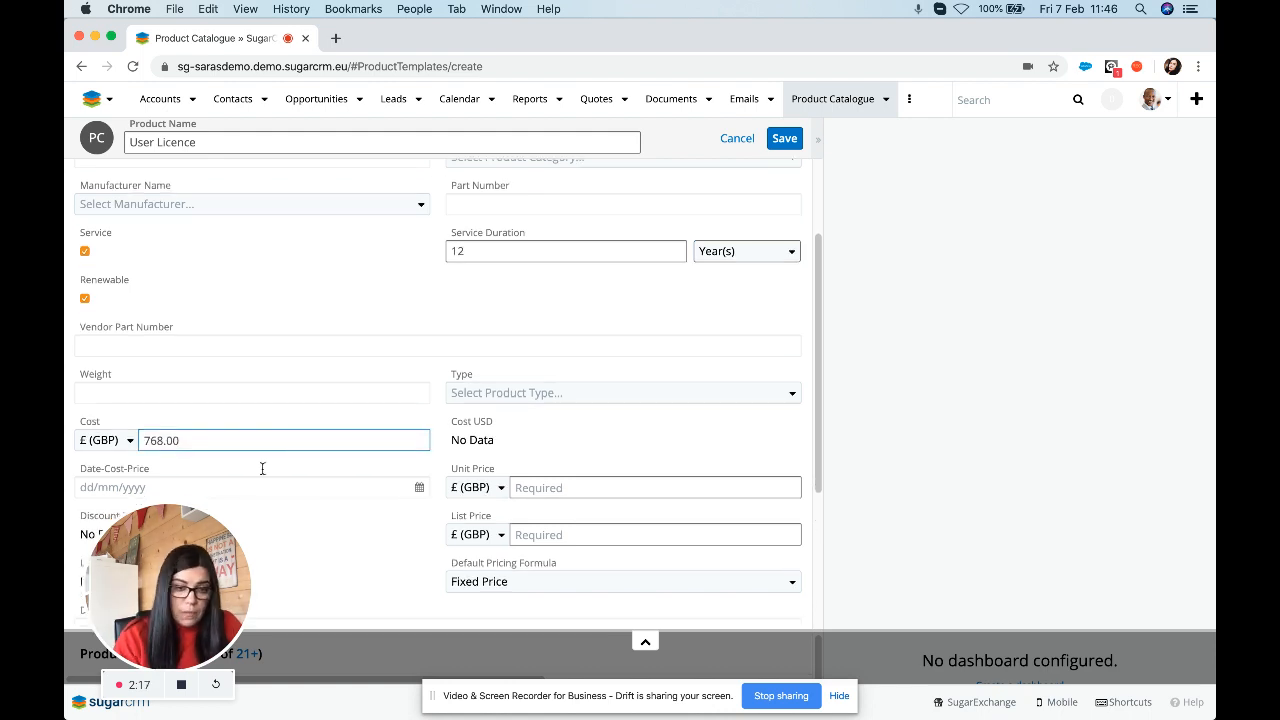
scroll(262, 468, "down", 3)
left_click(419, 379)
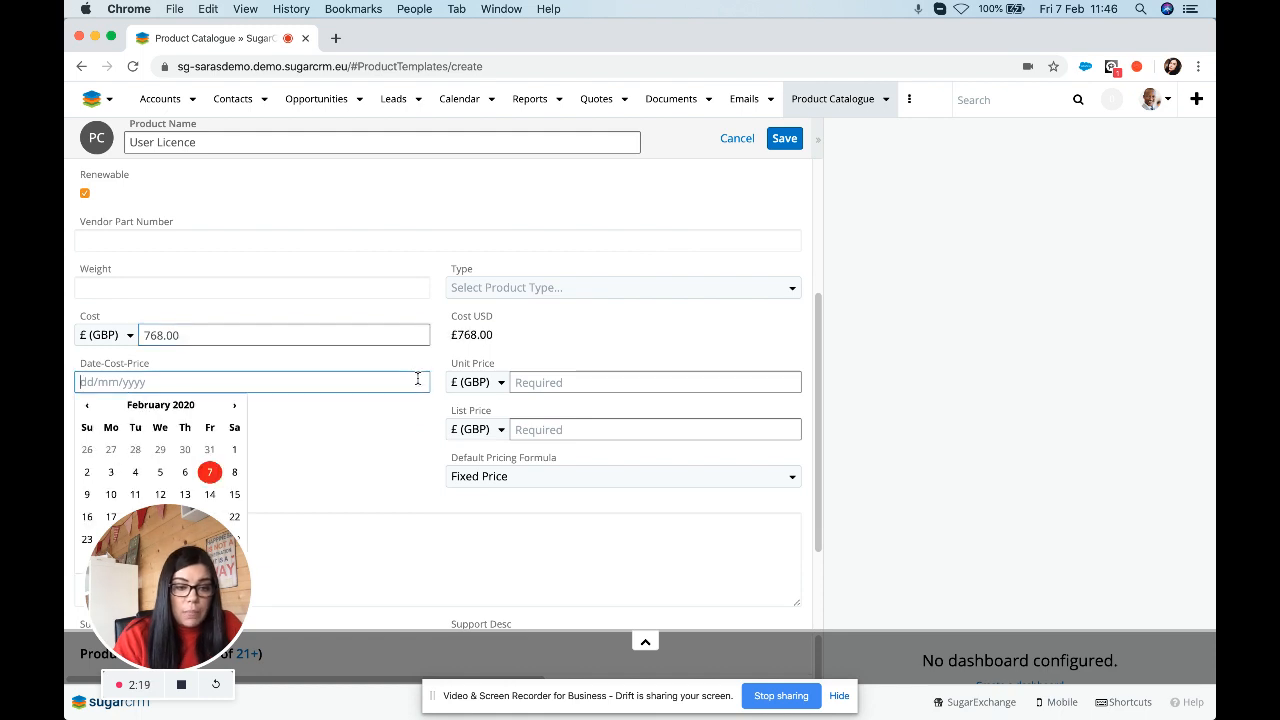
left_click(210, 472)
left_click(542, 378)
type("768.00")
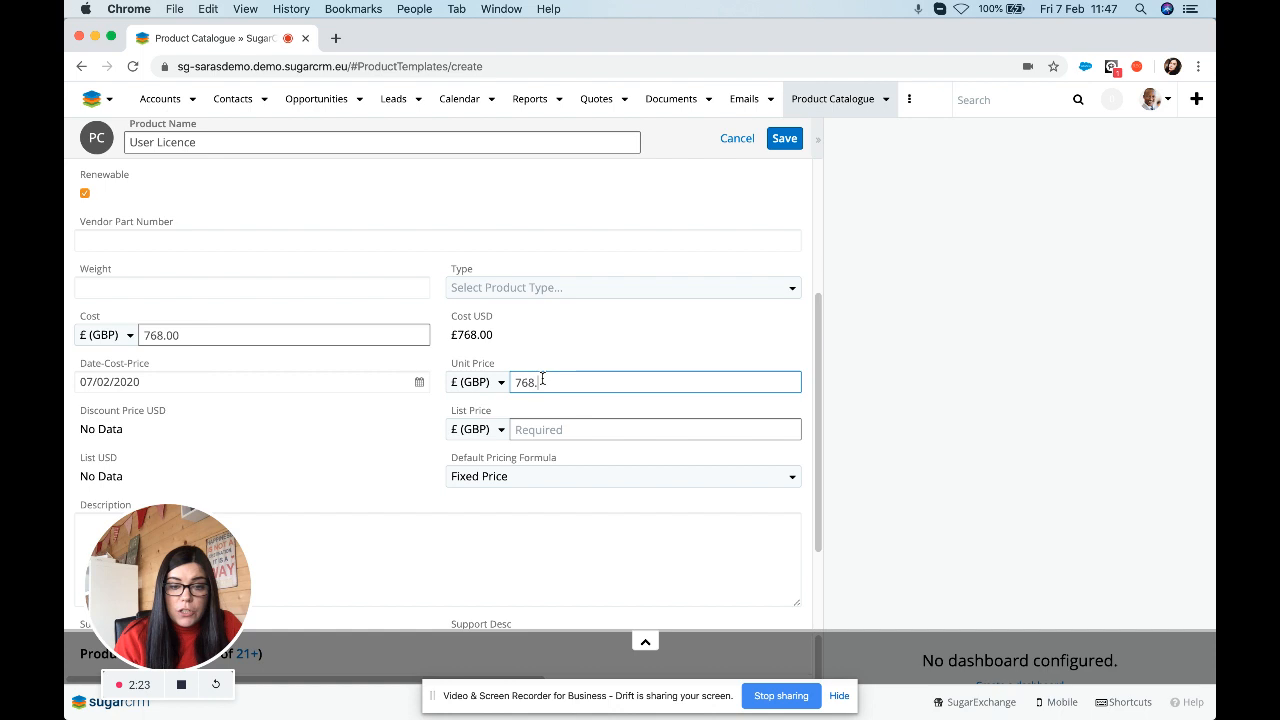
left_click(531, 424)
type("768.00")
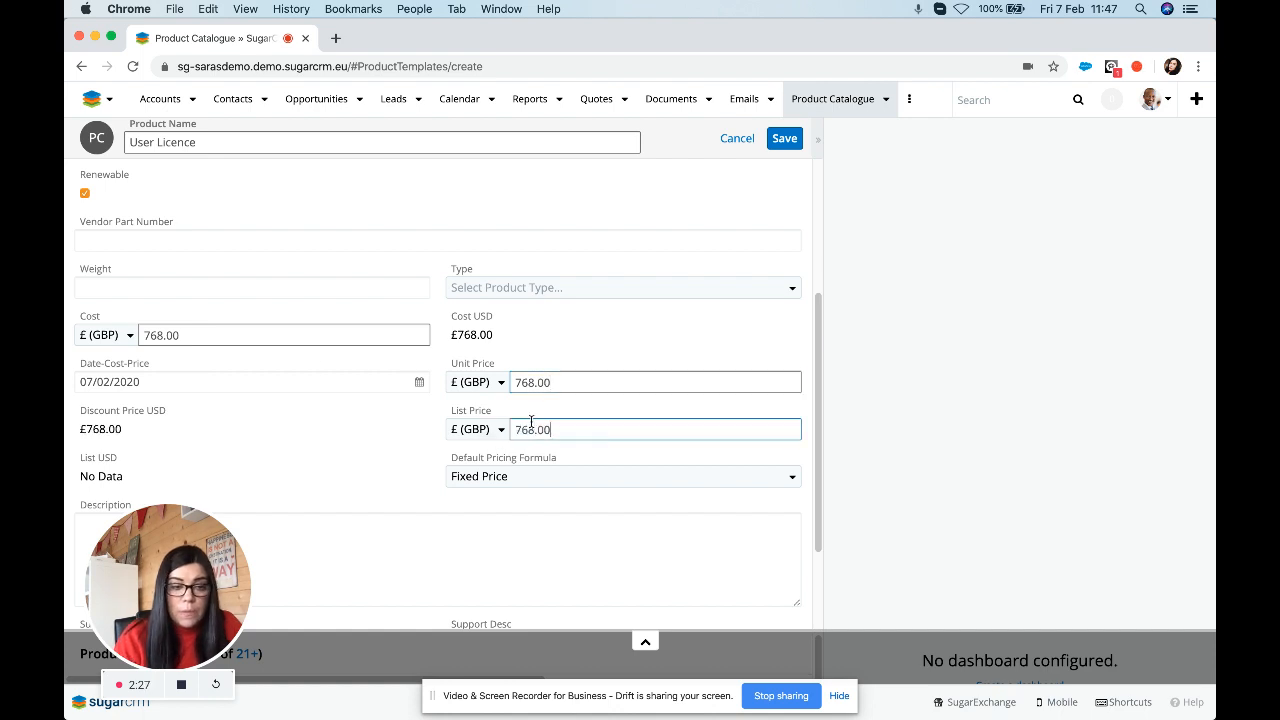
Enter the description 'A 12 month user licences'.
scroll(376, 430, "down", 2)
left_click(387, 442)
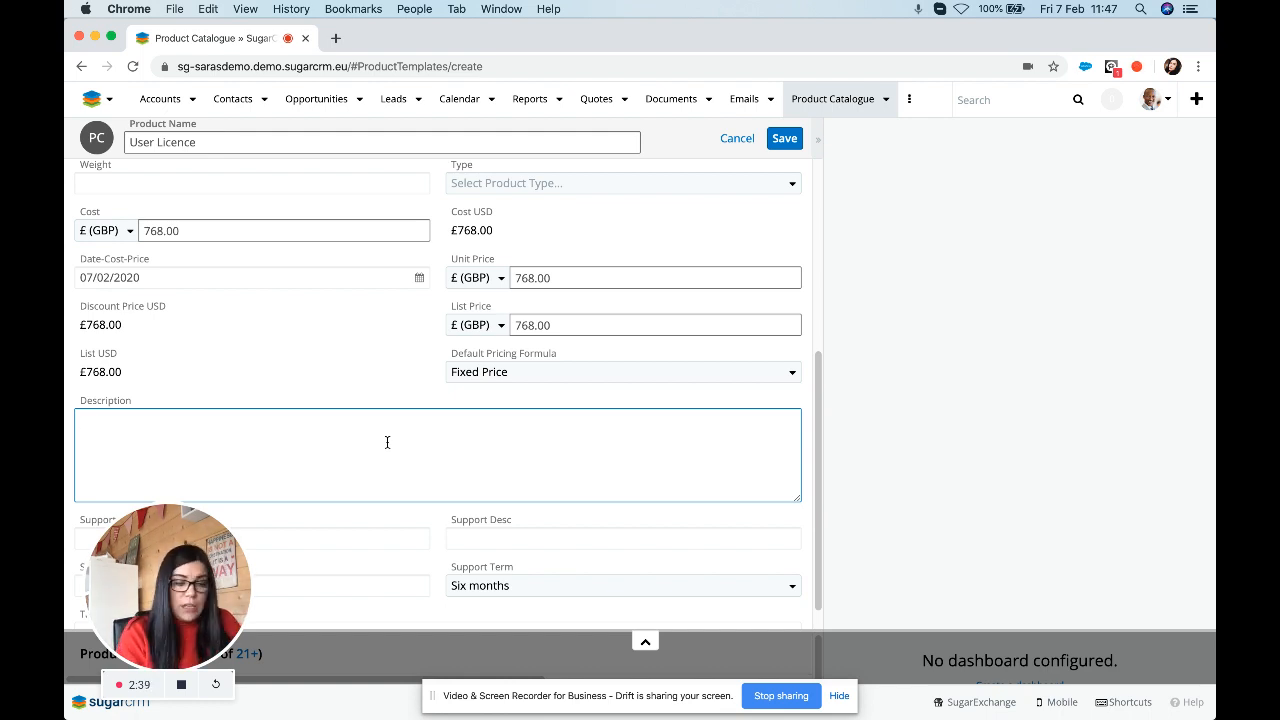
type("A 12 mnth")
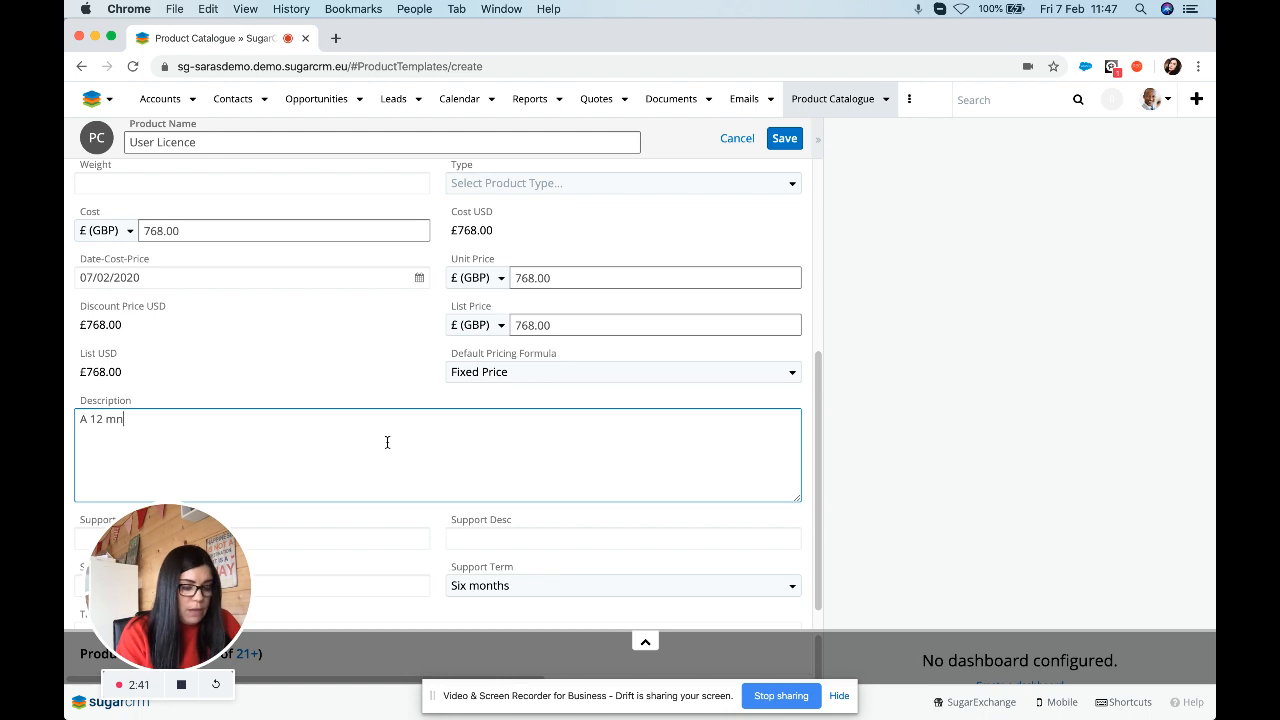
key("BackSpace")
key("BackSpace")
key("BackSpace")
type("o")
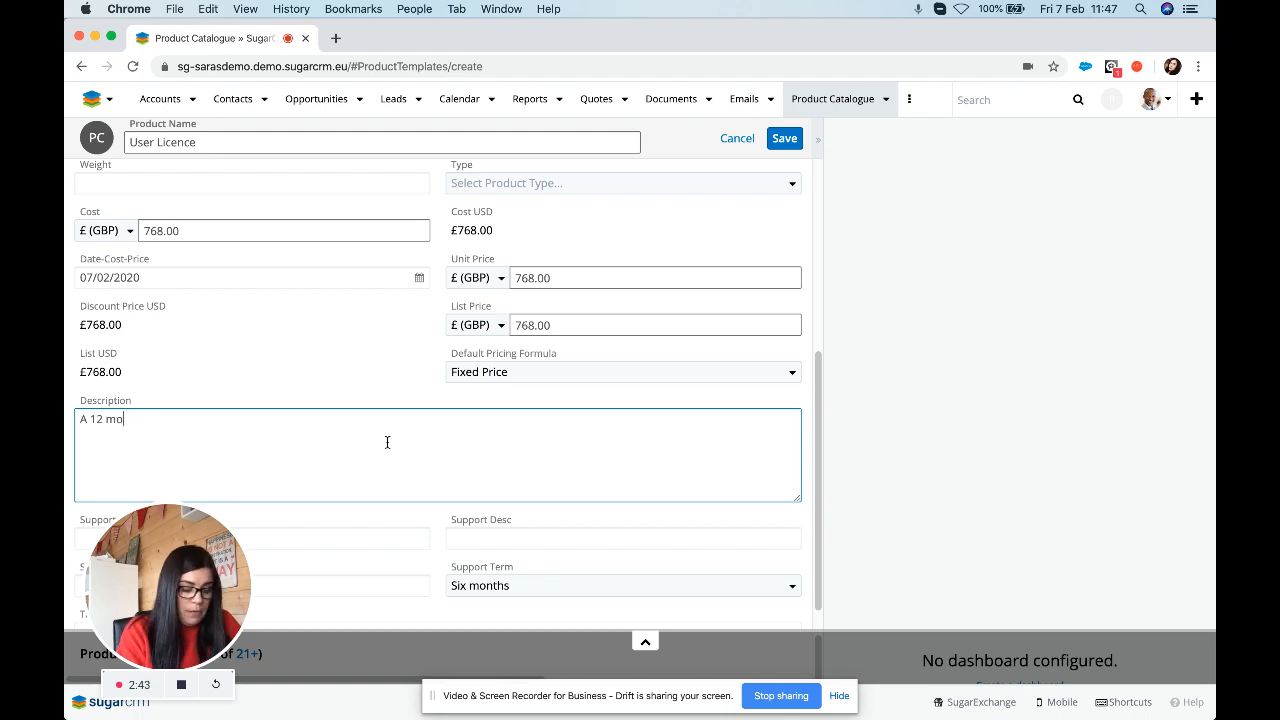
type("nth user licences")
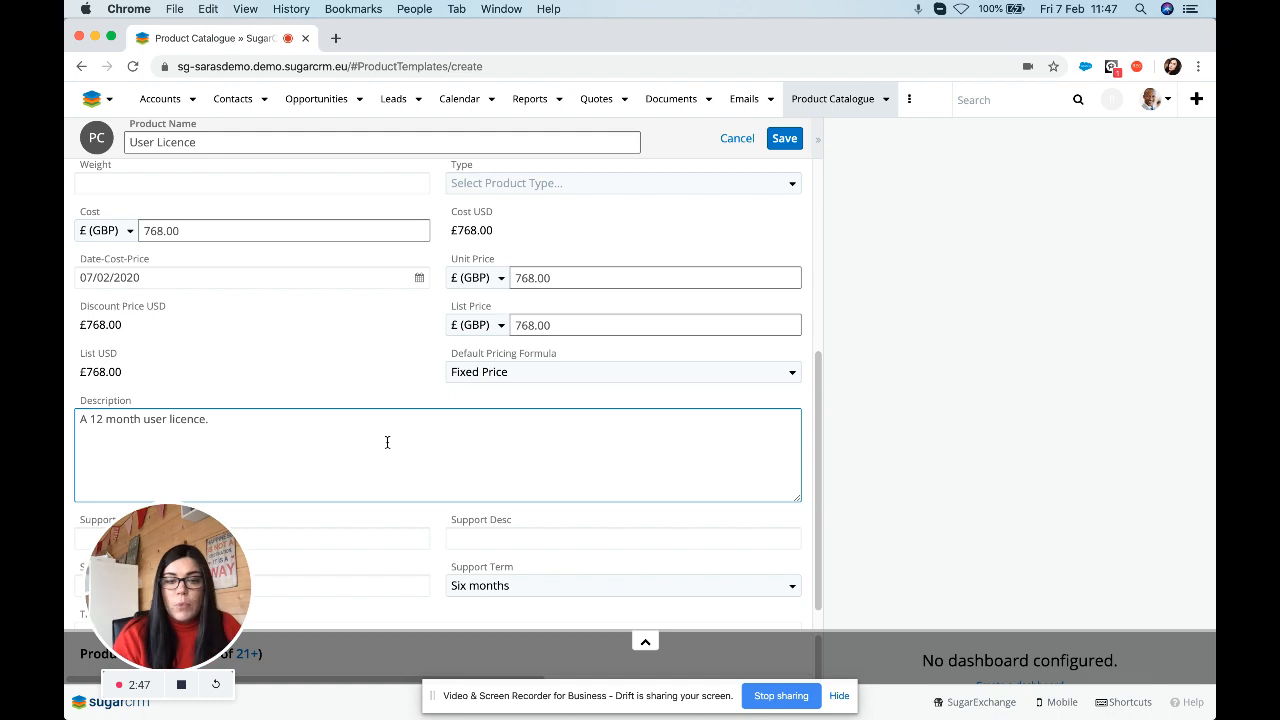
Choose a support term longer than six months and save the product.
scroll(534, 508, "down", 1)
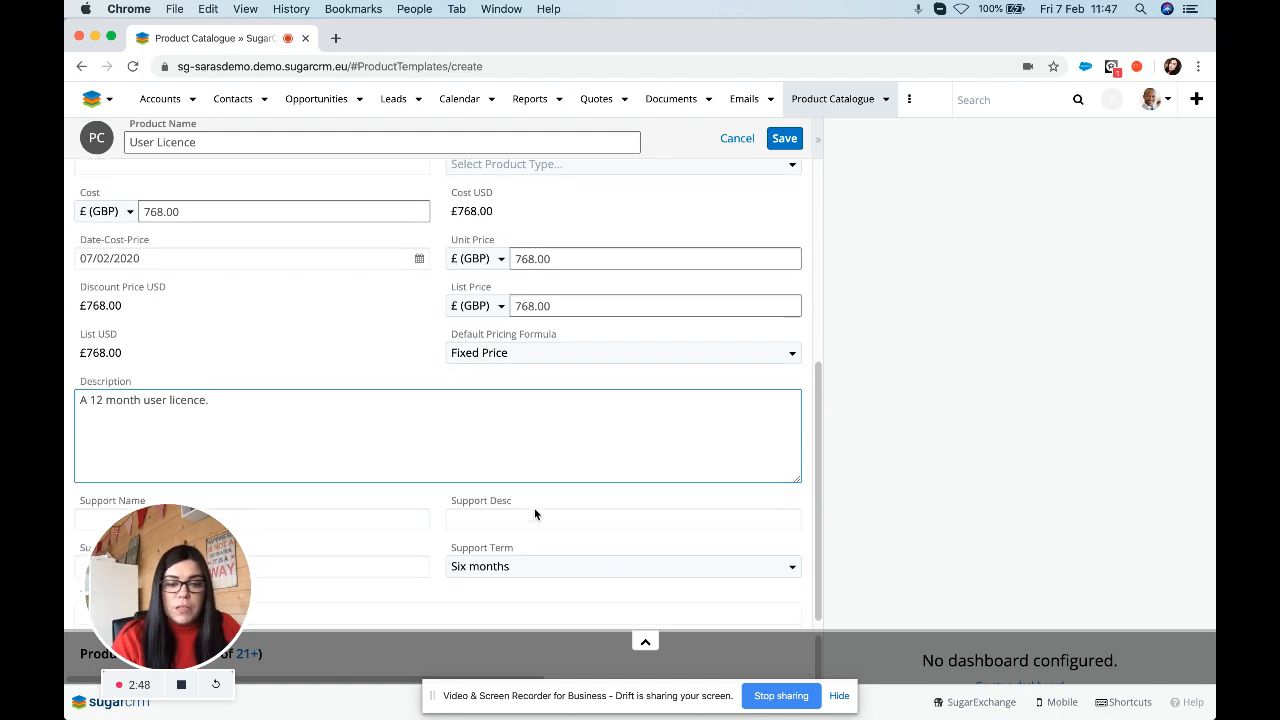
left_click(513, 565)
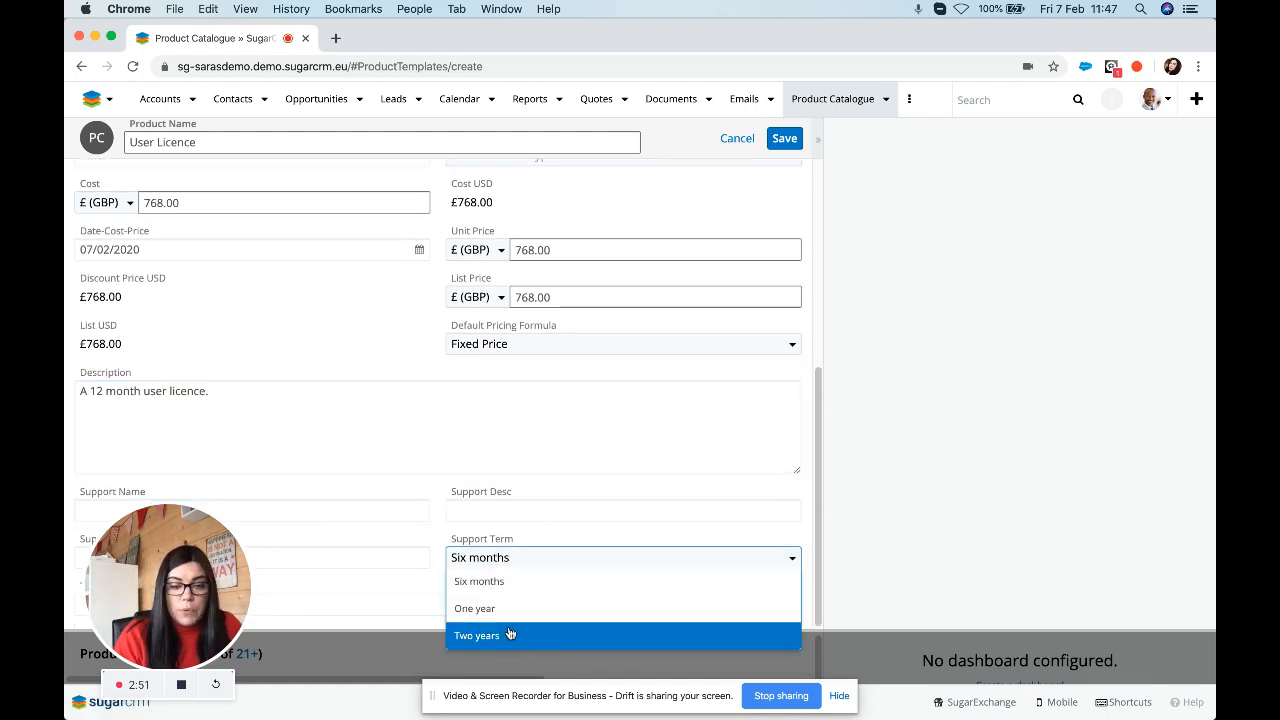
left_click(503, 608)
scroll(673, 168, "up", 5)
left_click(784, 139)
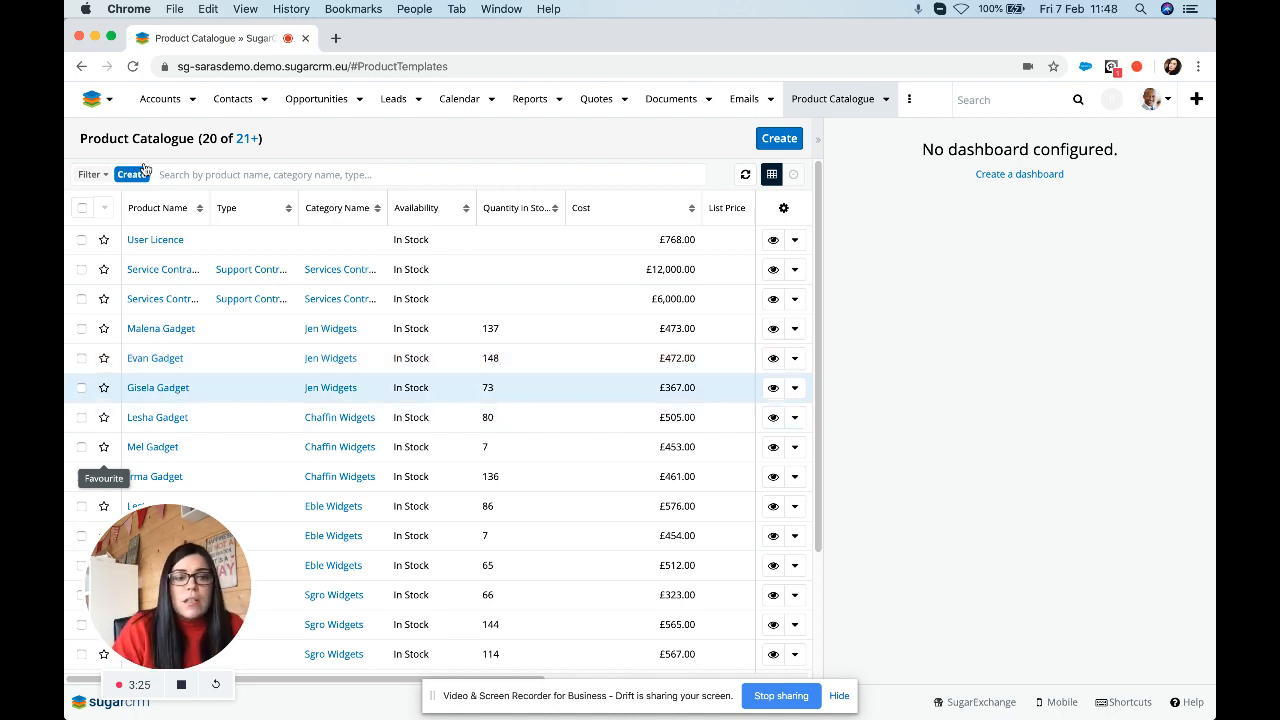
Head back to the Renewals Console through the logo menu's dashboard list.
left_click(108, 100)
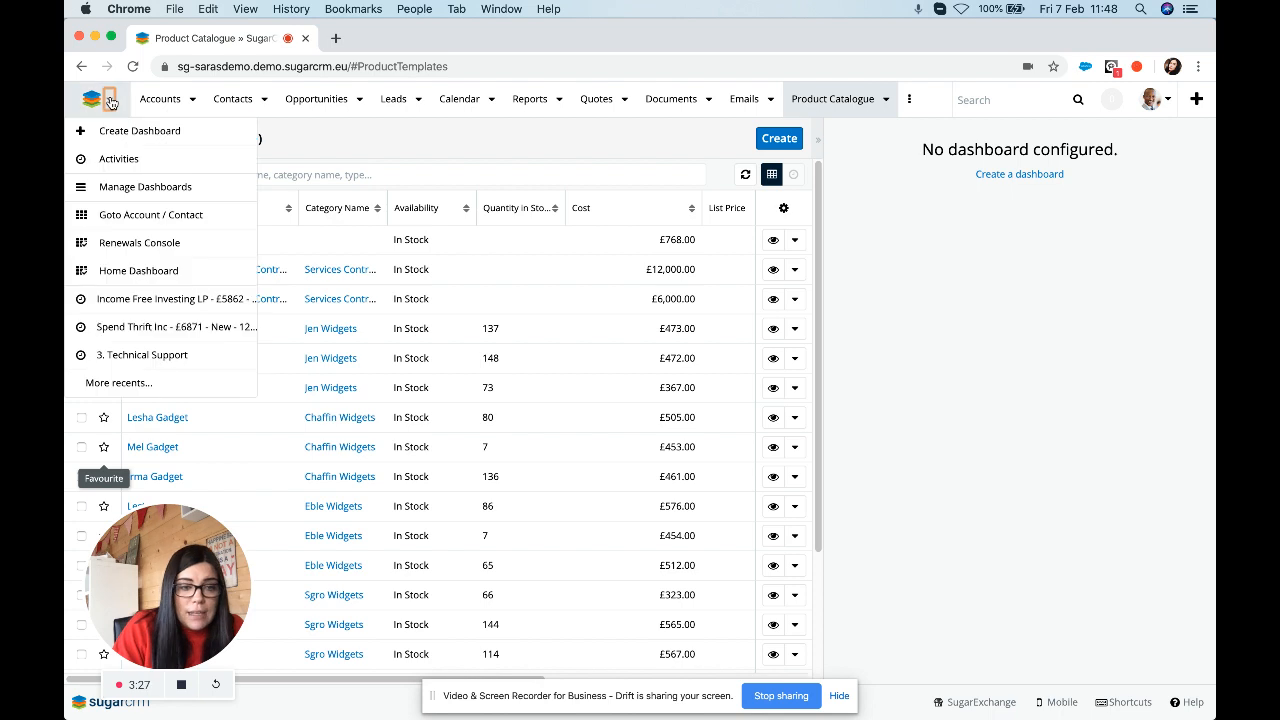
left_click(129, 248)
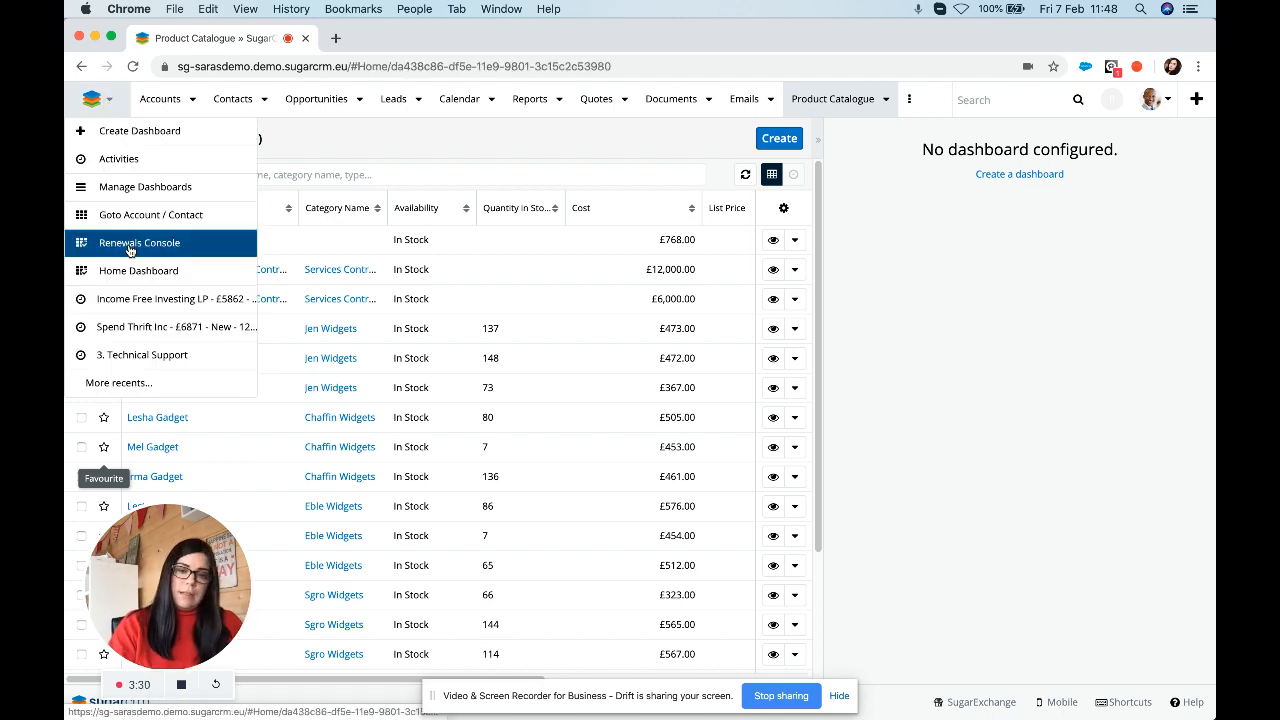
Load the Renewals Console and list its Accounts, with the soonest renewals due 01/03/2020.
left_click(129, 249)
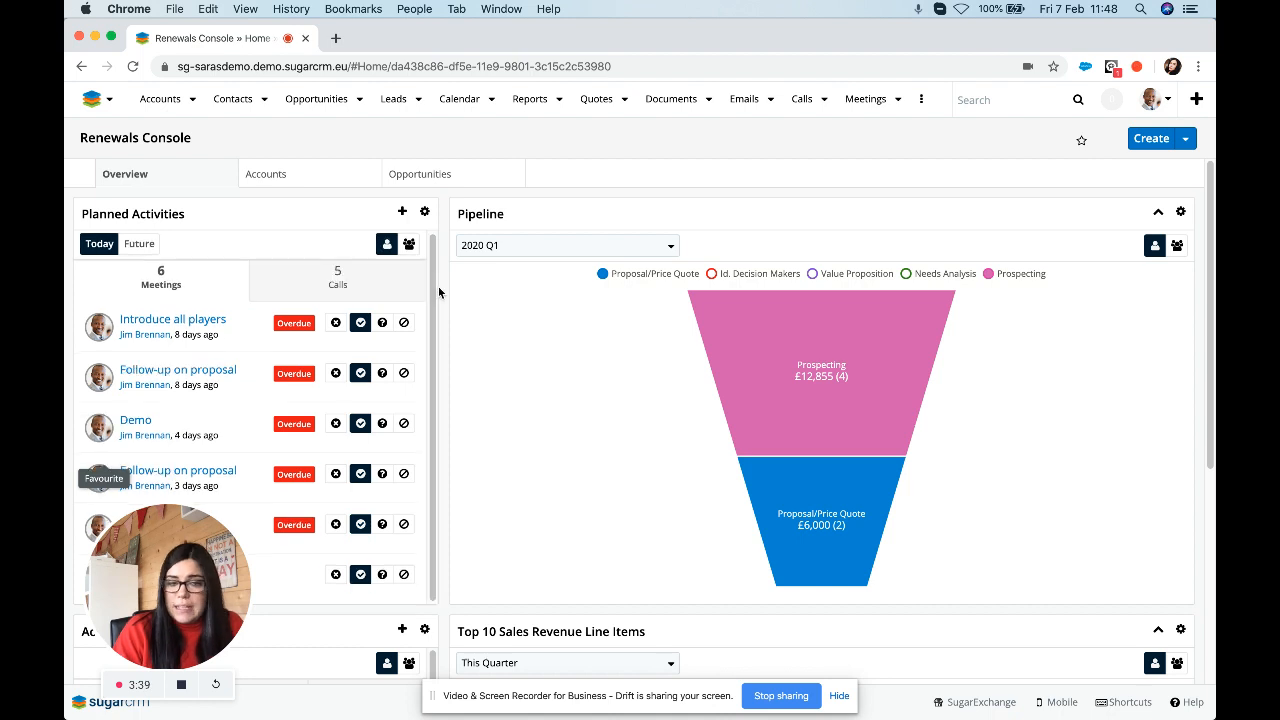
scroll(444, 289, "down", 5)
scroll(444, 289, "down", 2)
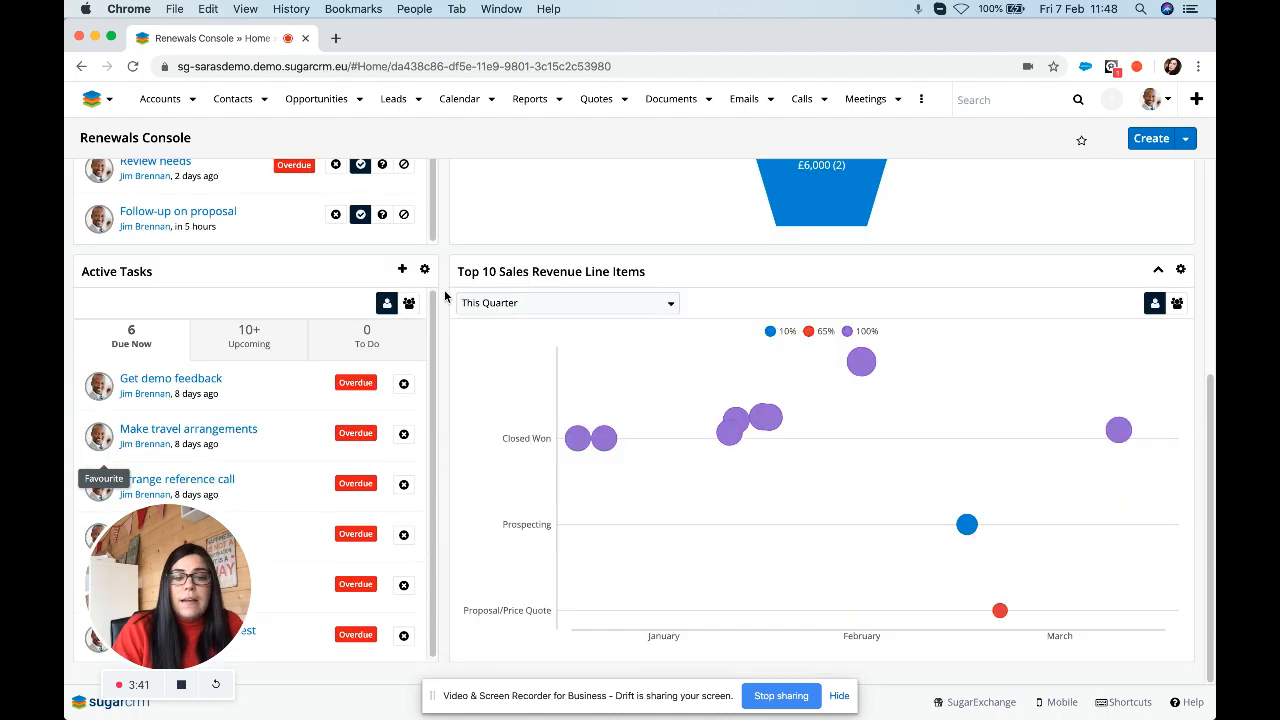
scroll(444, 289, "up", 7)
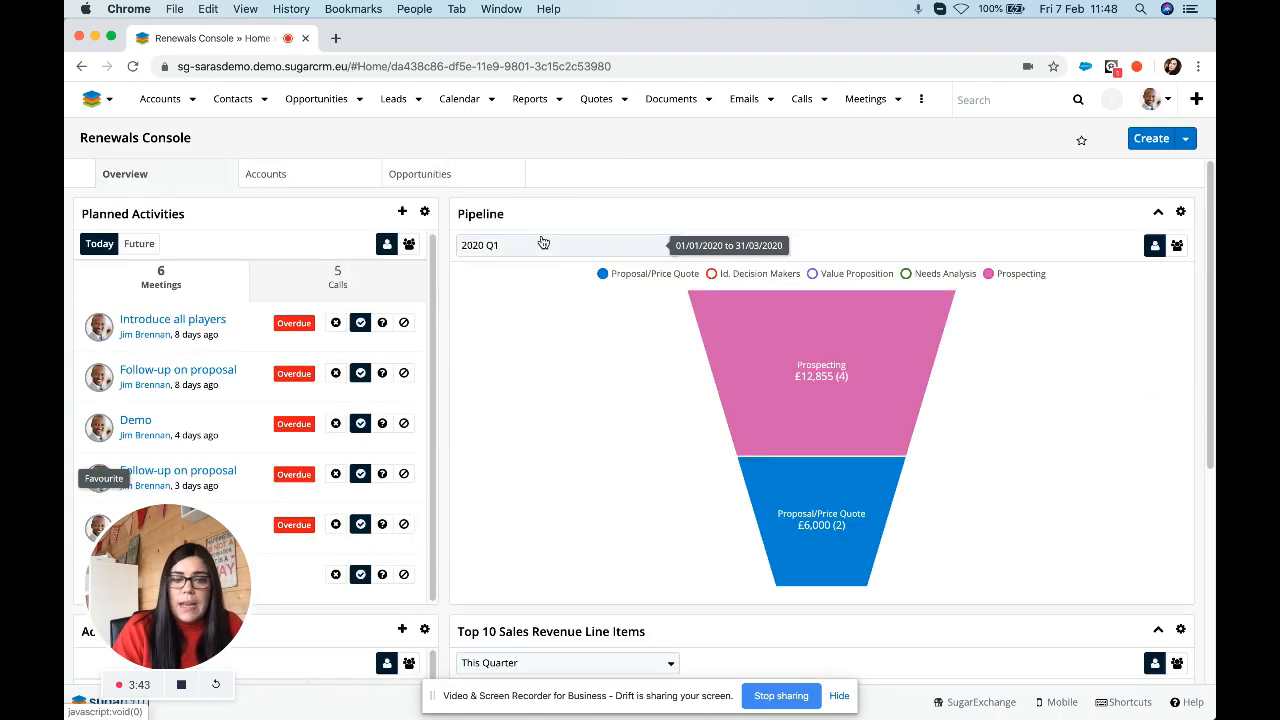
left_click(266, 176)
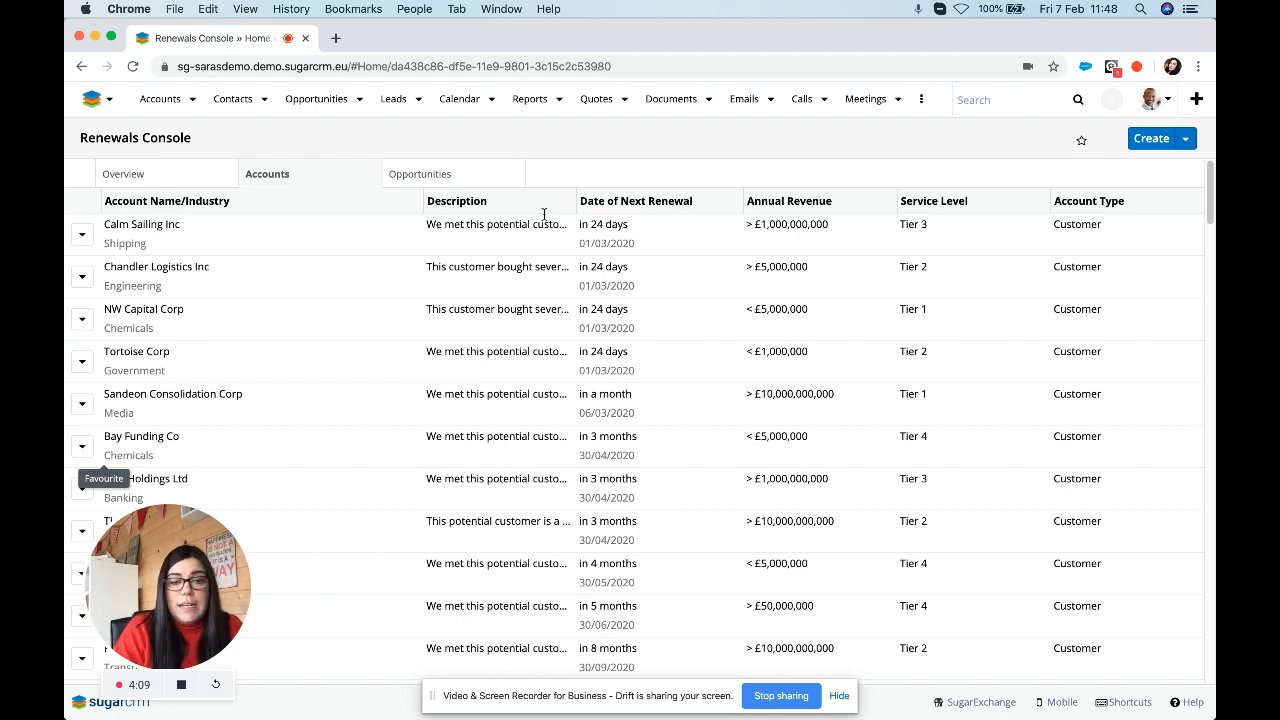
scroll(236, 278, "down", 1)
scroll(236, 280, "up", 1)
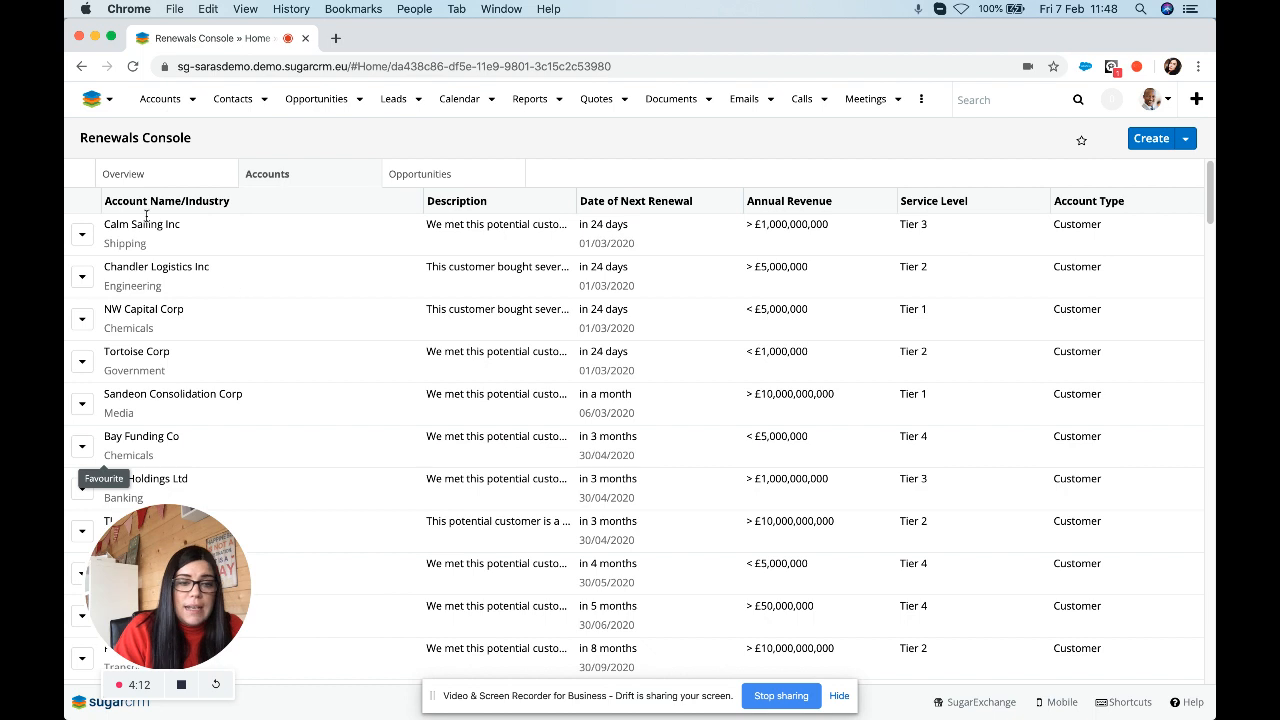
Open Calm Sailing Inc and view its opportunities, including the £25,848.00 In Progress renewal.
left_click(191, 232)
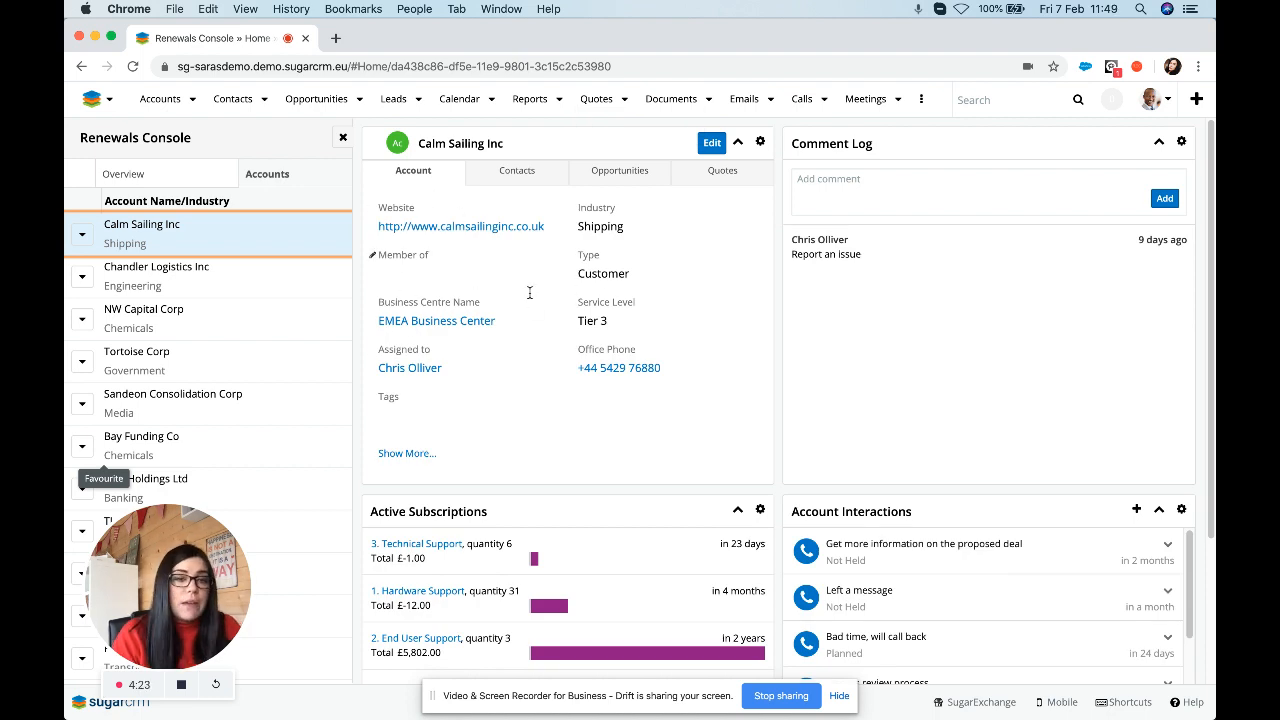
left_click(513, 185)
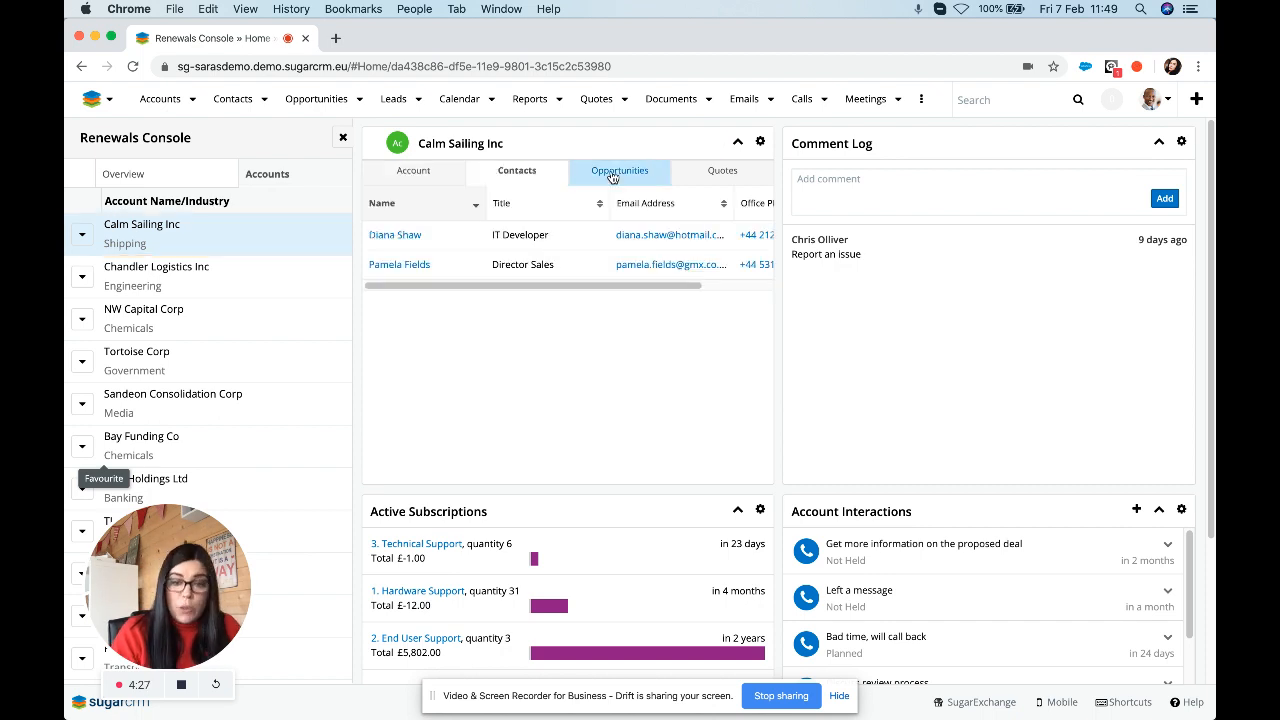
left_click(613, 176)
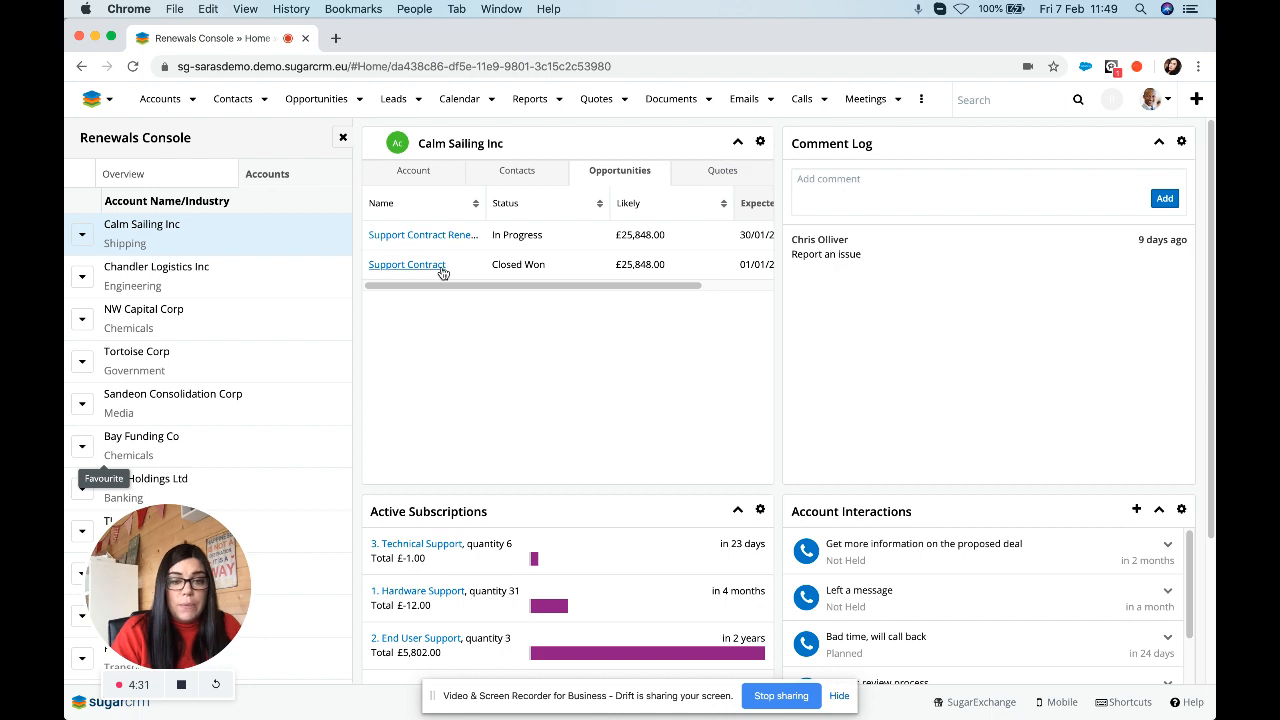
left_click_drag(482, 286, 528, 290)
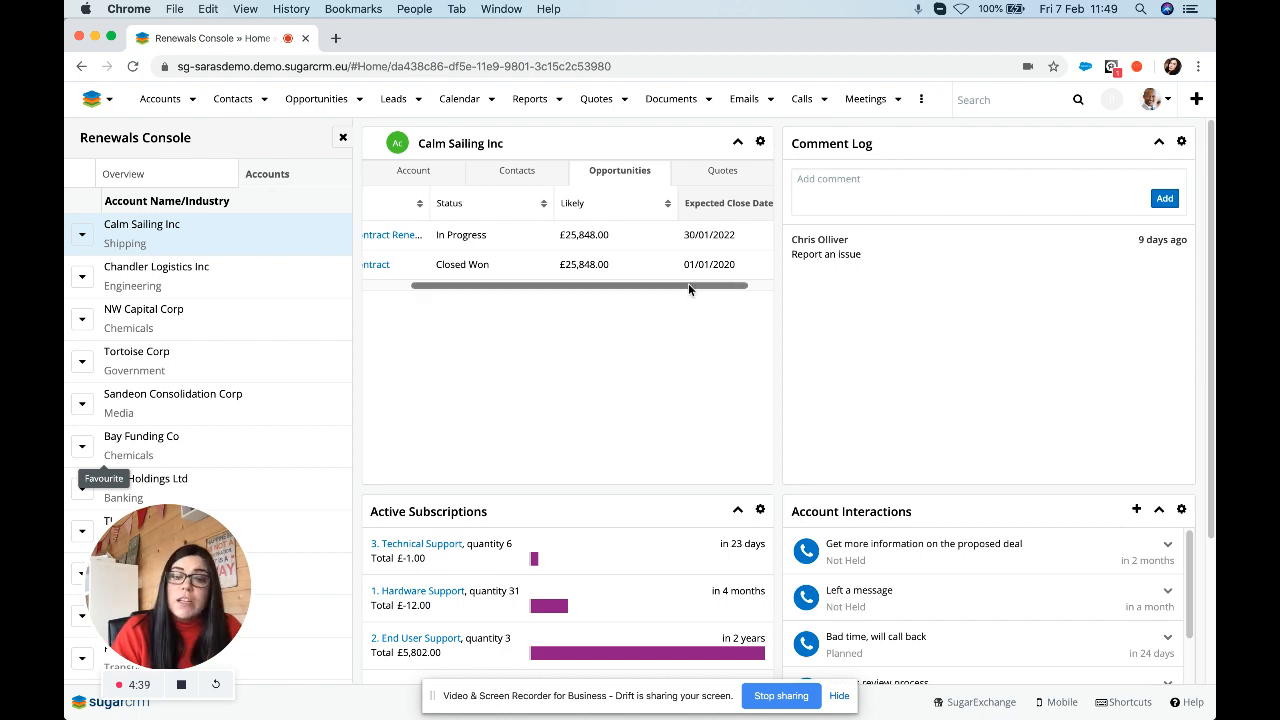
left_click_drag(626, 287, 585, 288)
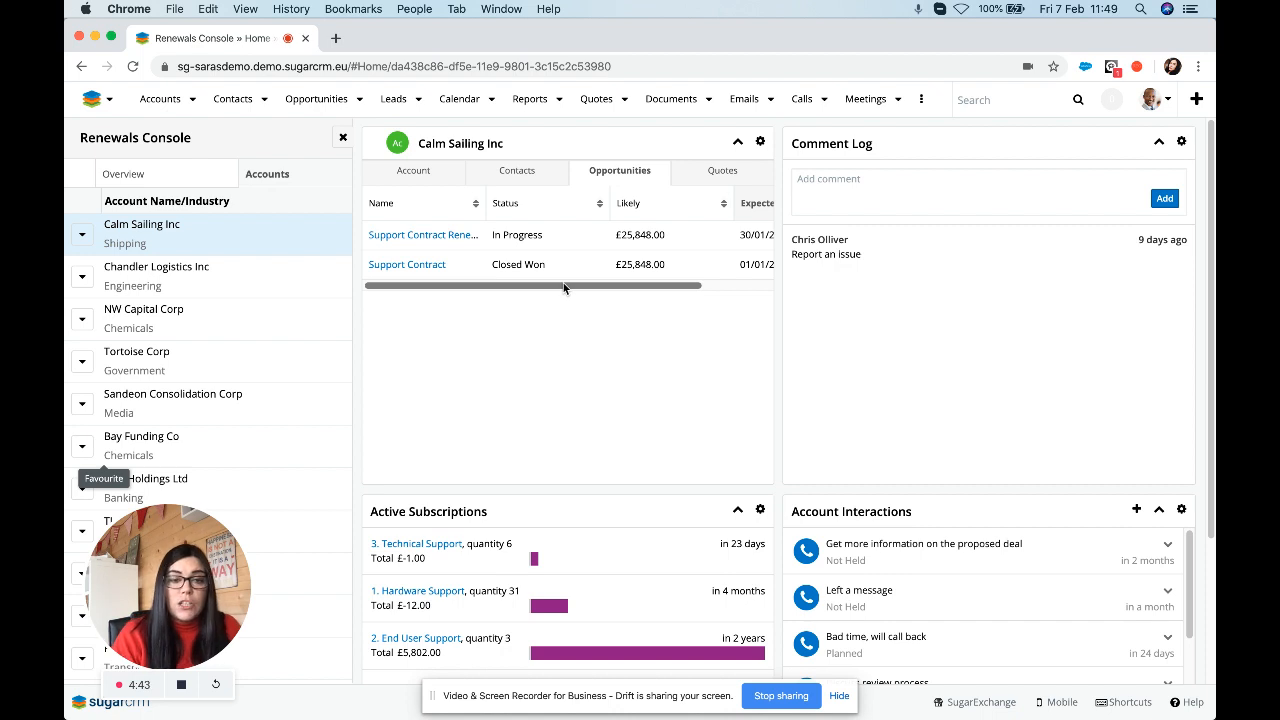
scroll(626, 355, "down", 3)
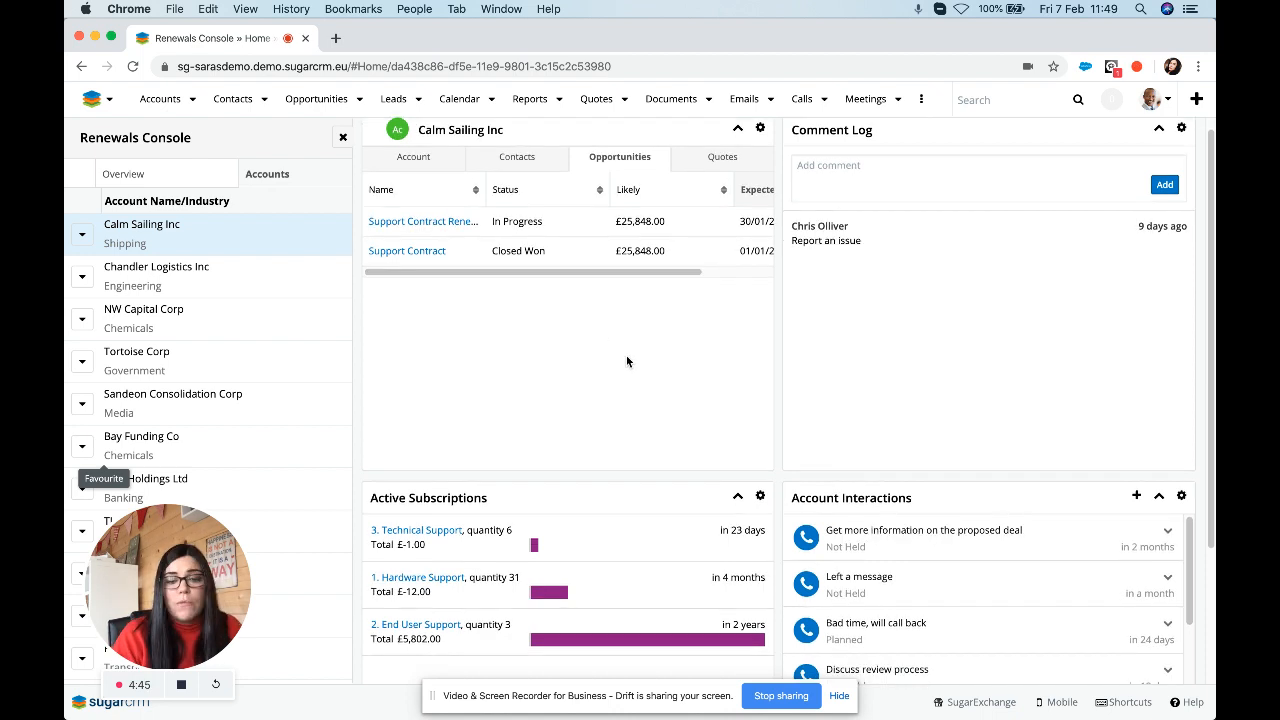
mouse_move(533, 435)
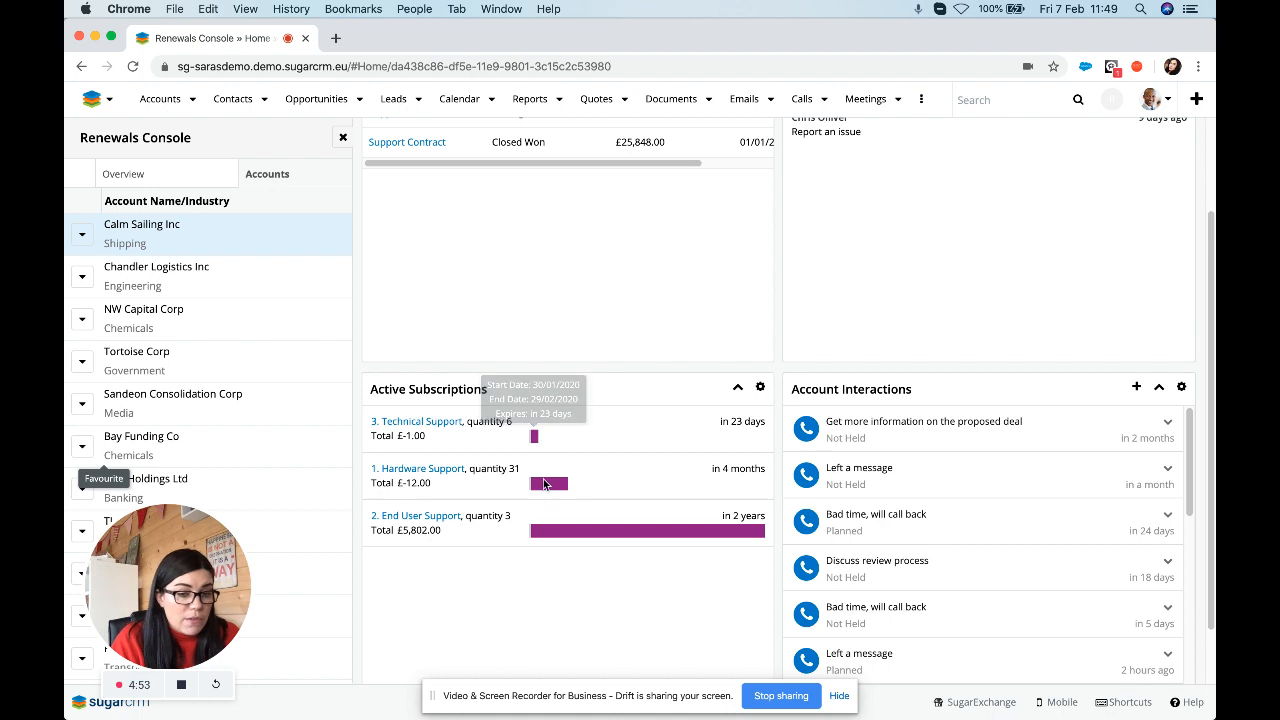
mouse_move(545, 485)
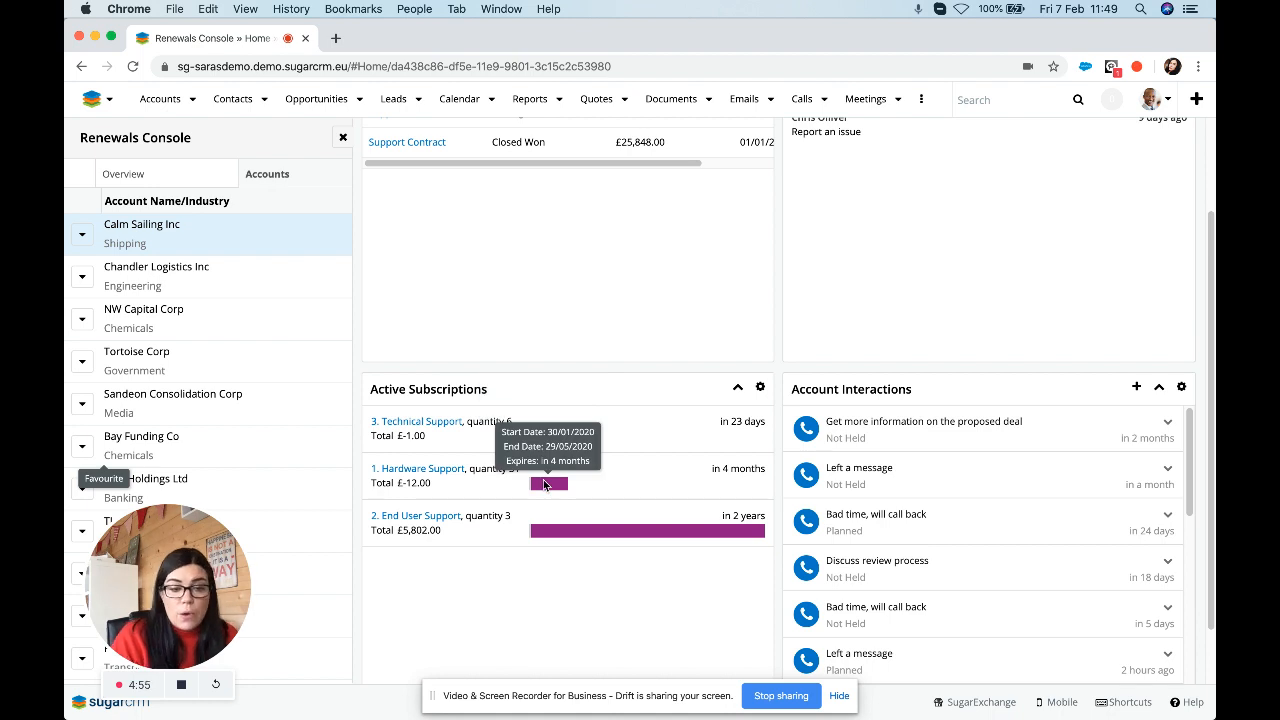
mouse_move(557, 530)
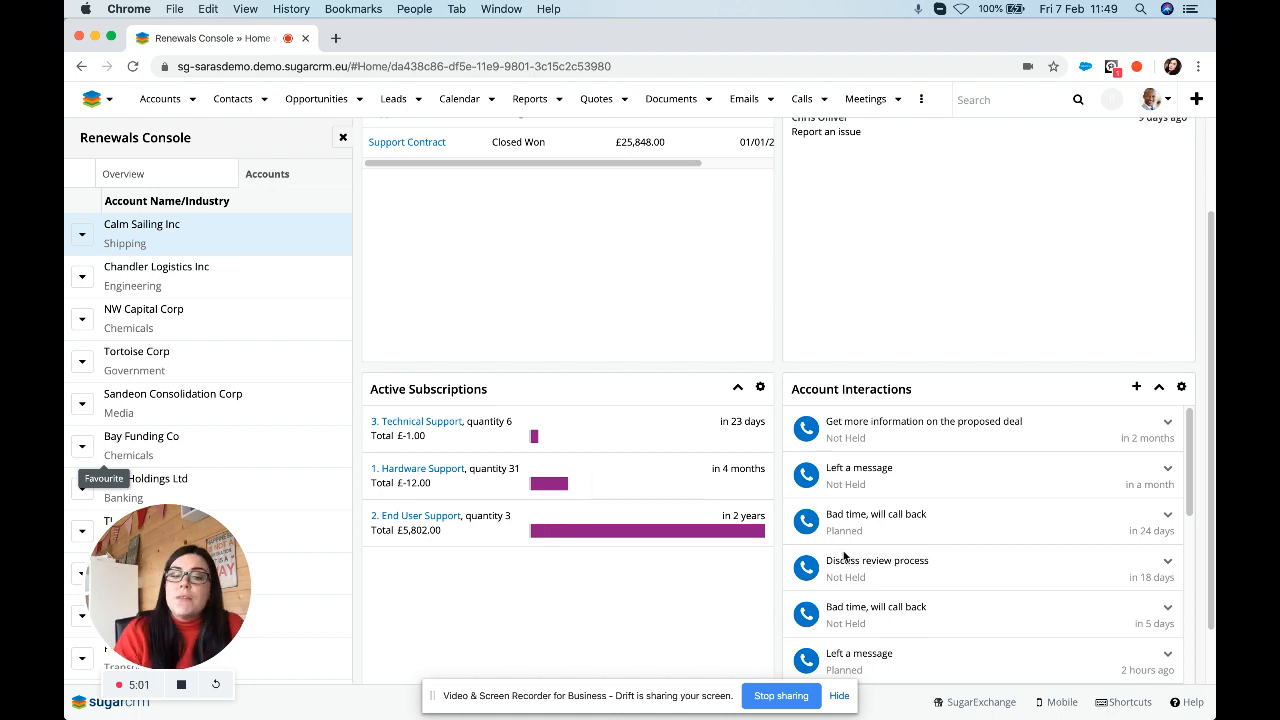
scroll(865, 430, "down", 2)
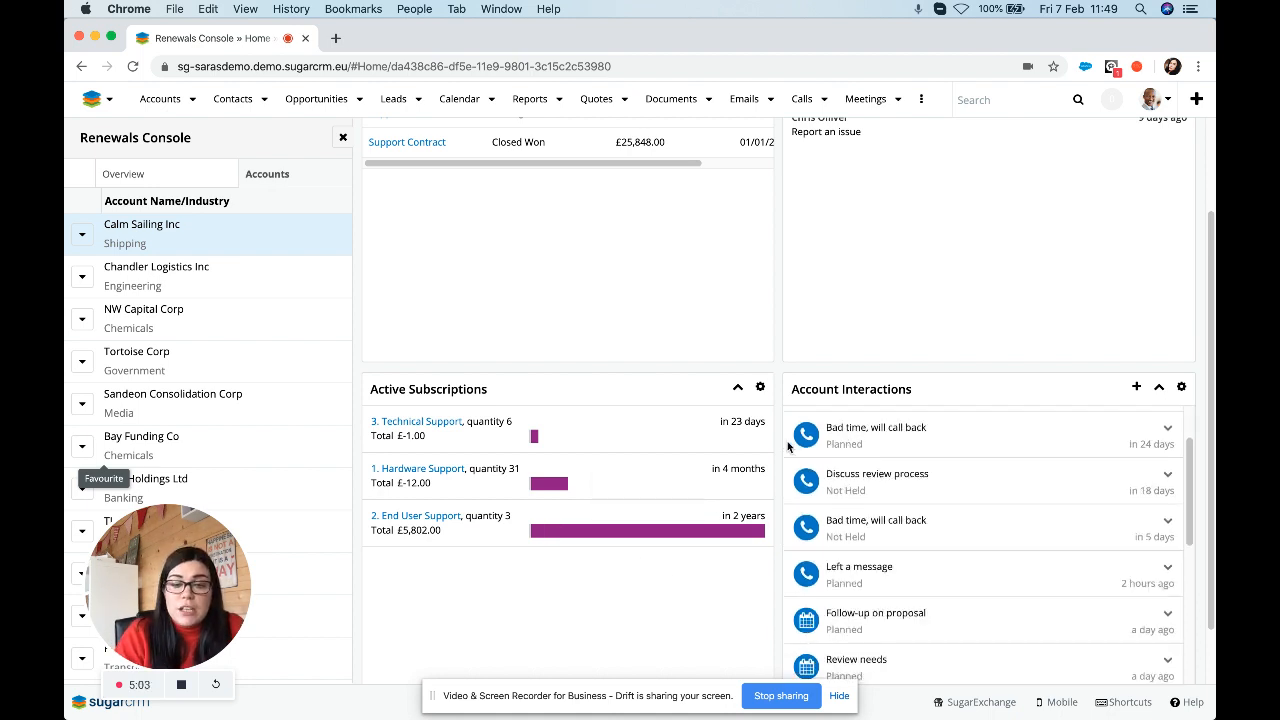
scroll(790, 447, "down", 1)
scroll(907, 475, "down", 4)
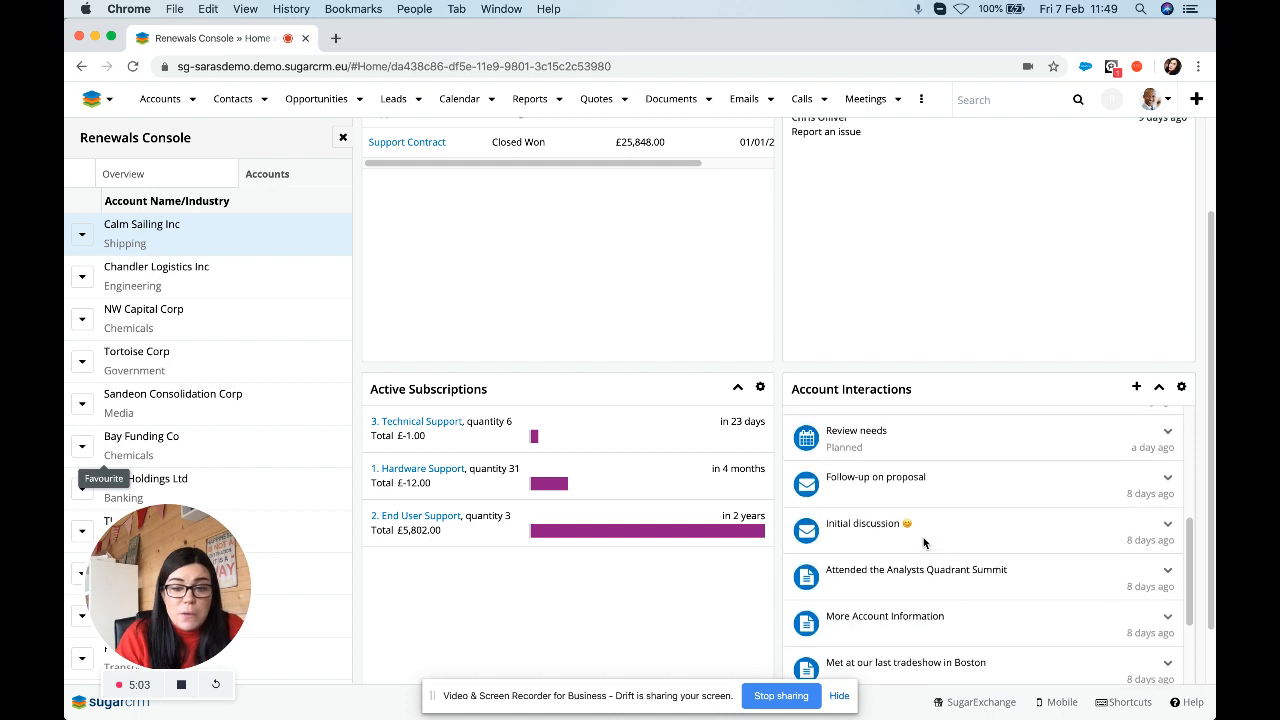
scroll(923, 537, "up", 7)
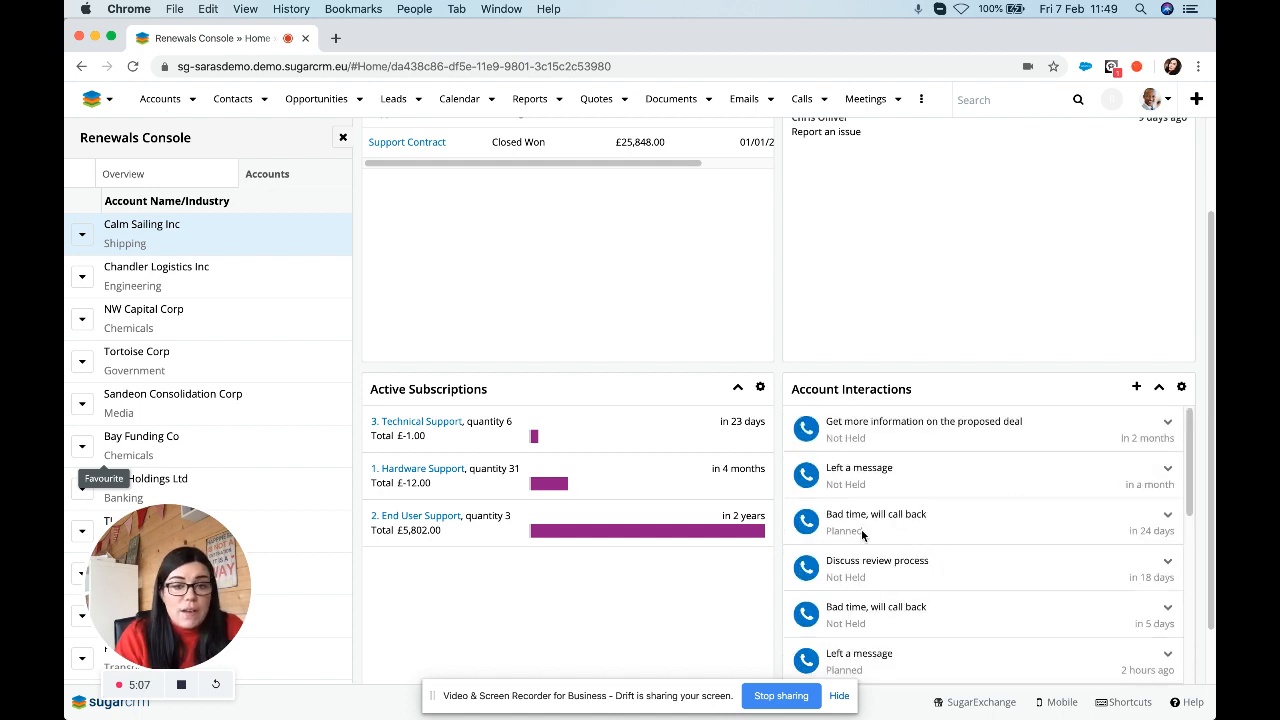
scroll(779, 325, "up", 3)
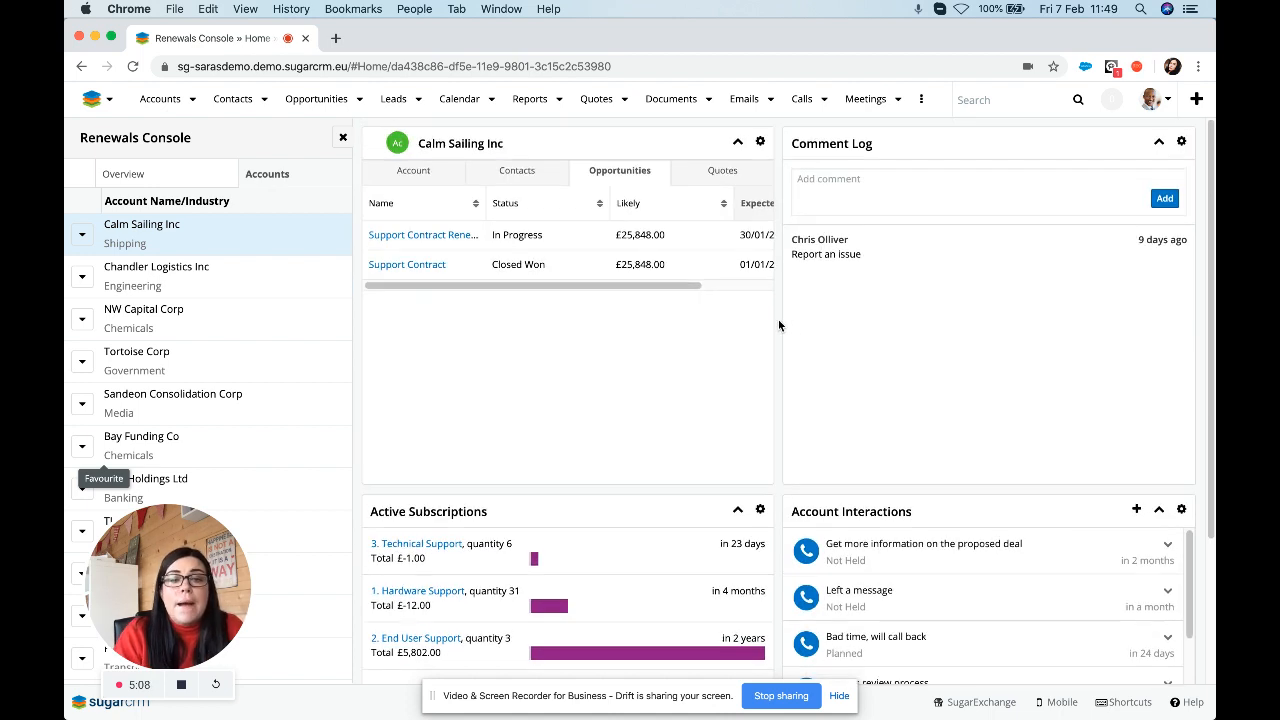
Close the Calm Sailing Inc panel and switch to the console's Opportunities list.
left_click(343, 140)
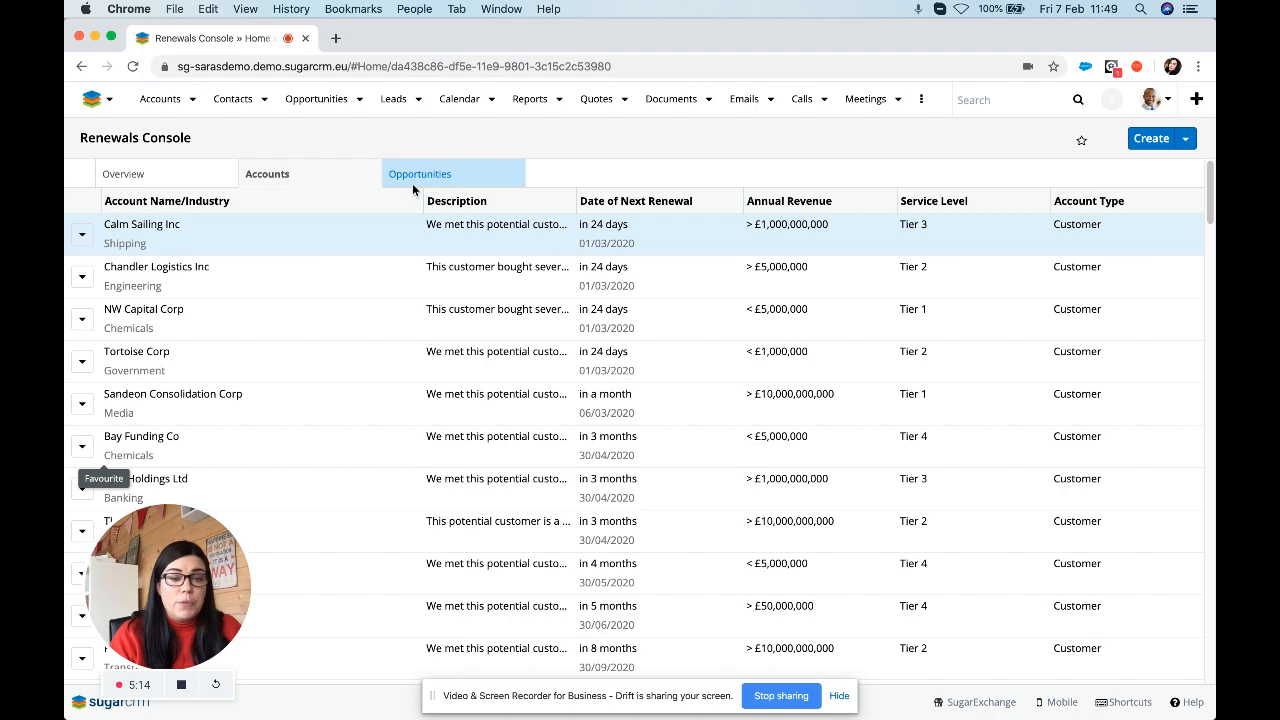
left_click(420, 176)
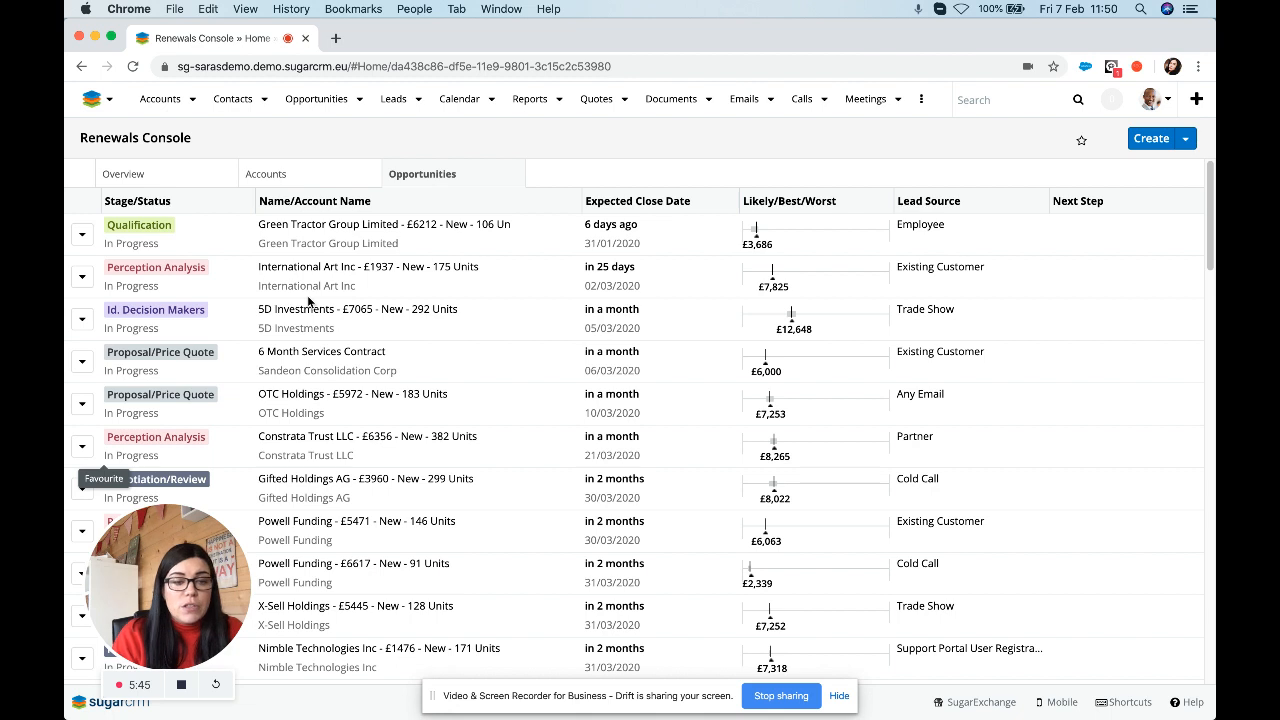
Scroll to XYZ Funding Inc's Support Contract renewal and open it (£12,000.00, closing 07/02/2021).
scroll(260, 340, "down", 3)
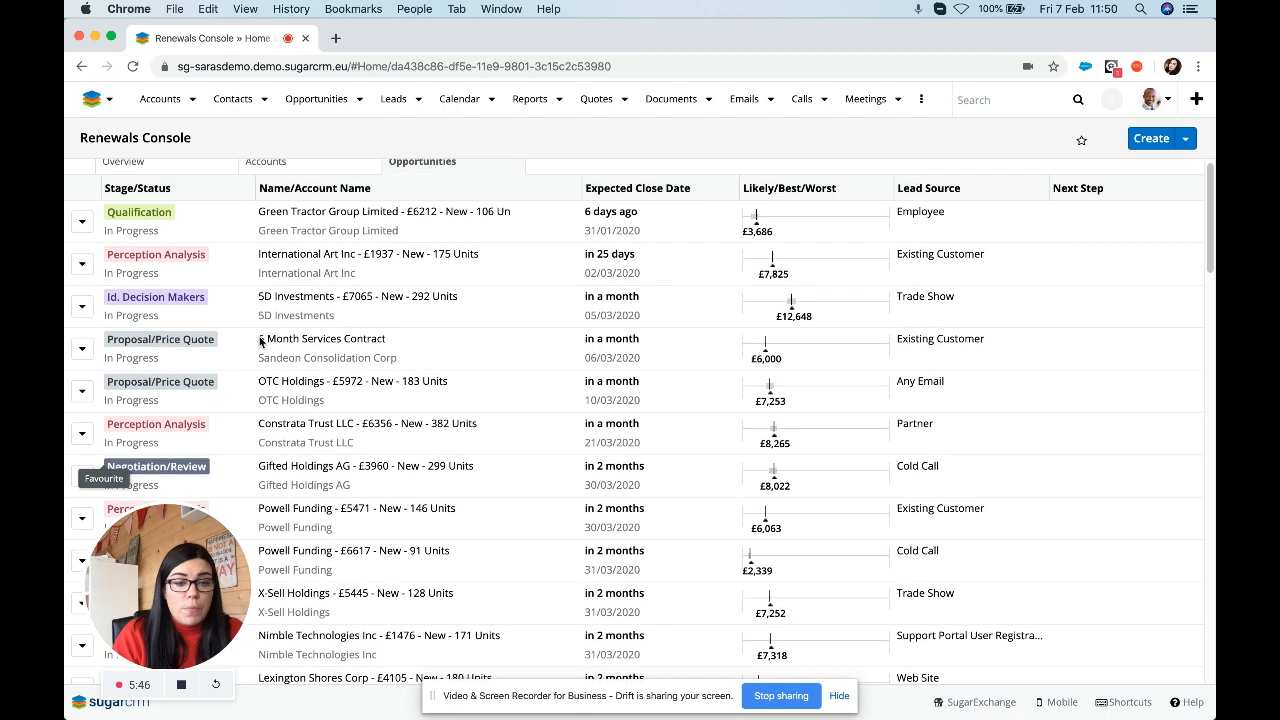
scroll(260, 341, "down", 10)
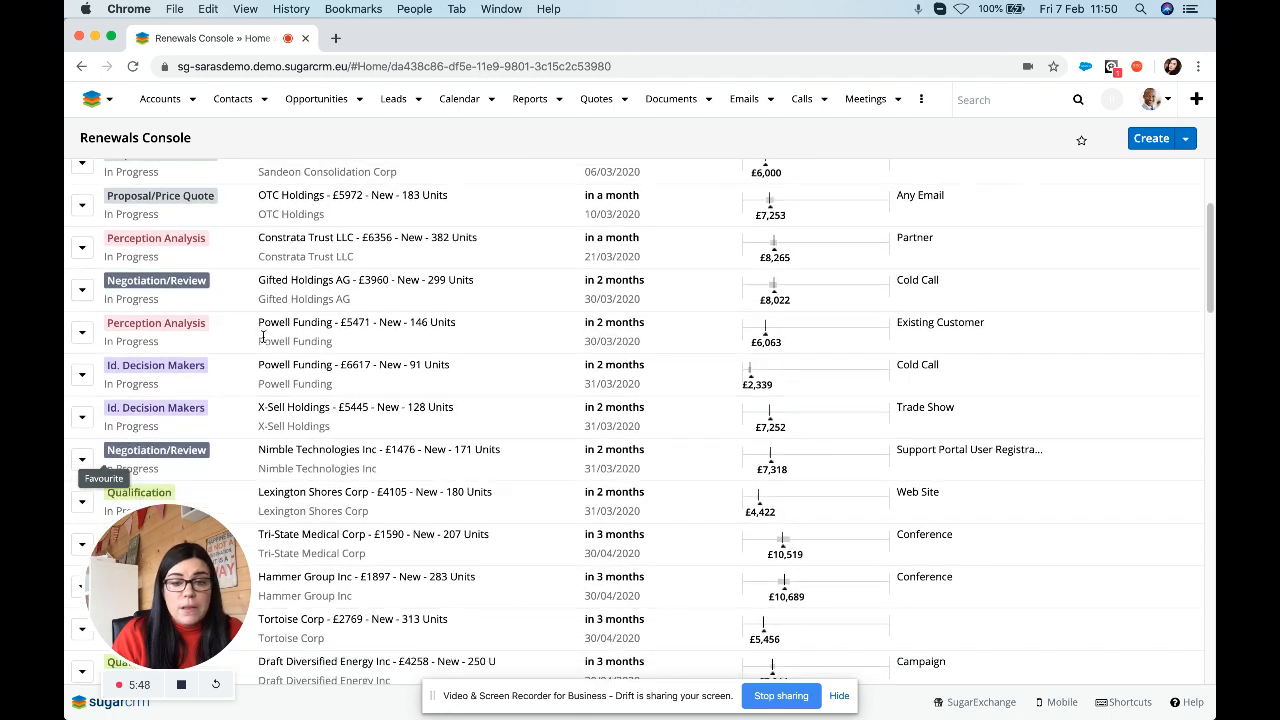
scroll(263, 337, "down", 5)
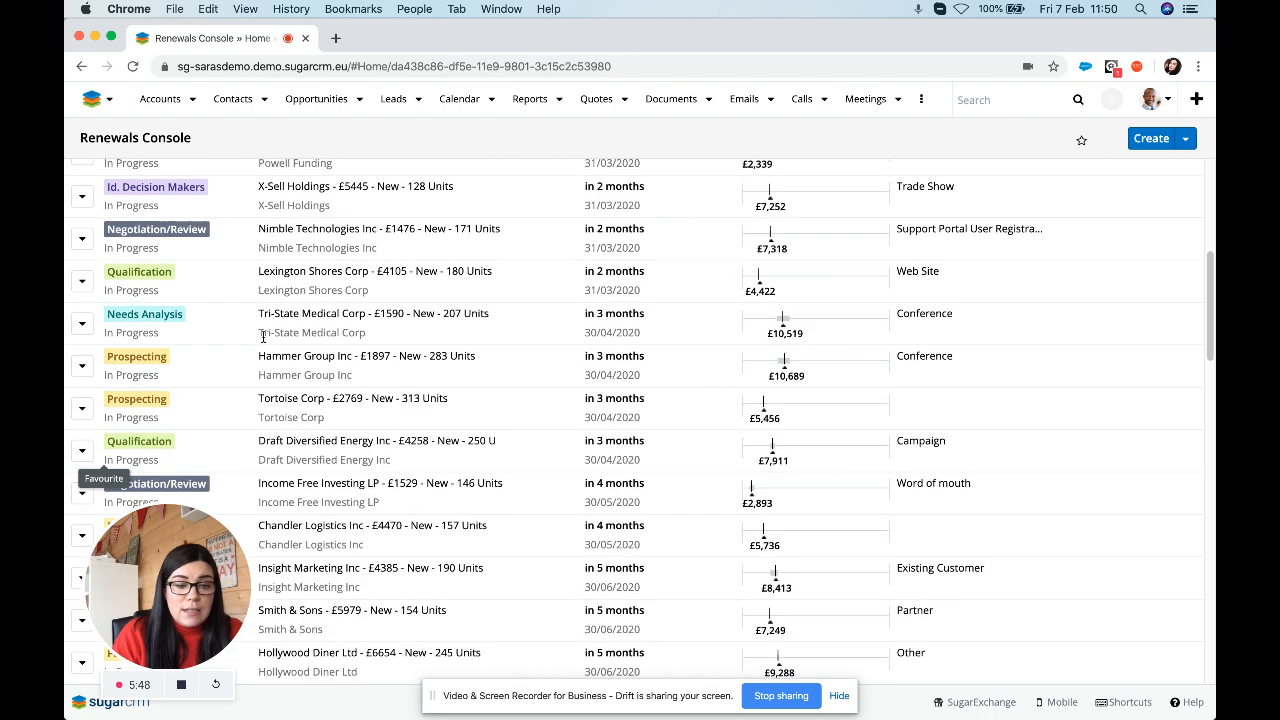
scroll(263, 337, "down", 7)
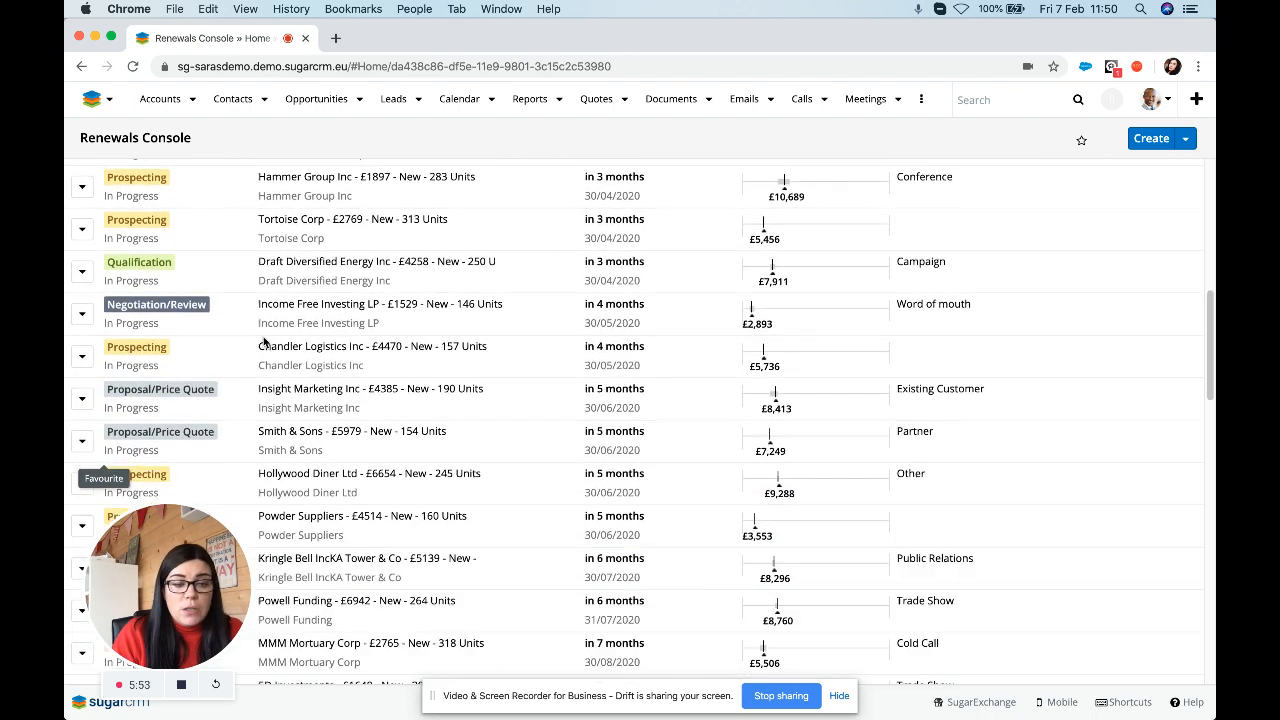
scroll(263, 340, "down", 5)
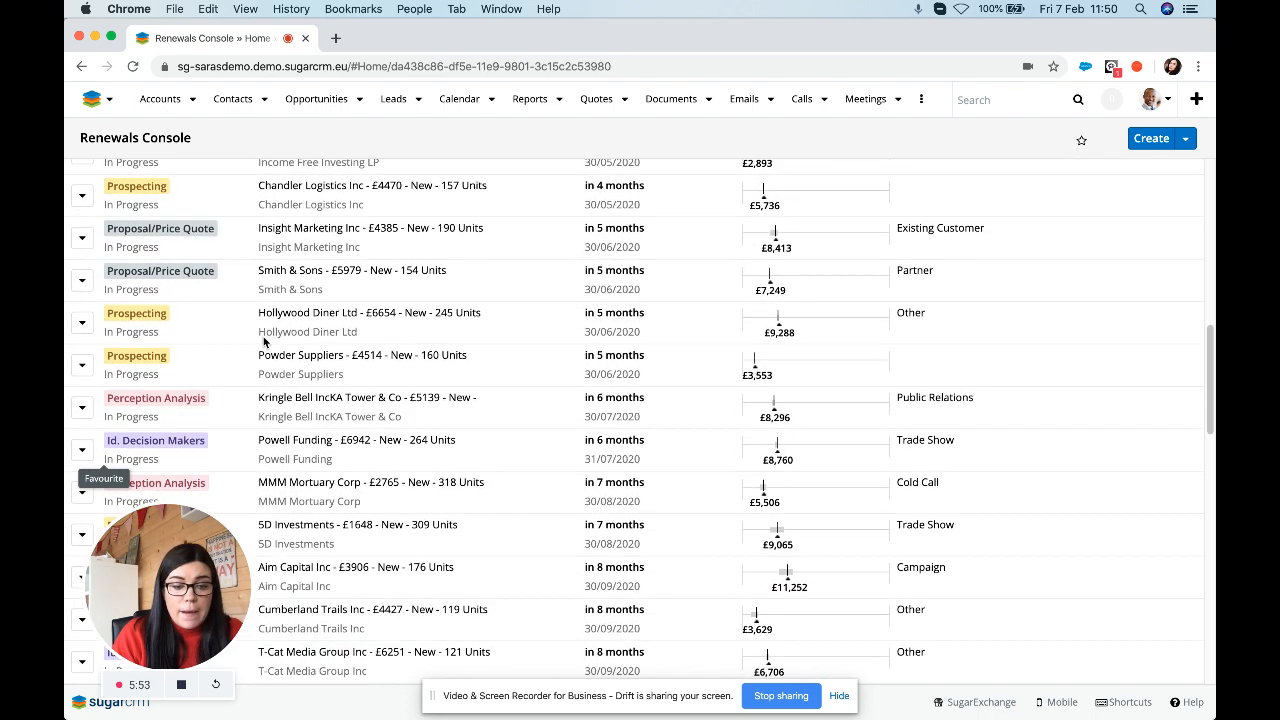
scroll(264, 341, "down", 9)
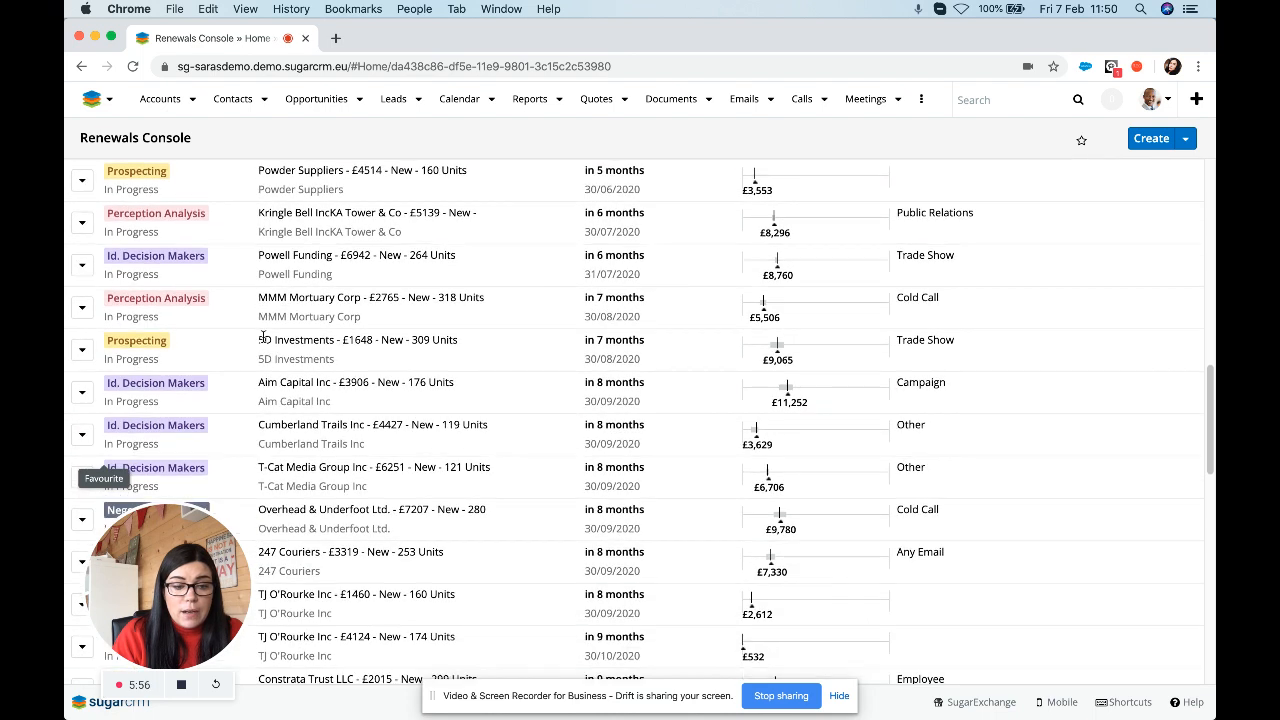
scroll(263, 337, "down", 20)
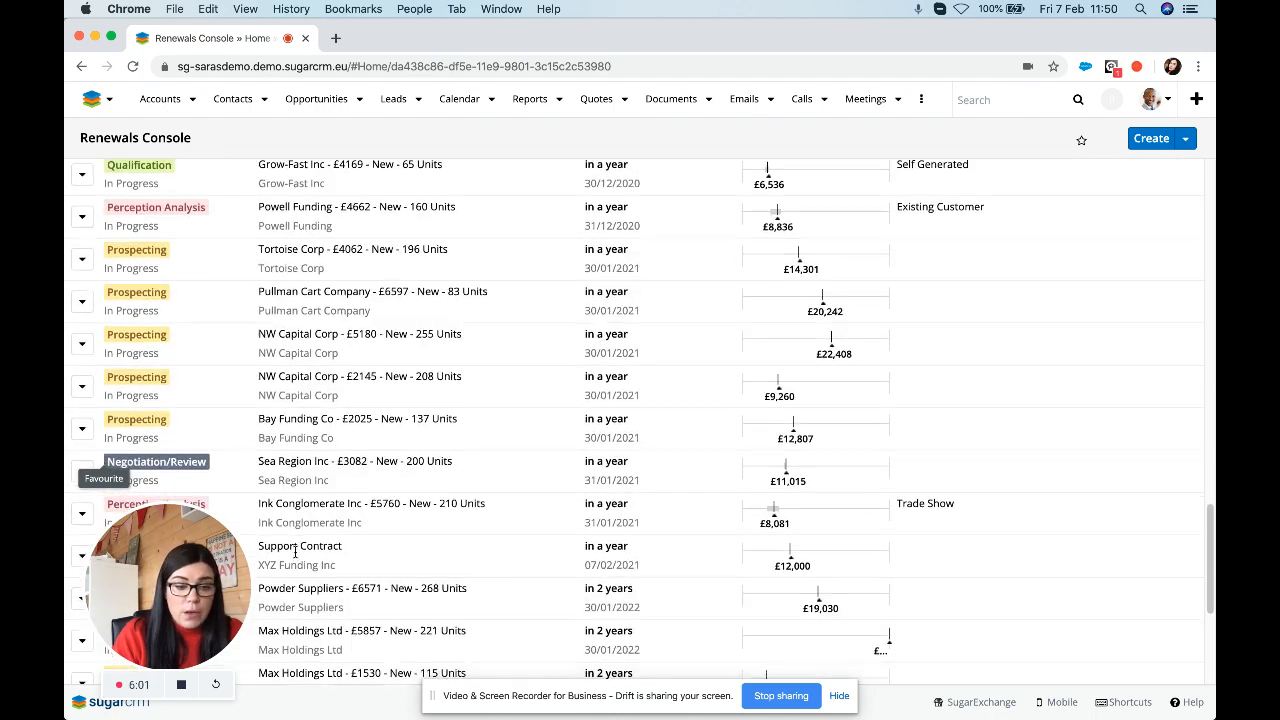
scroll(296, 552, "down", 7)
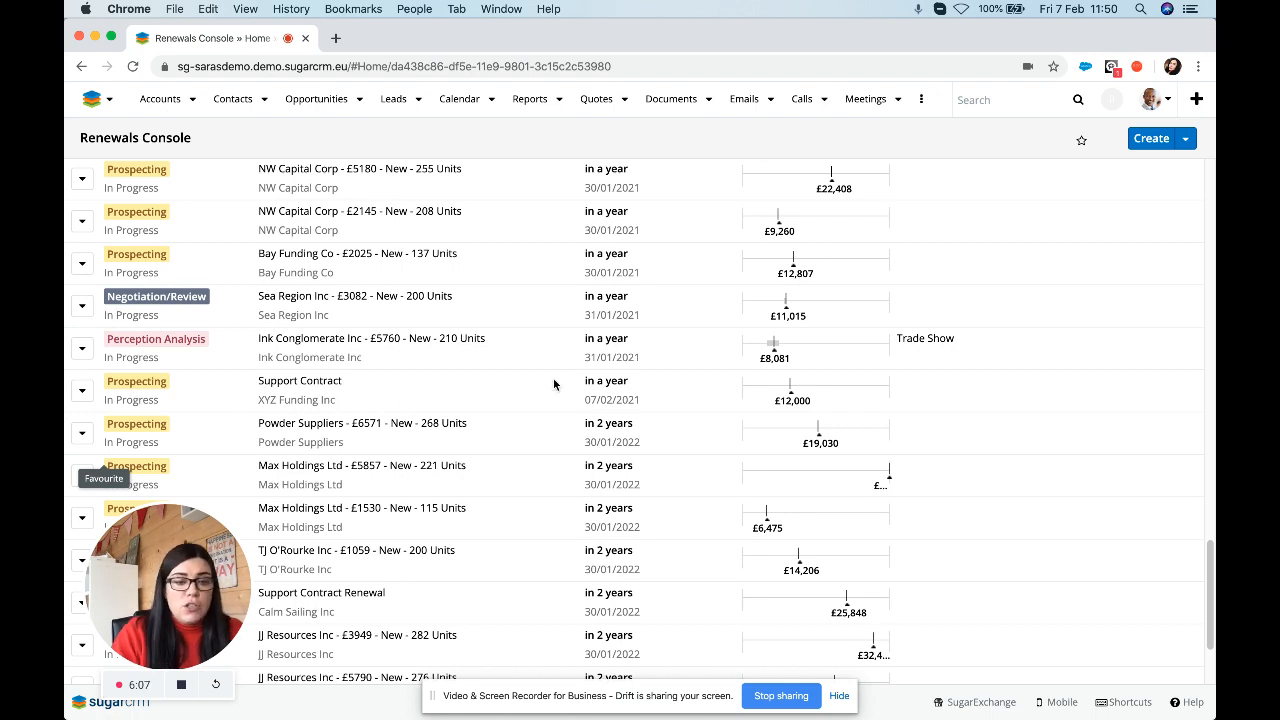
left_click(165, 393)
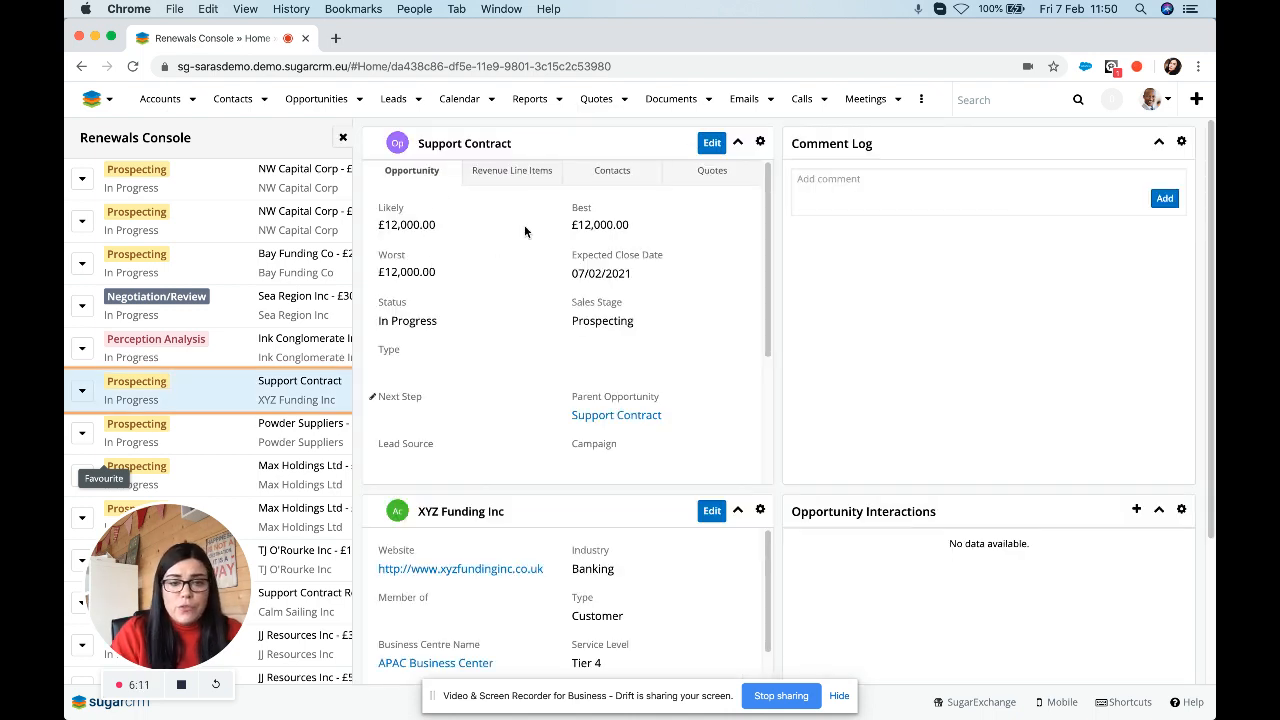
Look over the XYZ Funding Inc Support Contract renewal details, then open its parent Support Contract opportunity.
scroll(504, 376, "down", 4)
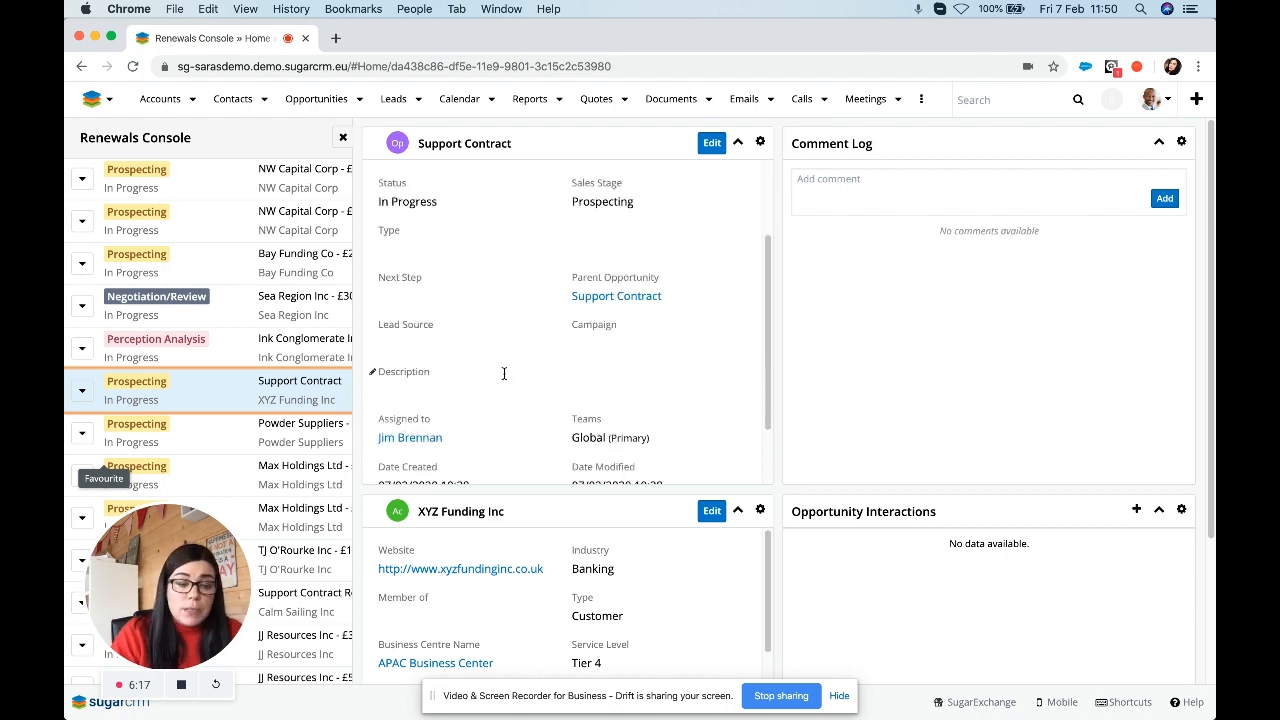
scroll(504, 373, "down", 5)
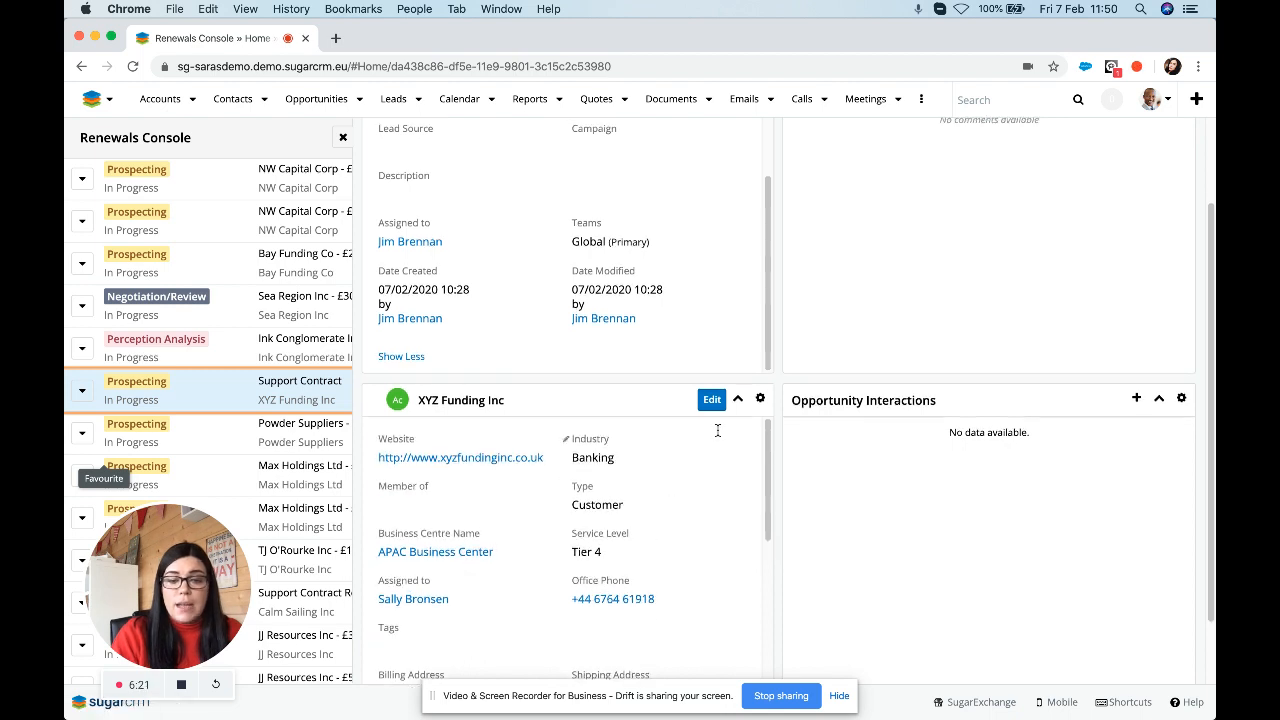
scroll(940, 477, "up", 2)
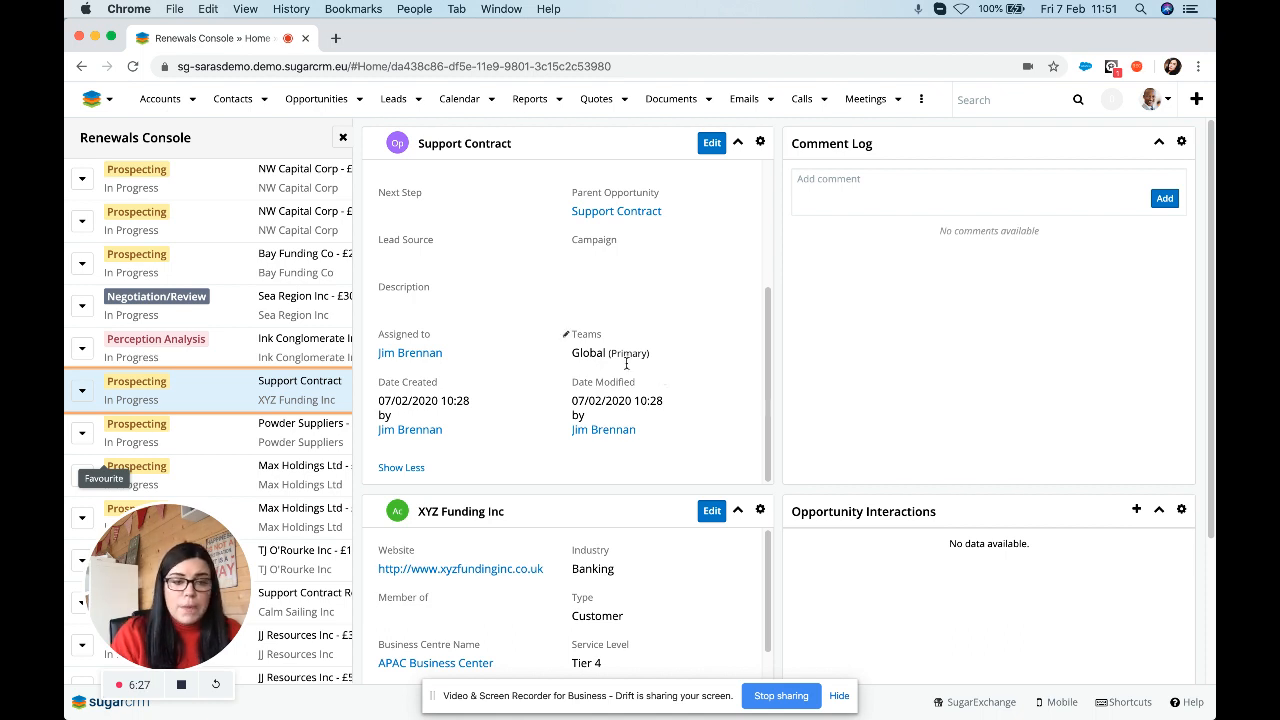
left_click(588, 216)
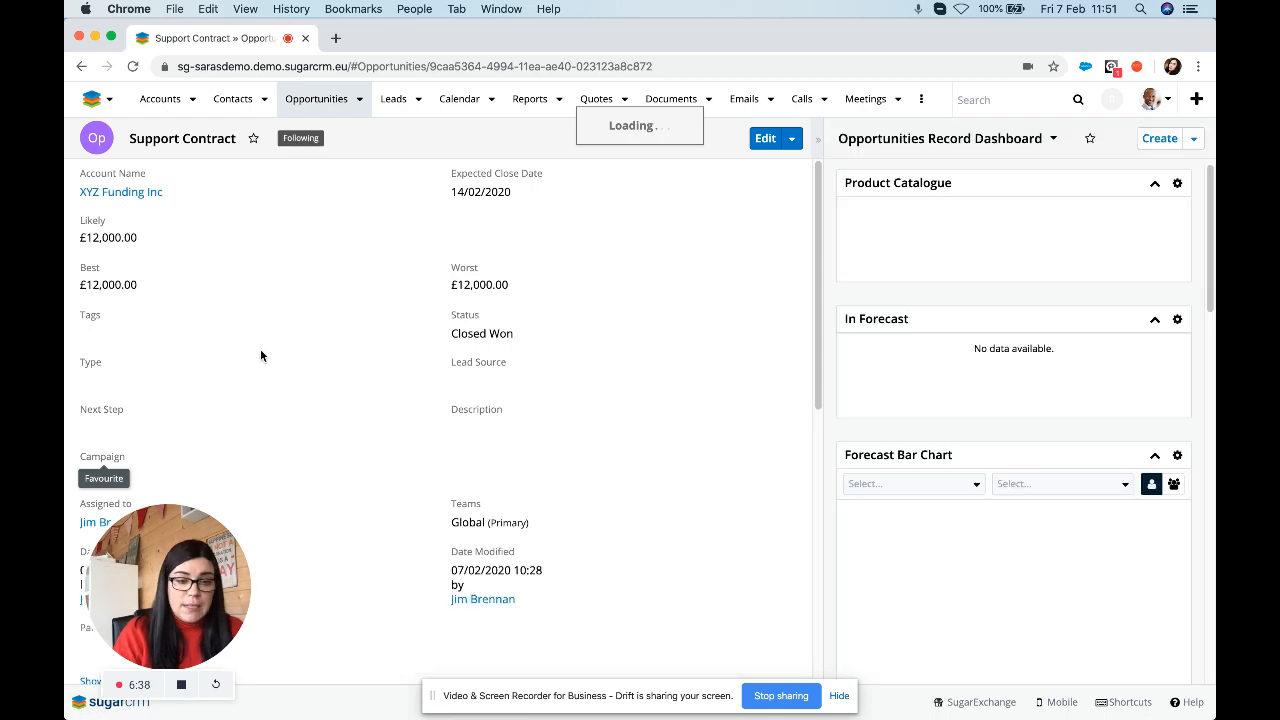
Review the Closed Won Support Contract's Revenue Line Items, then go to the XYZ Funding Inc account.
scroll(406, 388, "down", 2)
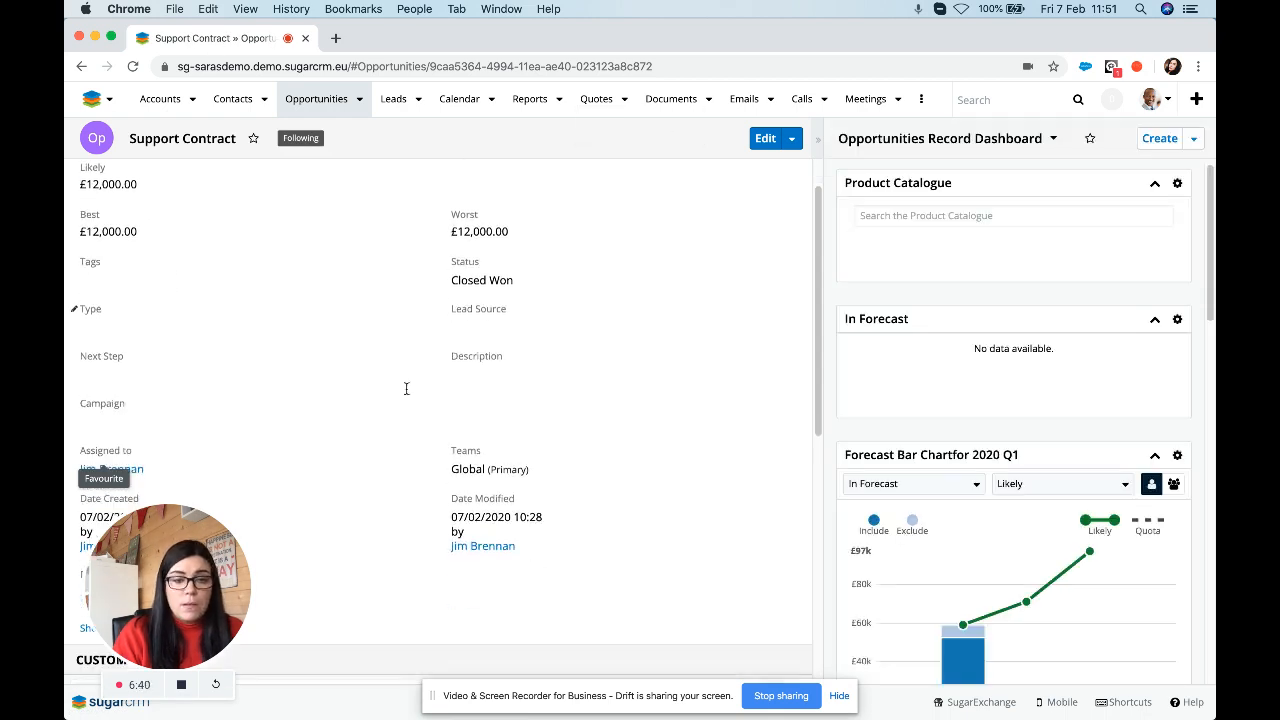
scroll(467, 430, "down", 10)
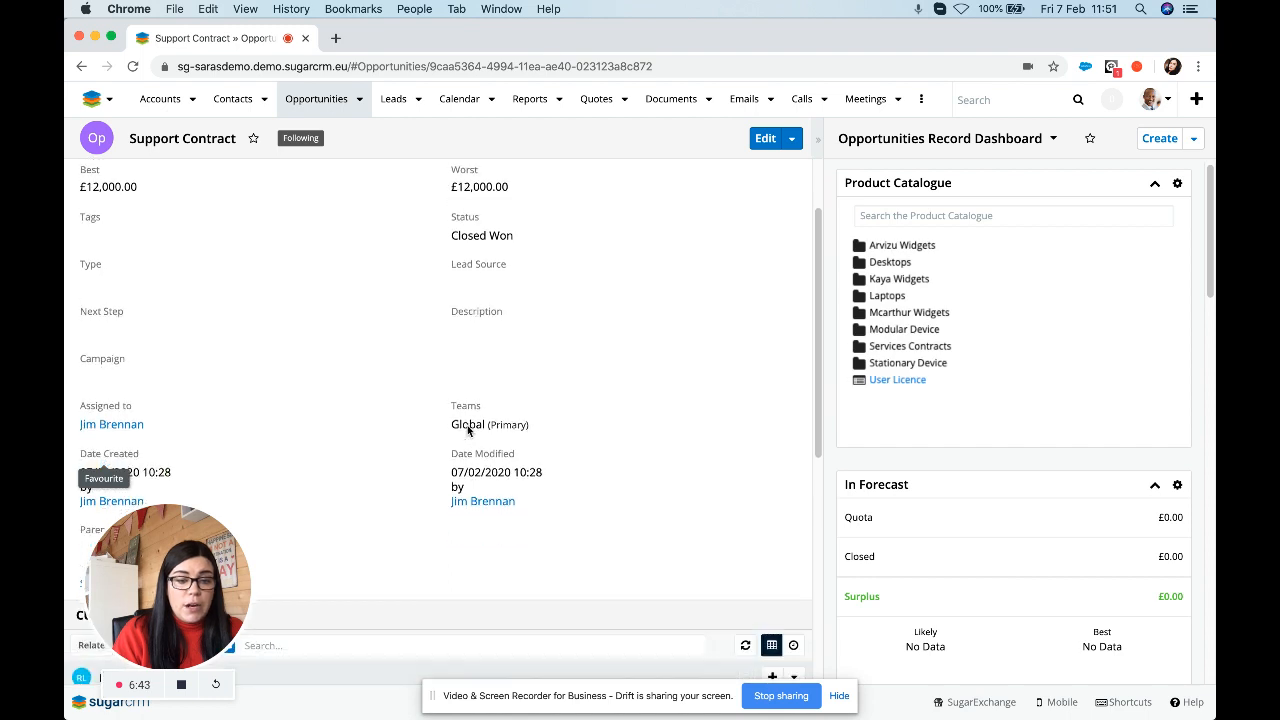
scroll(467, 425, "down", 3)
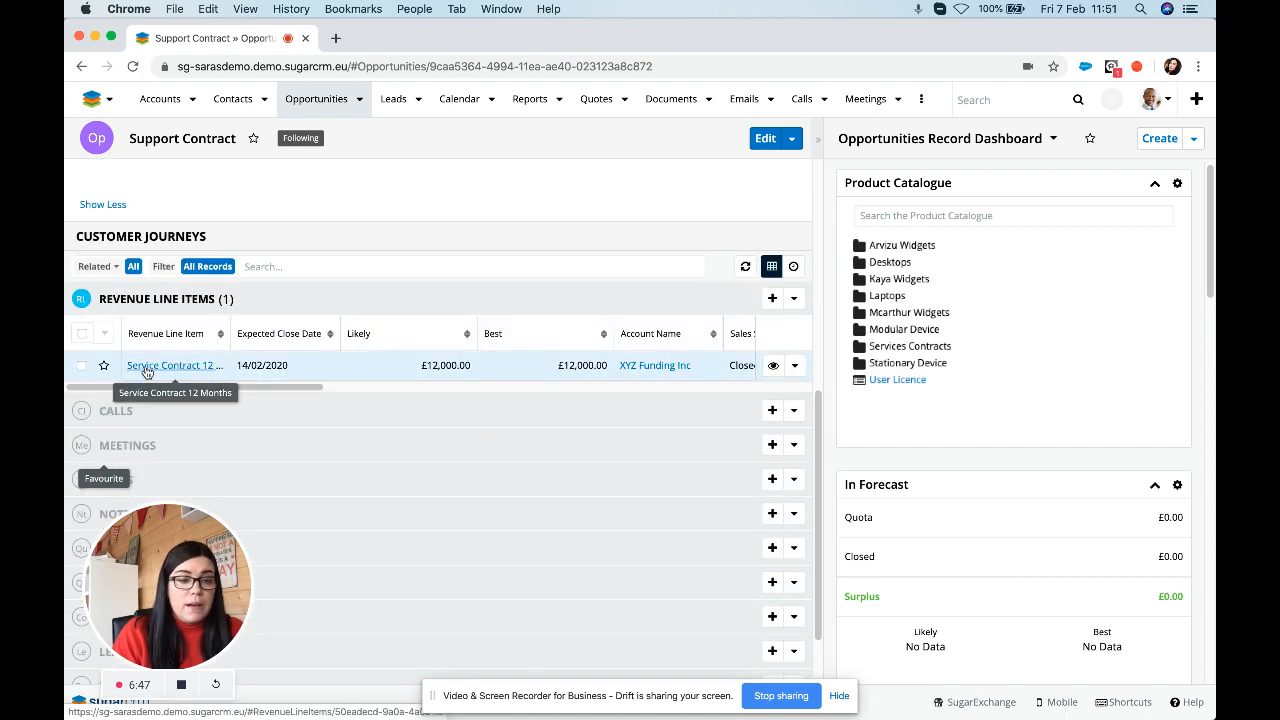
left_click(251, 387)
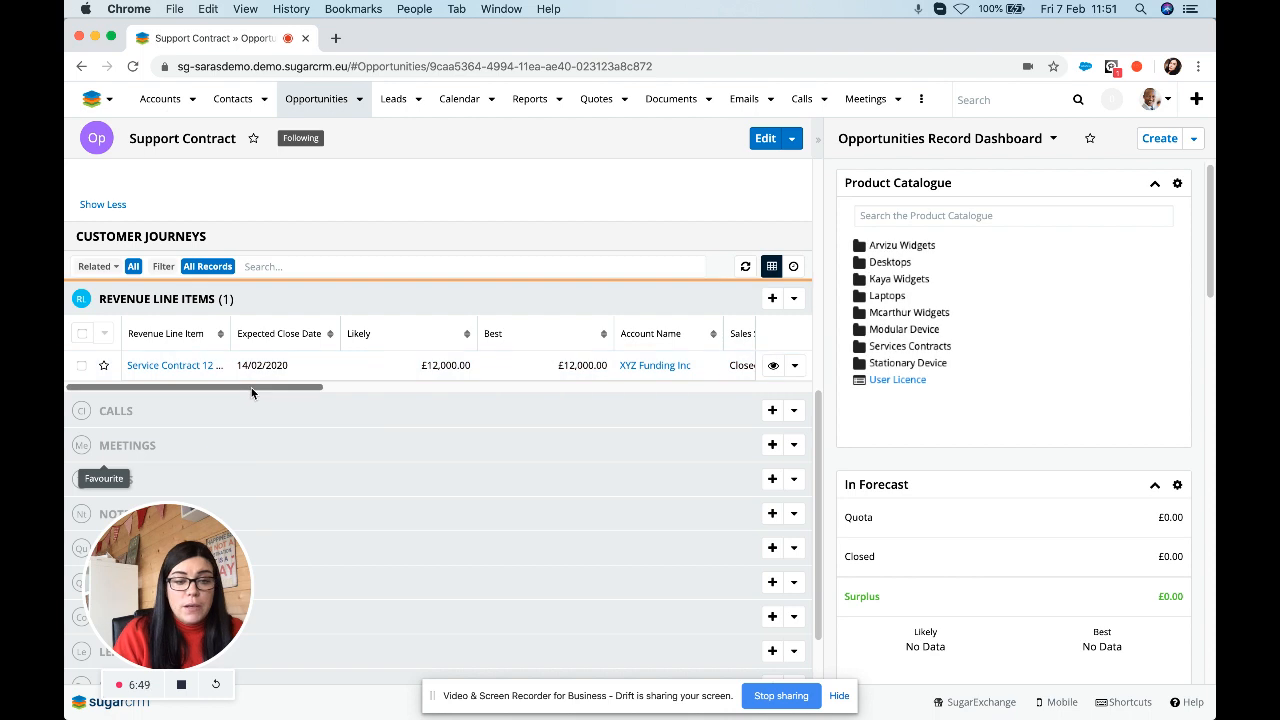
left_click_drag(247, 386, 190, 394)
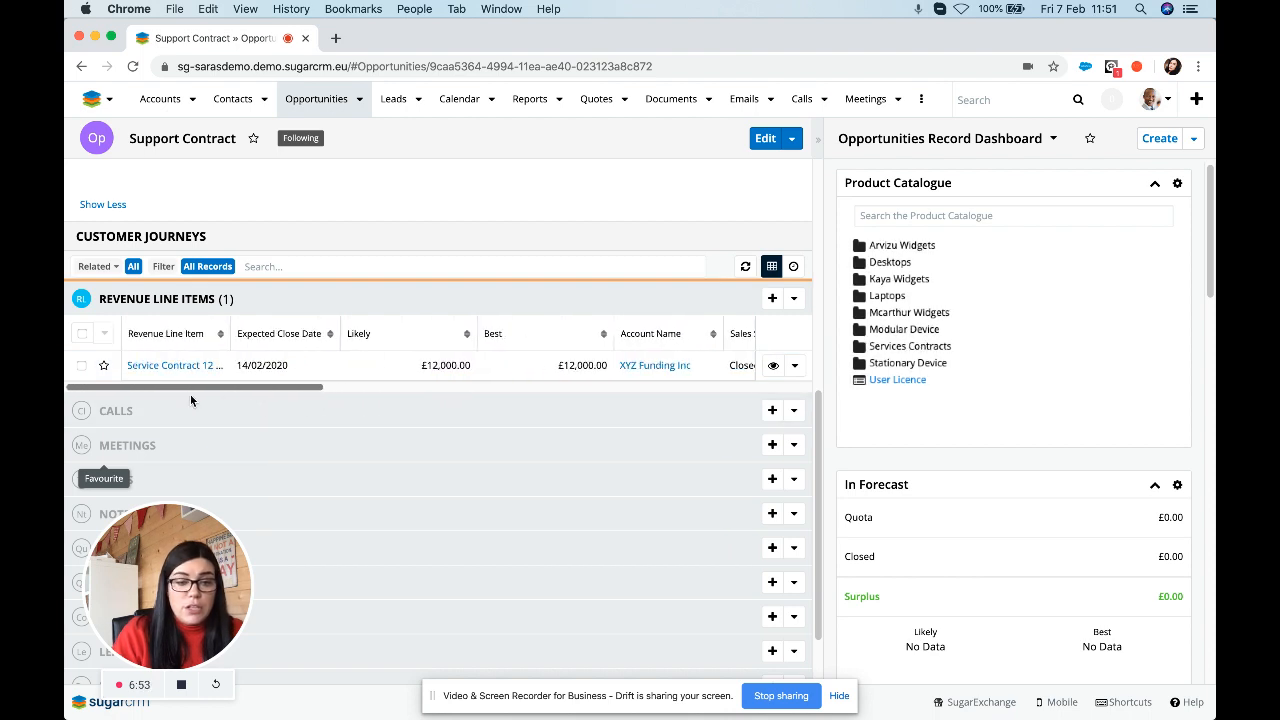
scroll(195, 371, "up", 1)
scroll(171, 282, "up", 5)
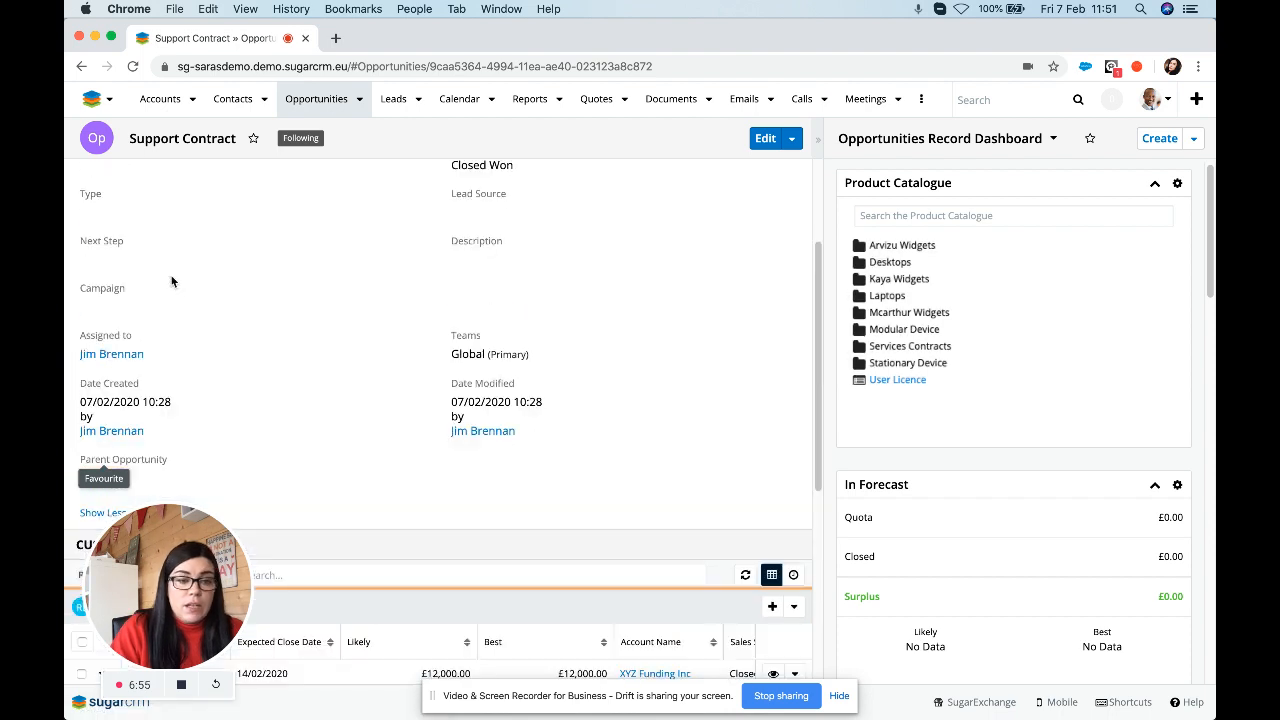
left_click(120, 193)
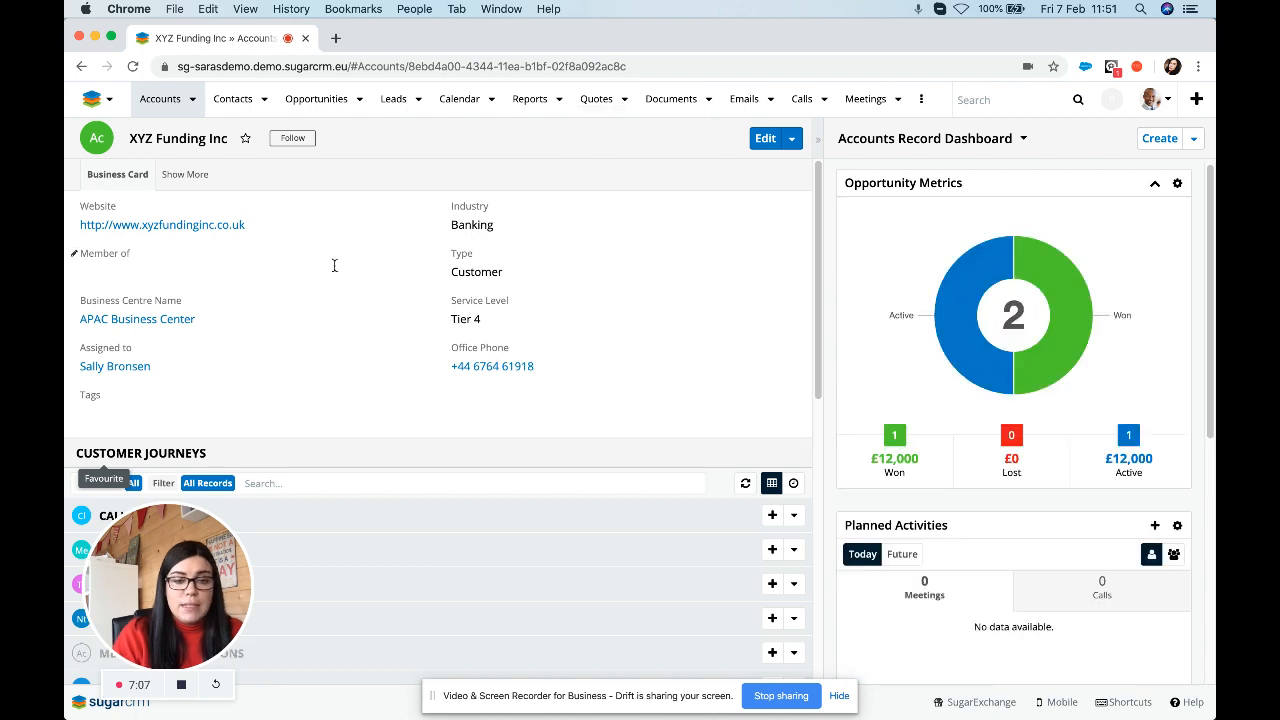
Scroll to XYZ Funding Inc's Opportunities subpanel listing the two £12,000.00 Support Contracts.
scroll(410, 474, "down", 1)
scroll(415, 475, "down", 5)
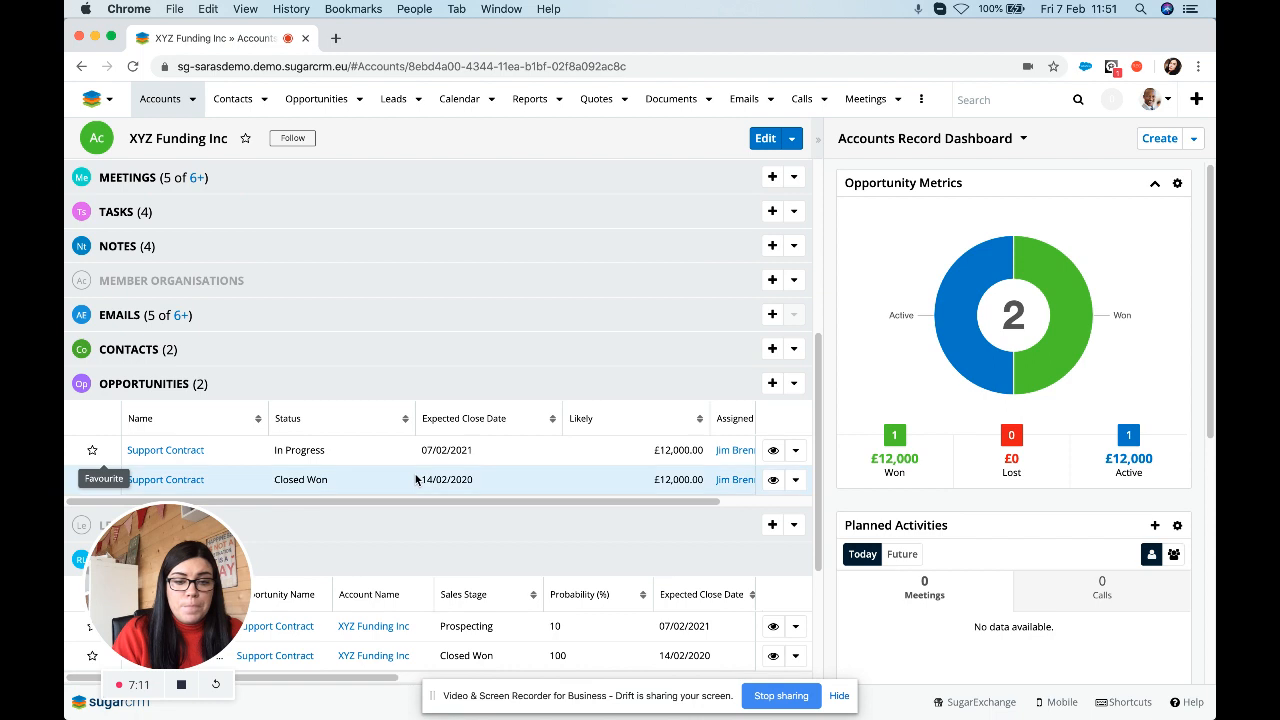
scroll(417, 479, "down", 1)
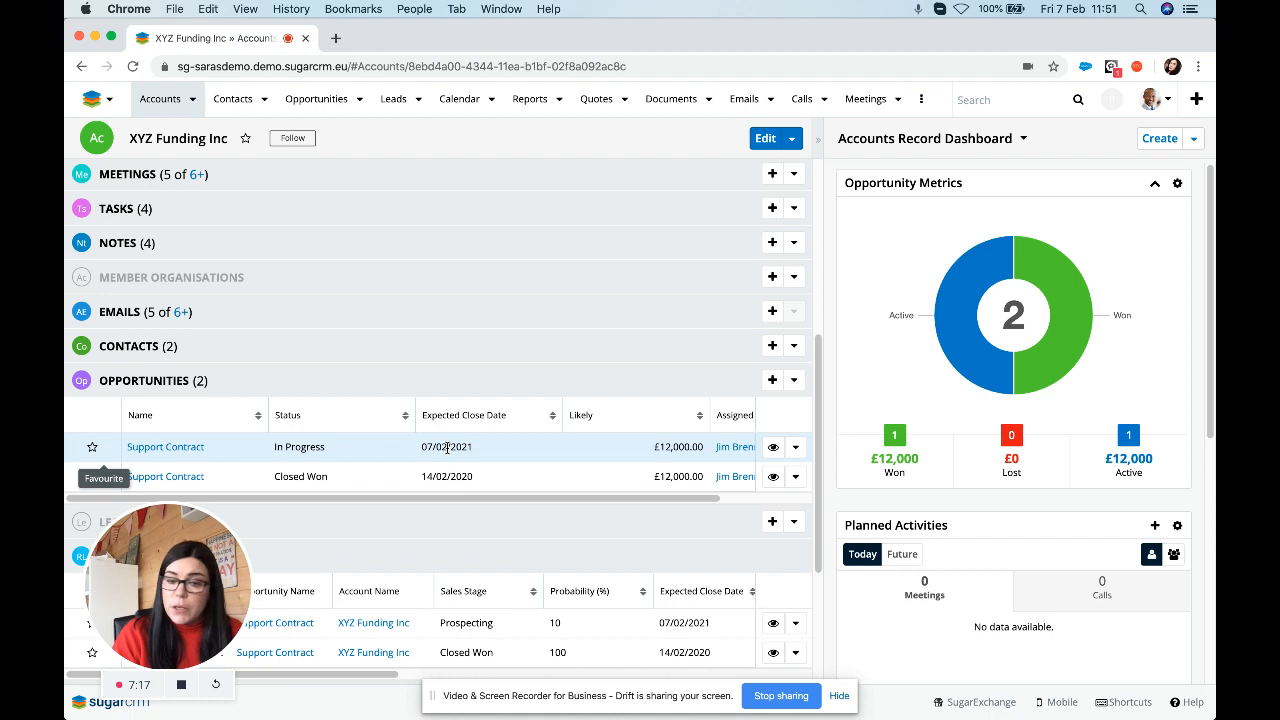
Draft opportunity 'User Licence 12 Months' for XYZ Funding Inc: type New Business, lead source Existing Customer.
left_click(772, 382)
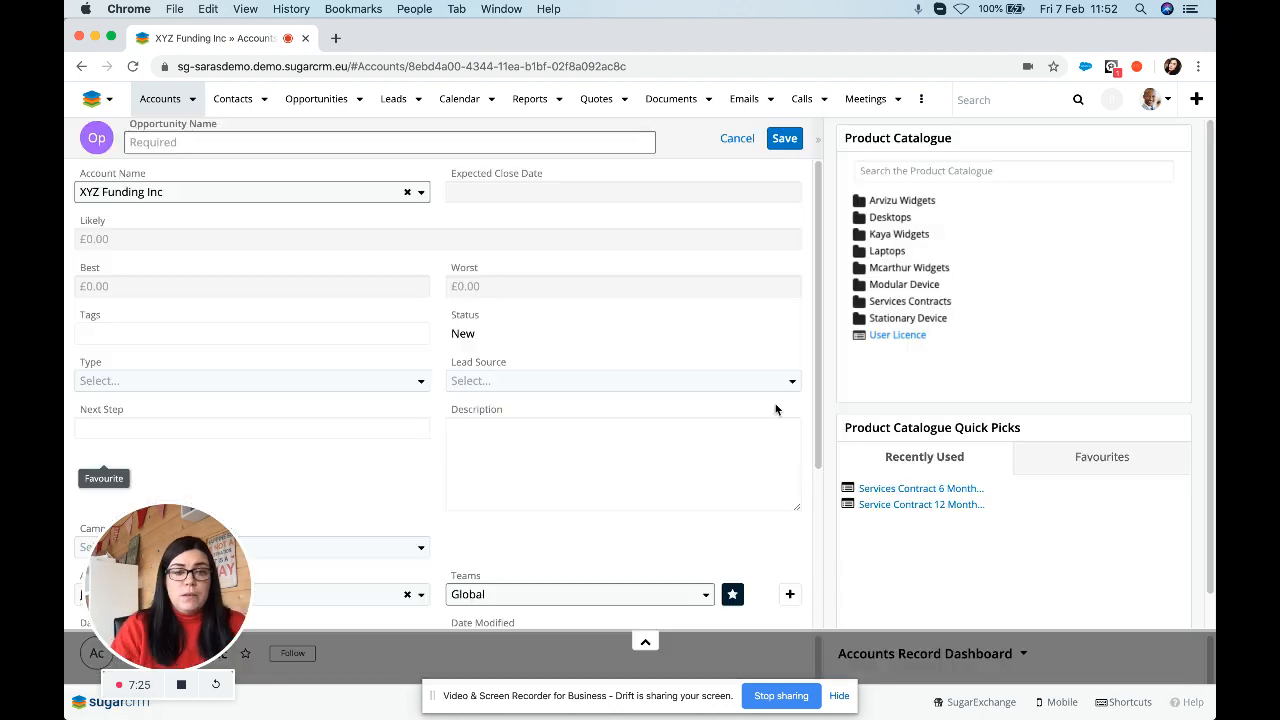
left_click(362, 146)
type("User")
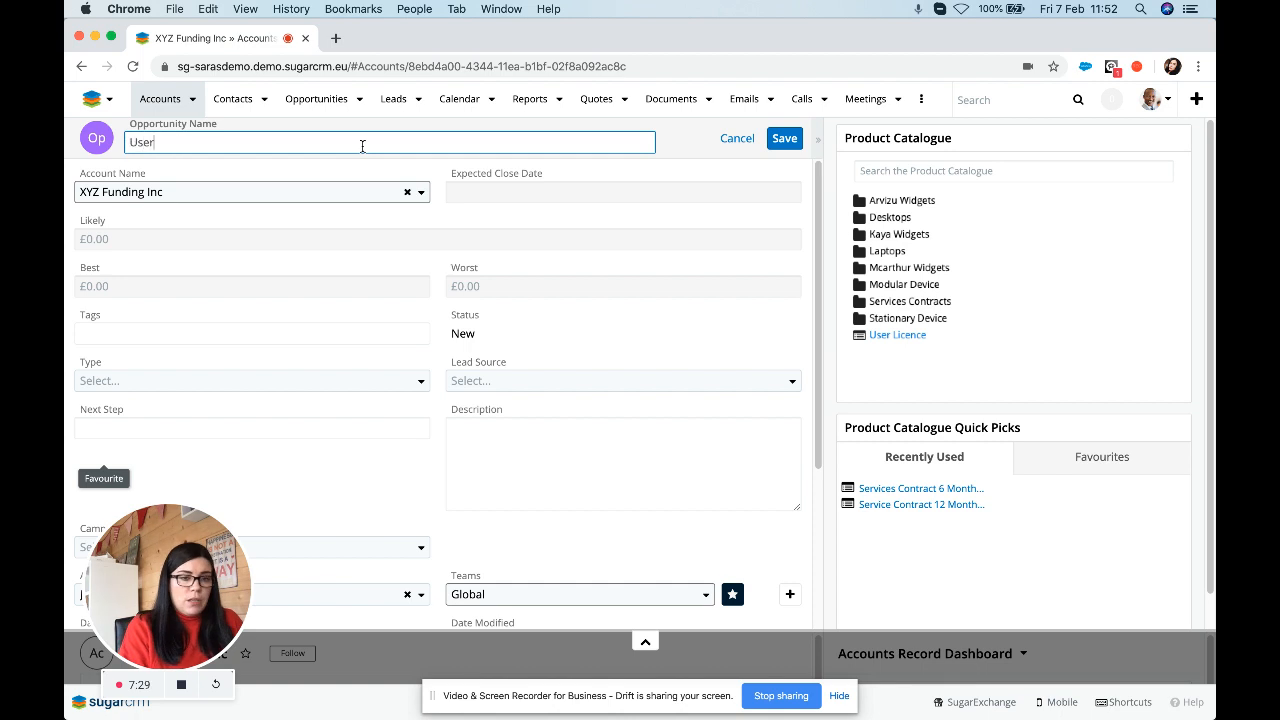
type(" Licence")
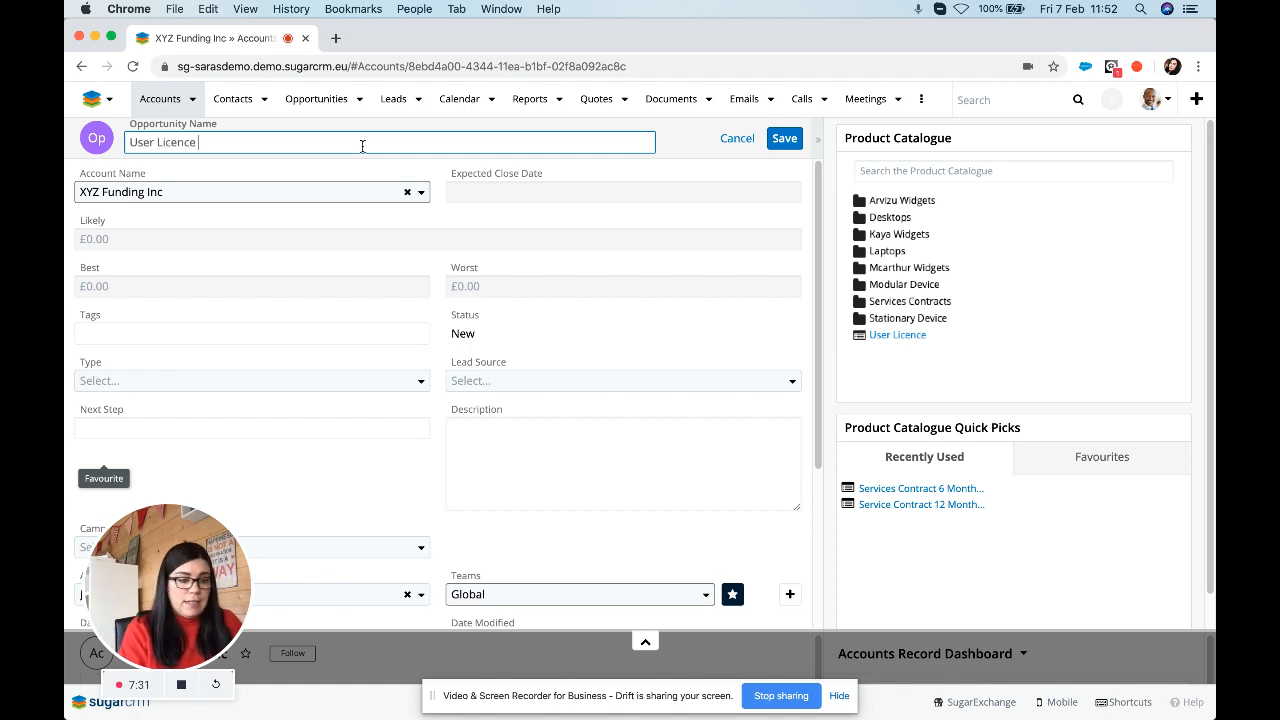
type(" 12 Months")
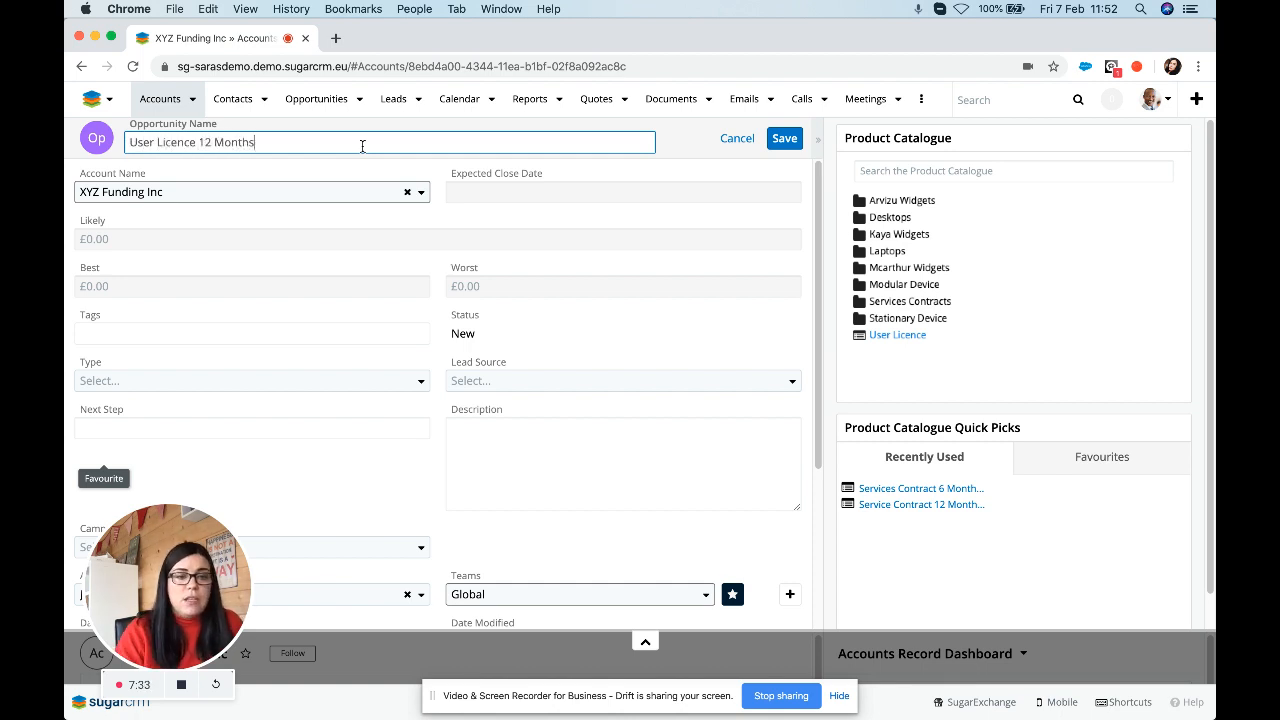
left_click(150, 381)
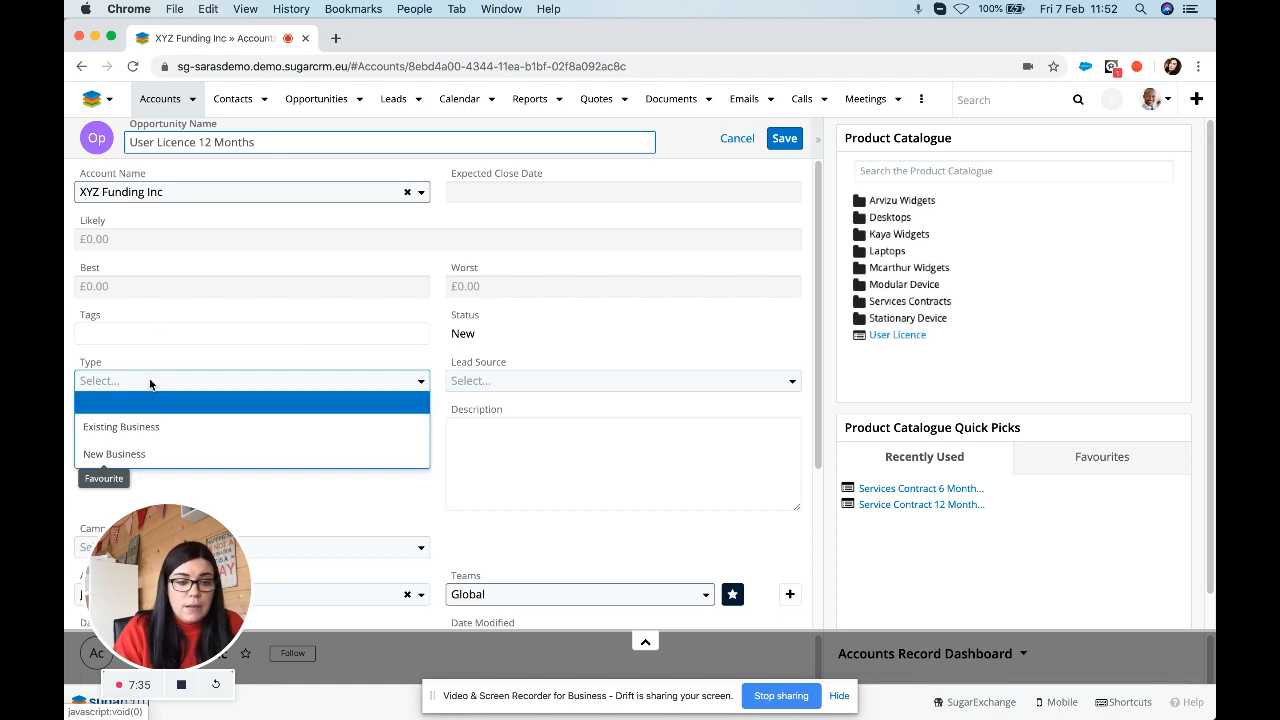
left_click(156, 455)
left_click(498, 381)
key("Return")
scroll(377, 386, "down", 5)
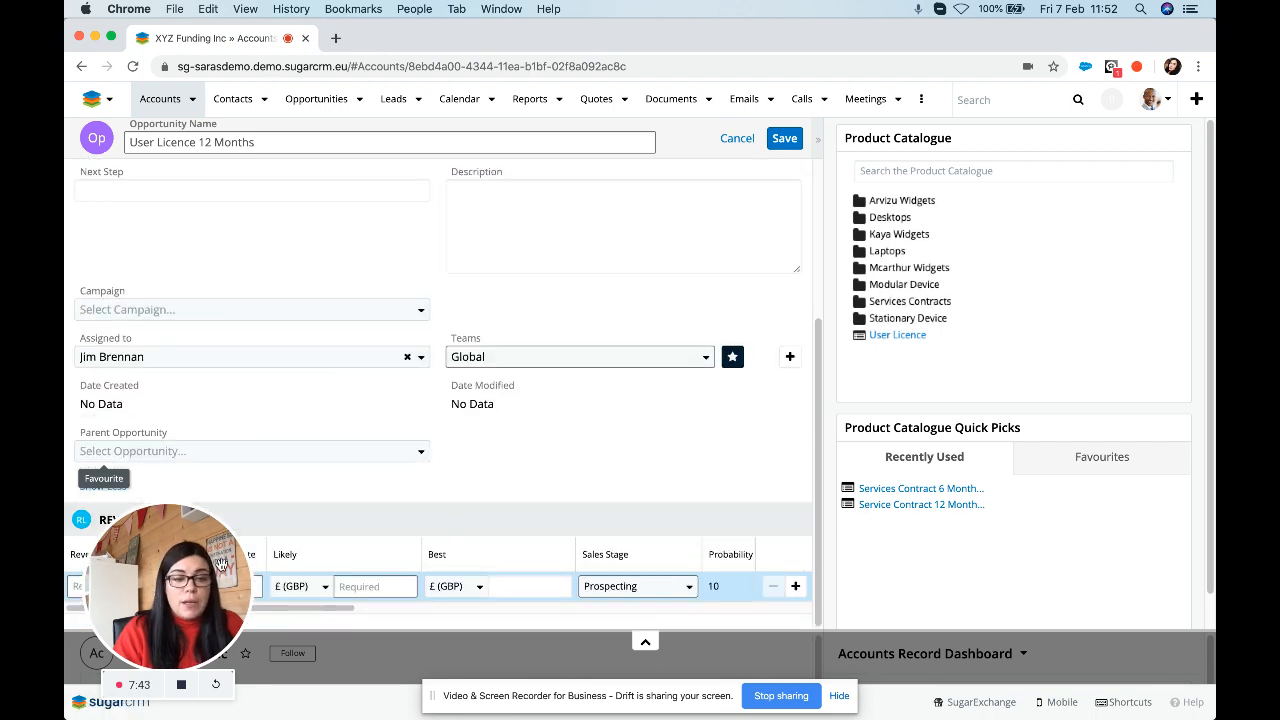
left_click_drag(200, 577, 1130, 160)
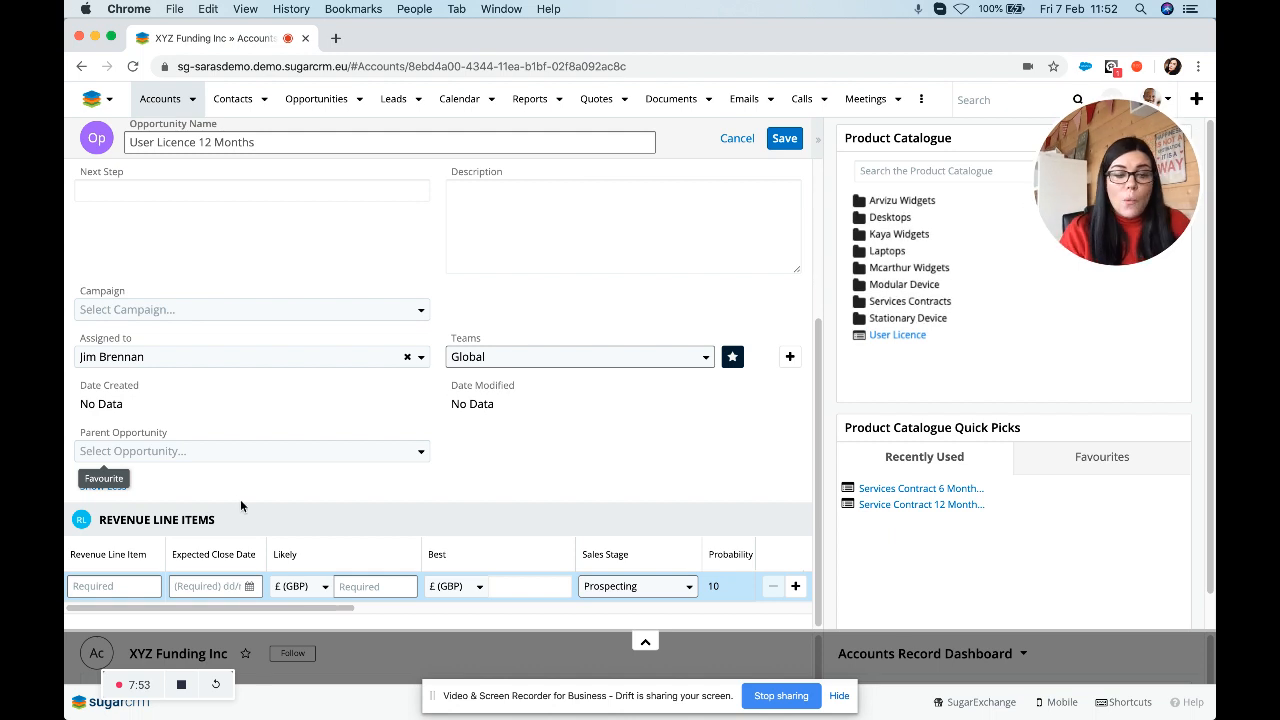
Add the User Licence revenue line closing 10/02/2020, Proposal/Price Quote, quantity 10, and save the opportunity.
left_click(888, 337)
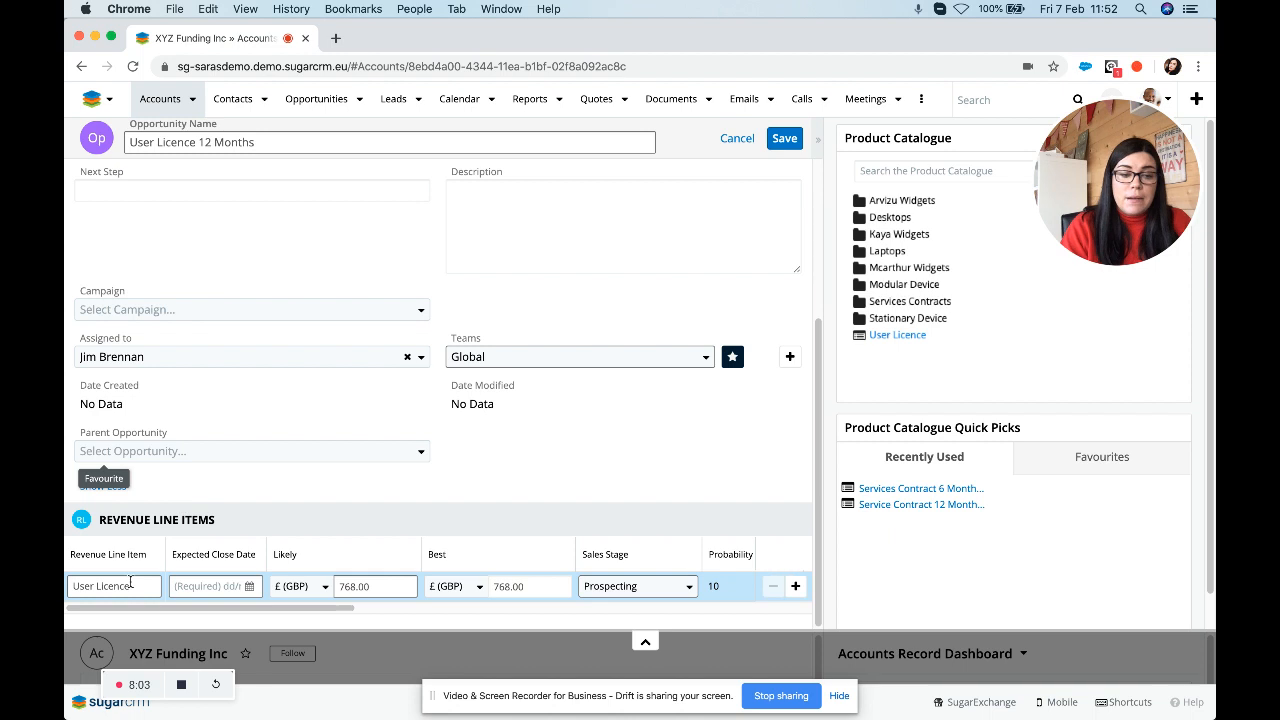
left_click(250, 589)
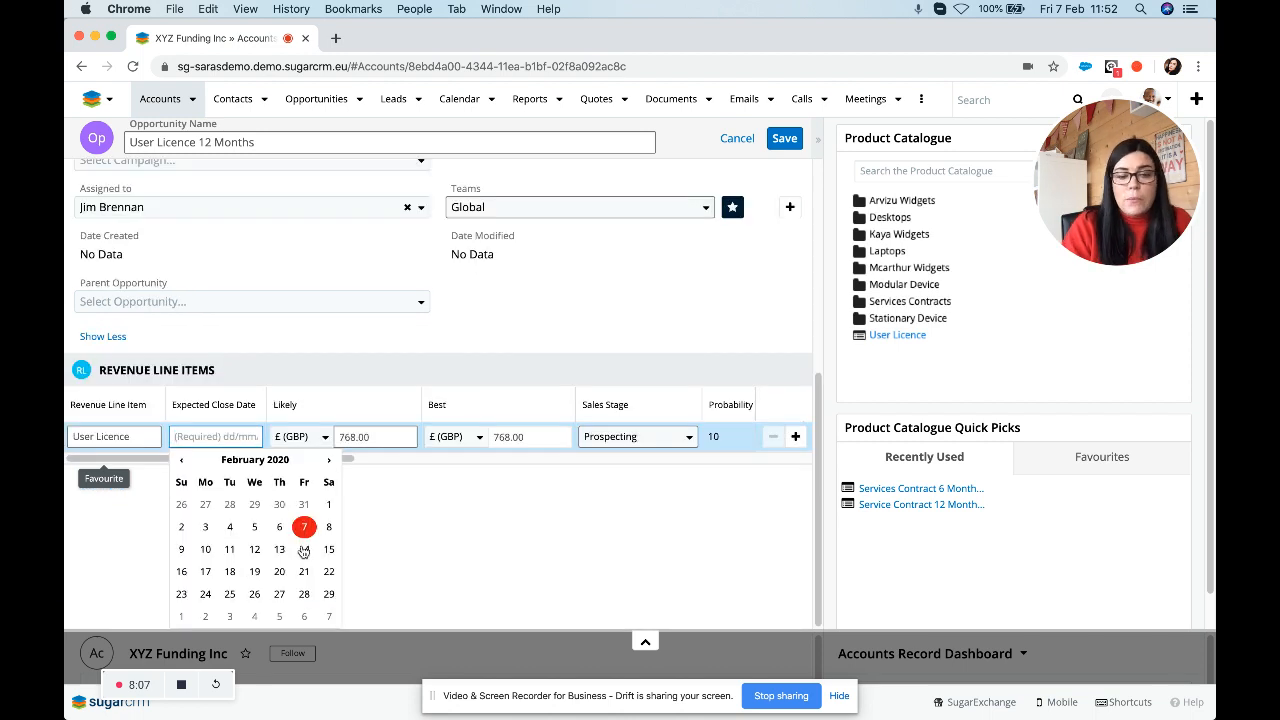
left_click(206, 549)
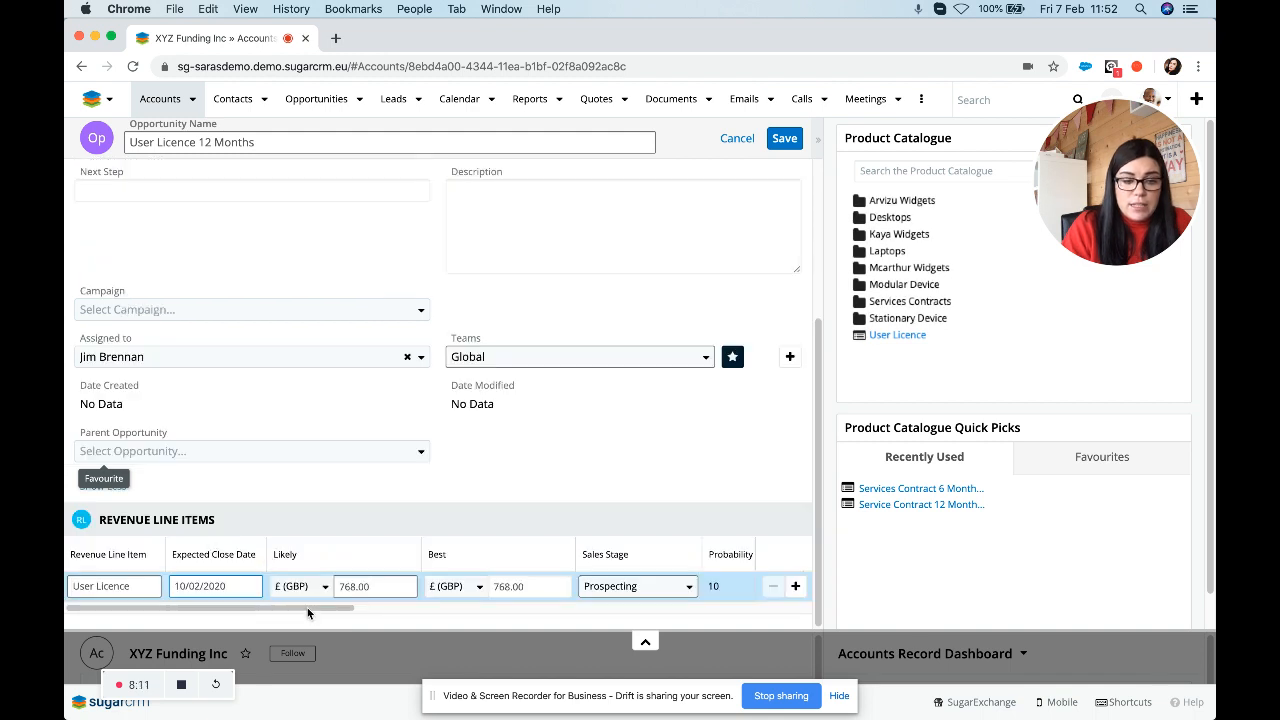
left_click_drag(307, 607, 494, 611)
left_click(390, 584)
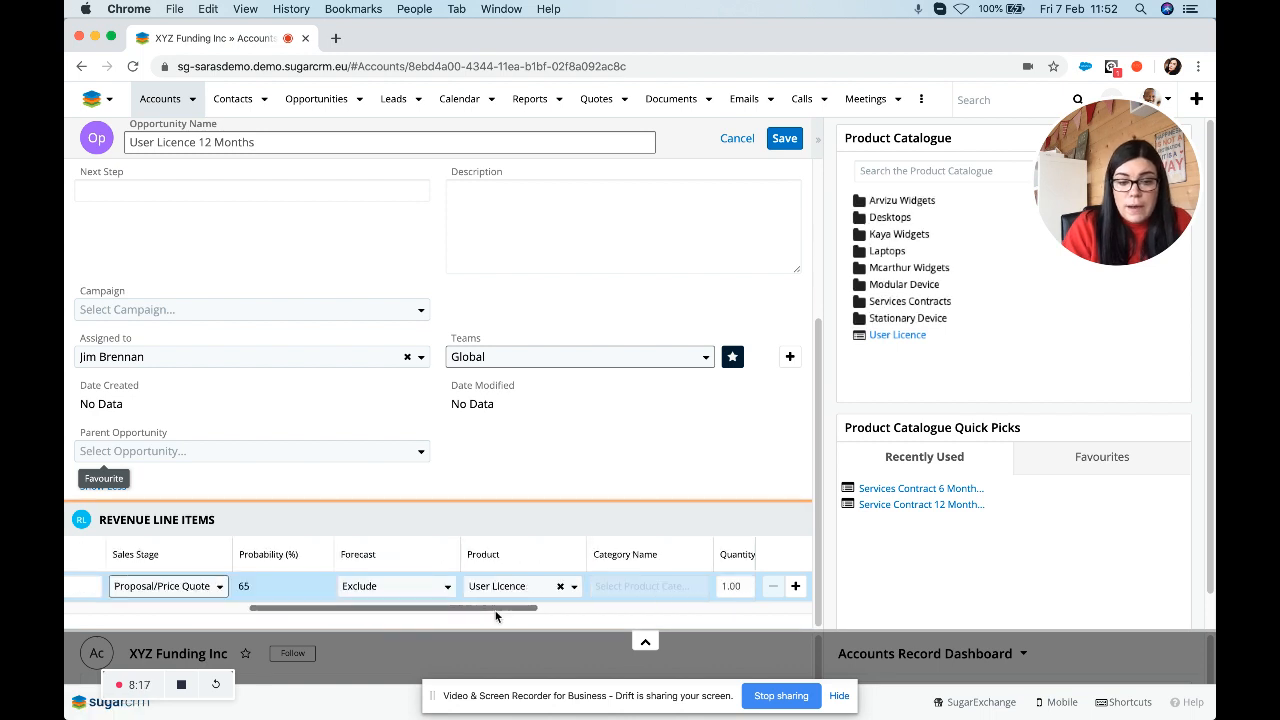
left_click_drag(333, 605, 358, 587)
type("10")
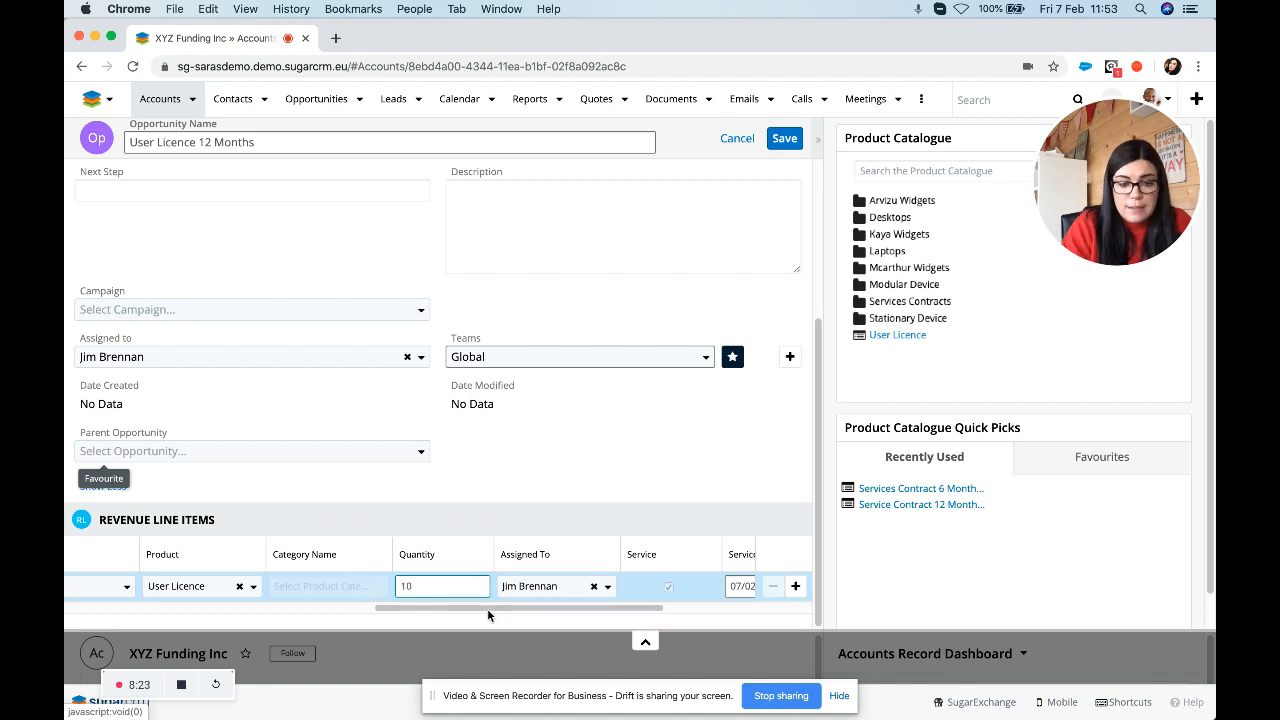
left_click_drag(495, 607, 637, 638)
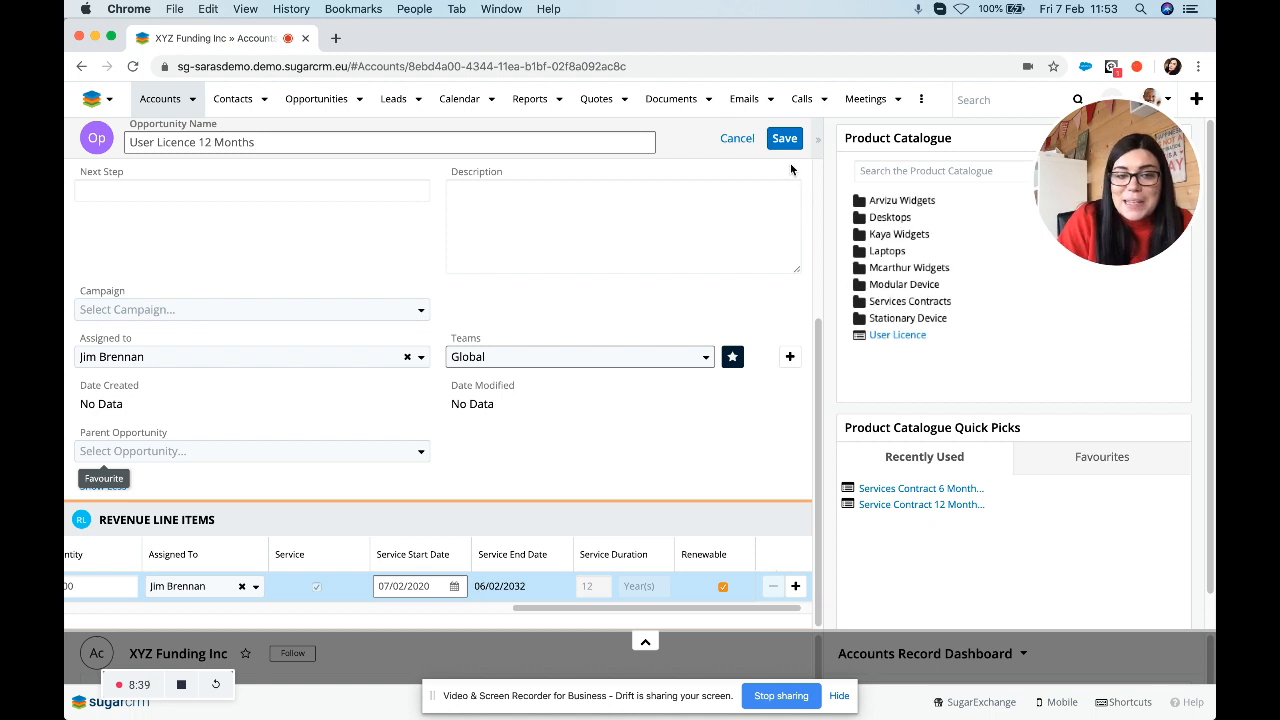
left_click(785, 142)
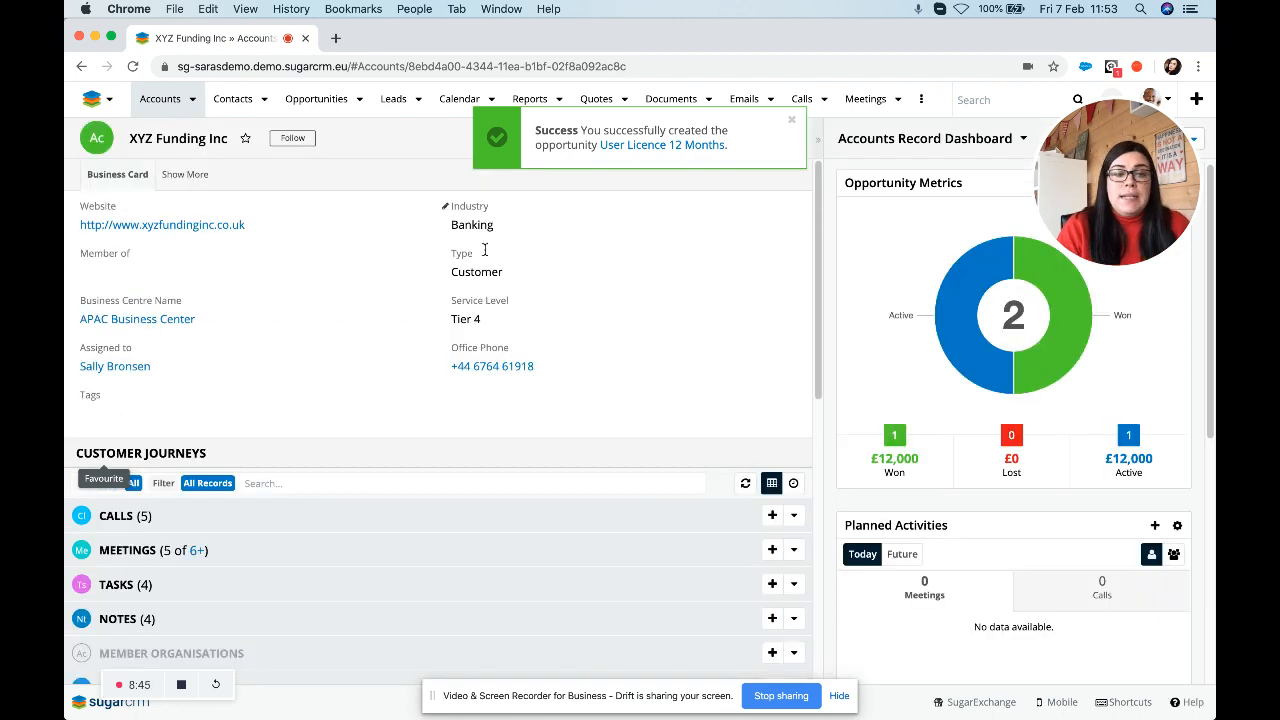
Open the User Licence 12 Months opportunity from XYZ Funding Inc's Opportunities subpanel.
scroll(386, 486, "down", 5)
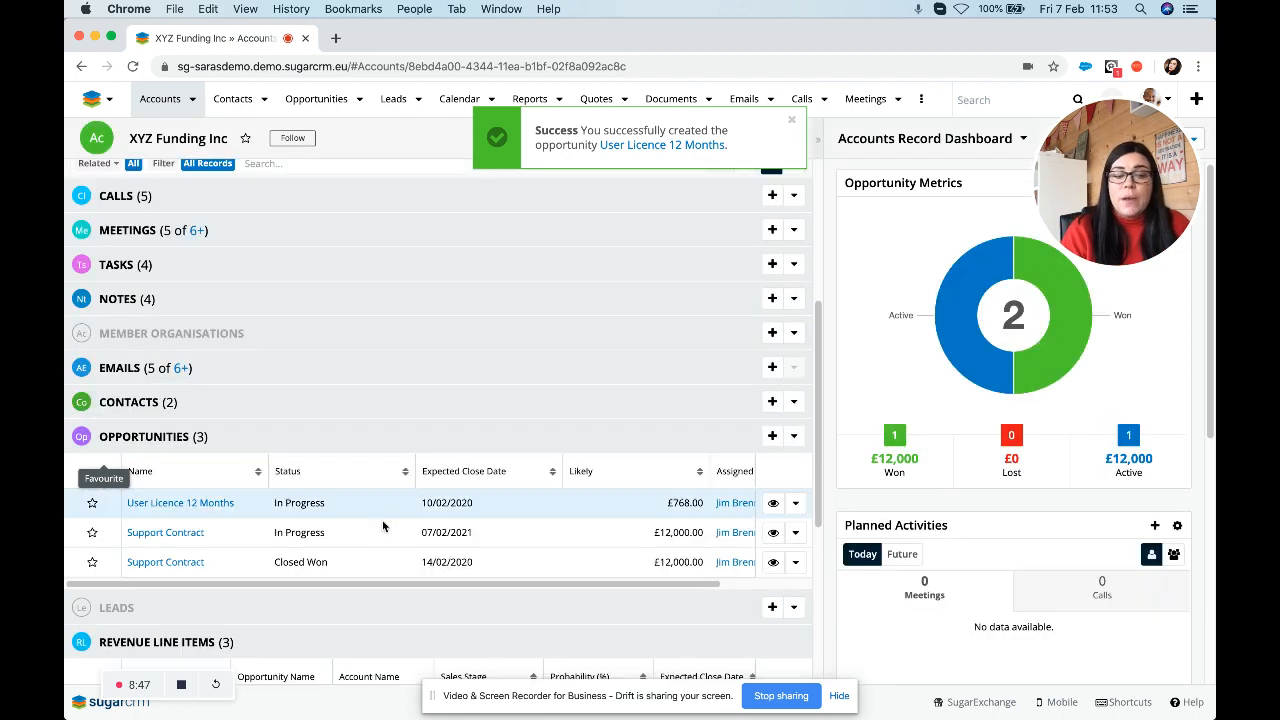
left_click(187, 503)
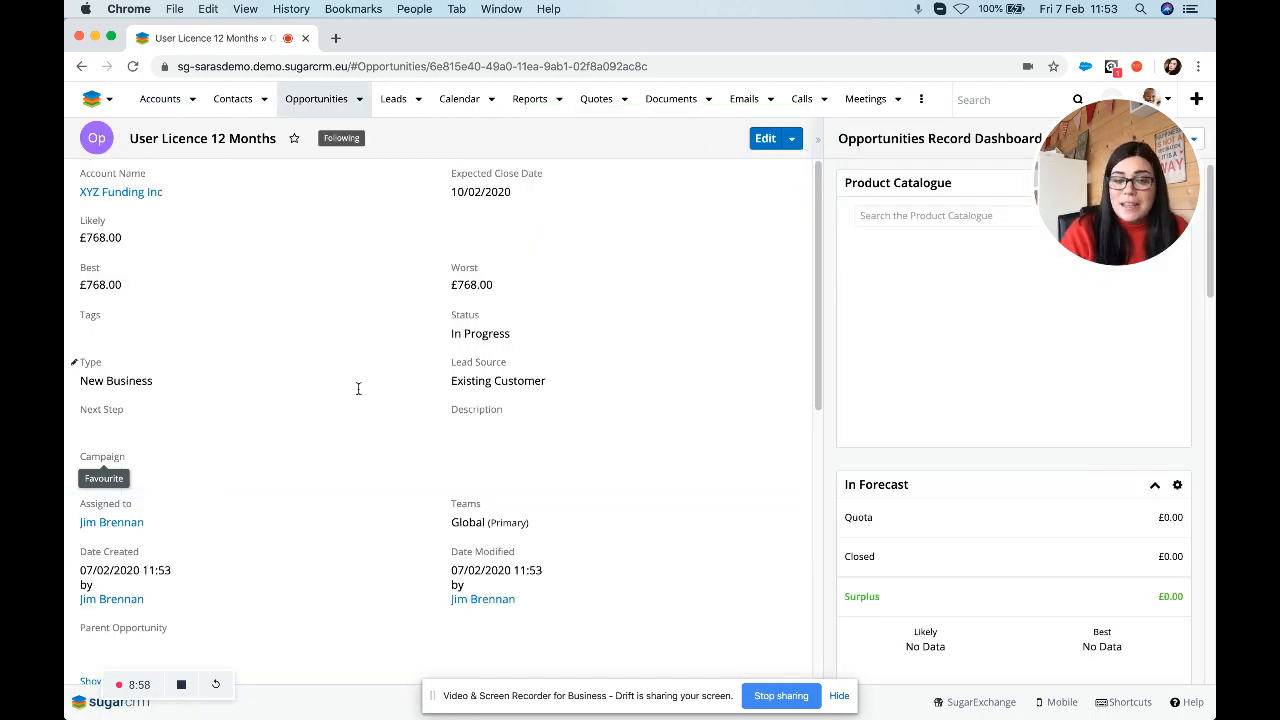
Edit the User Licence revenue line to Closed Won with Likely 7680.00, save, and return to XYZ Funding Inc.
scroll(358, 388, "down", 8)
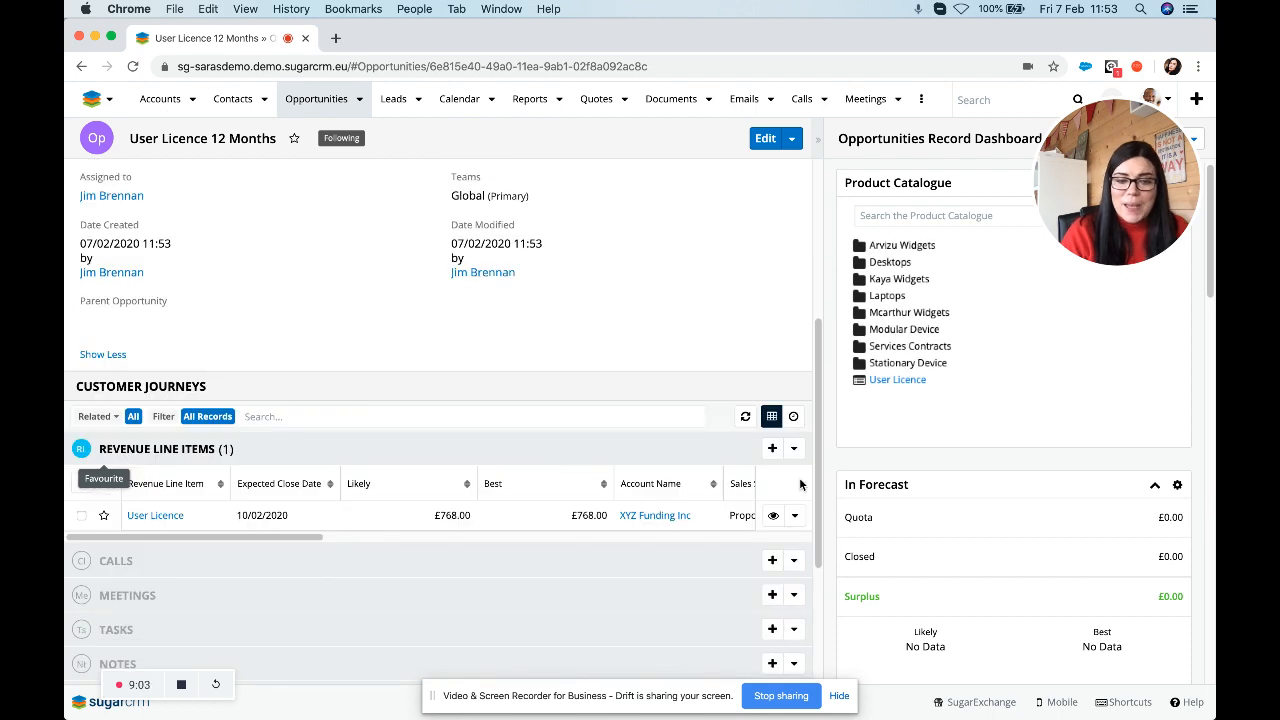
left_click(794, 515)
left_click(753, 551)
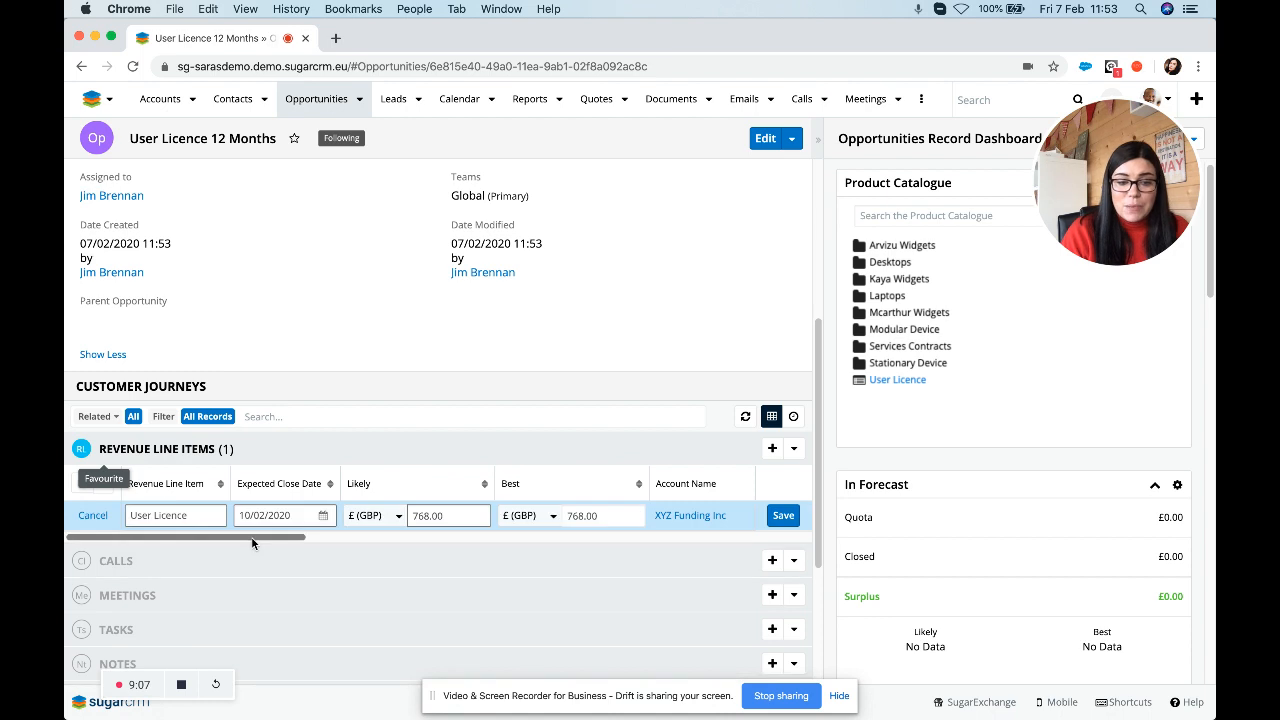
left_click_drag(252, 542, 434, 552)
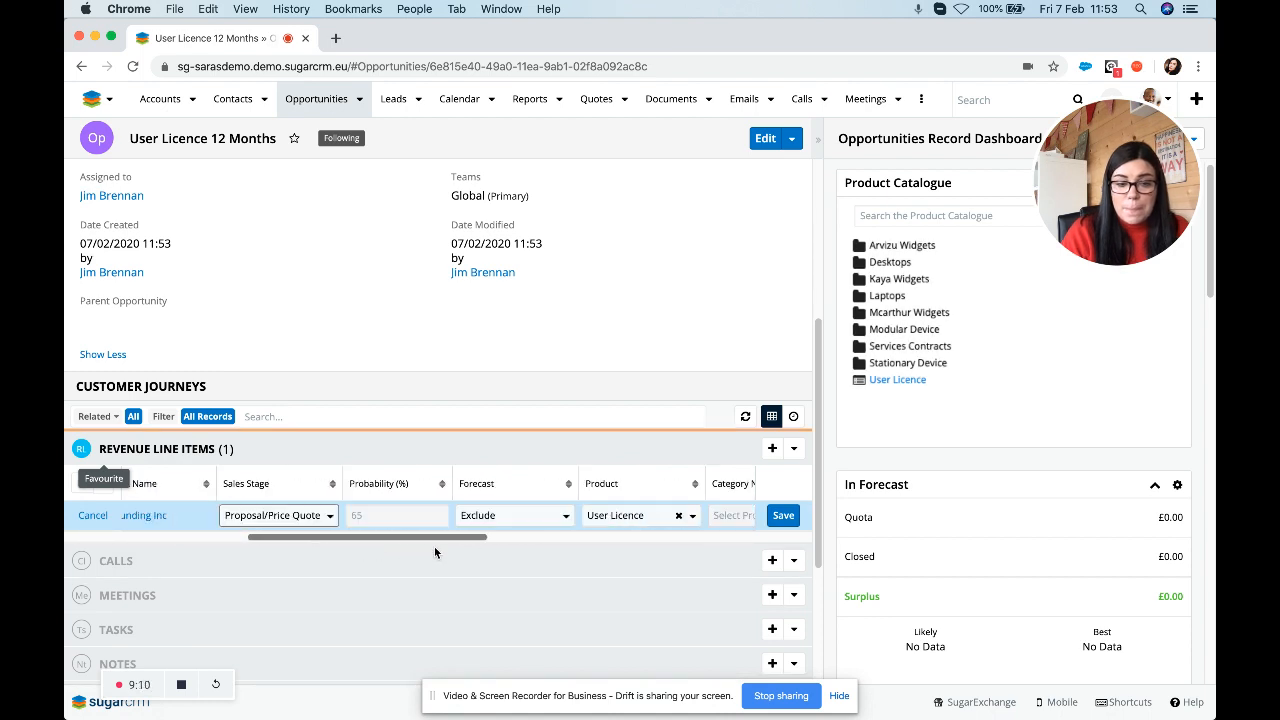
left_click(302, 515)
scroll(295, 471, "down", 3)
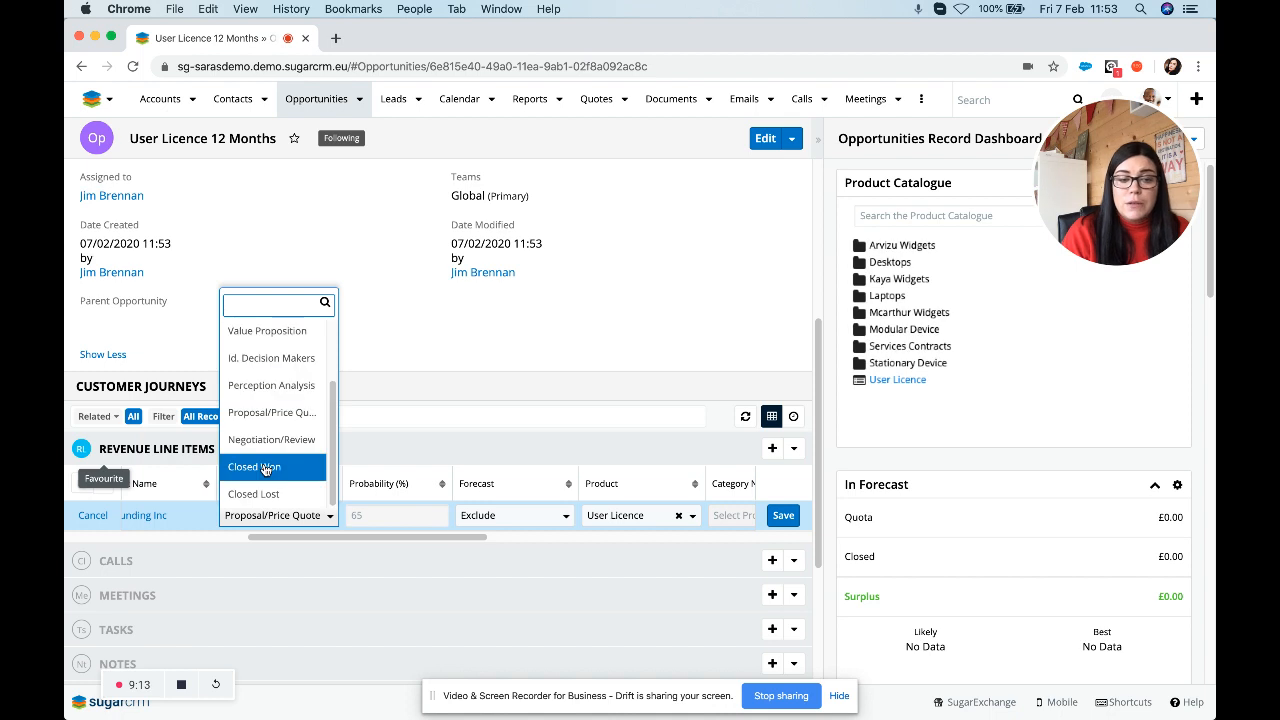
left_click(265, 468)
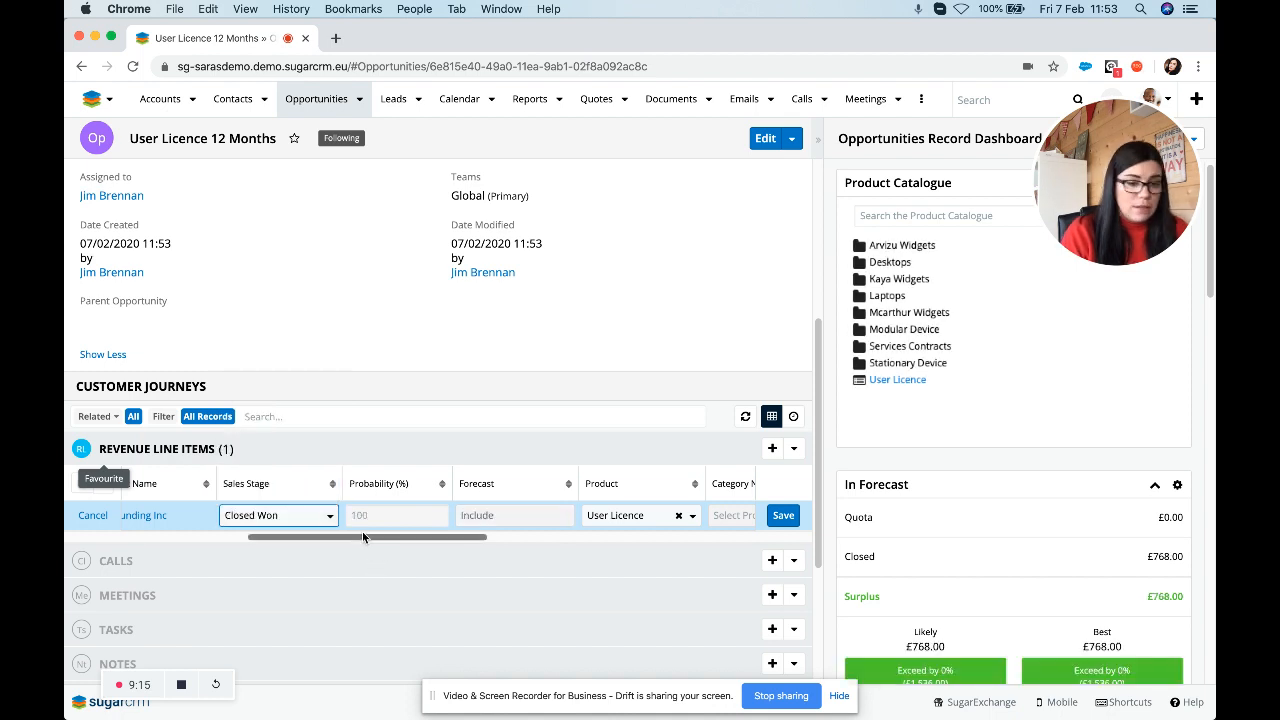
left_click_drag(354, 535, 479, 545)
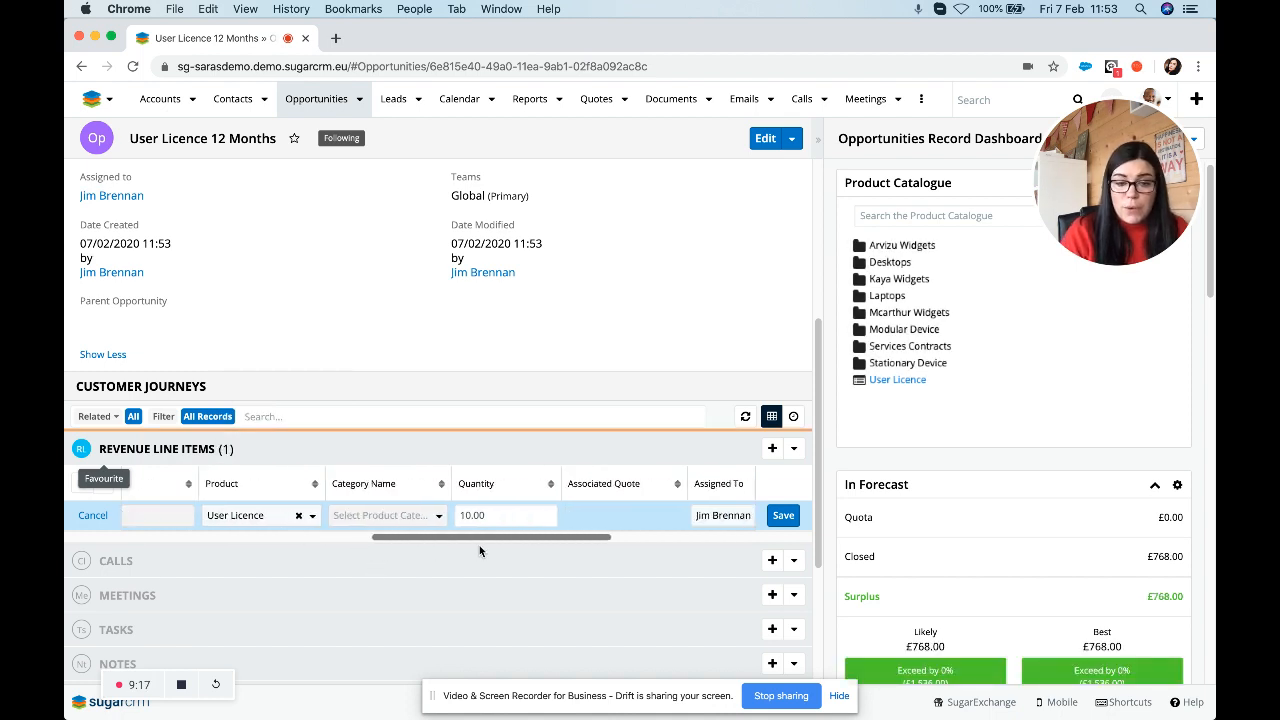
left_click_drag(607, 556, 335, 540)
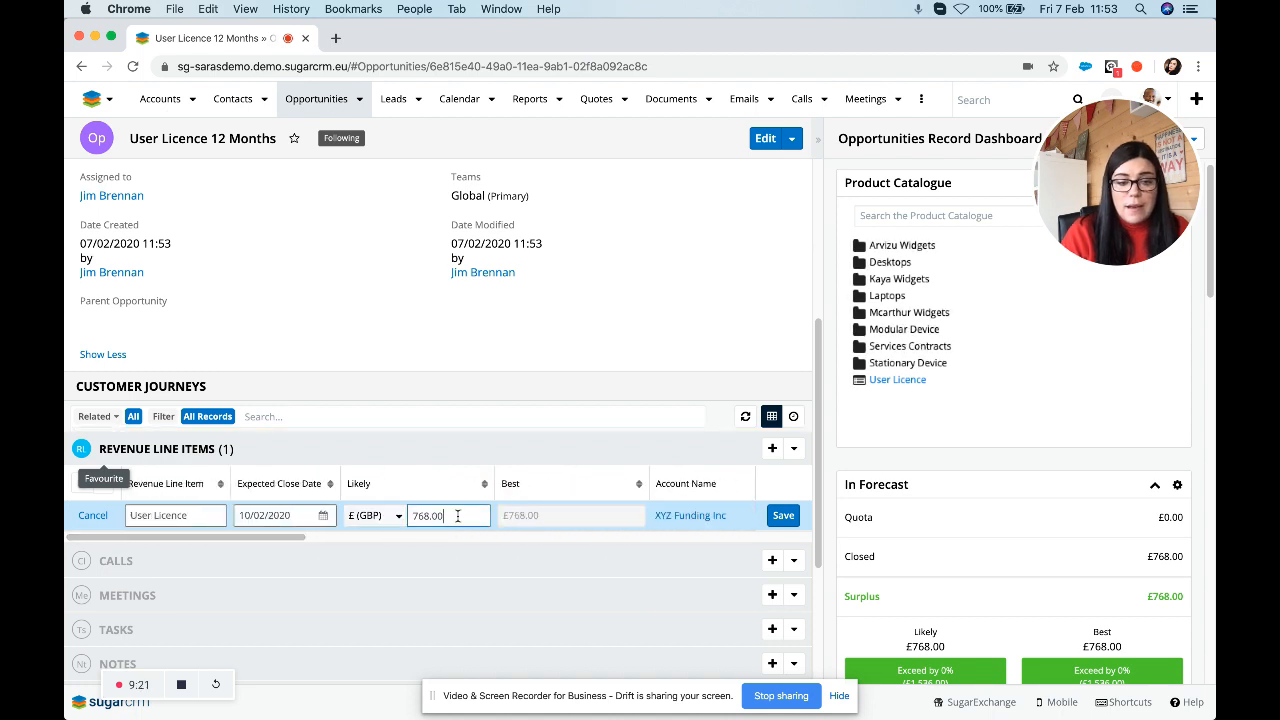
left_click_drag(458, 521, 360, 517)
type("7680.00")
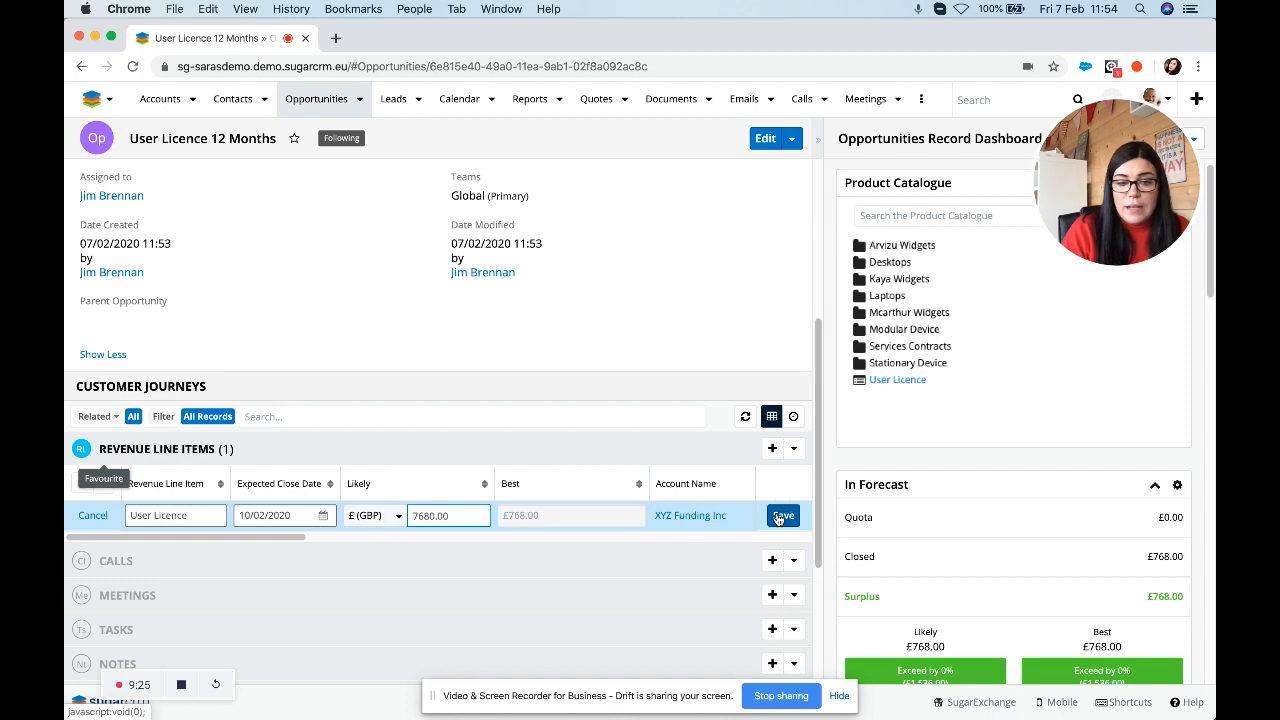
left_click(549, 522)
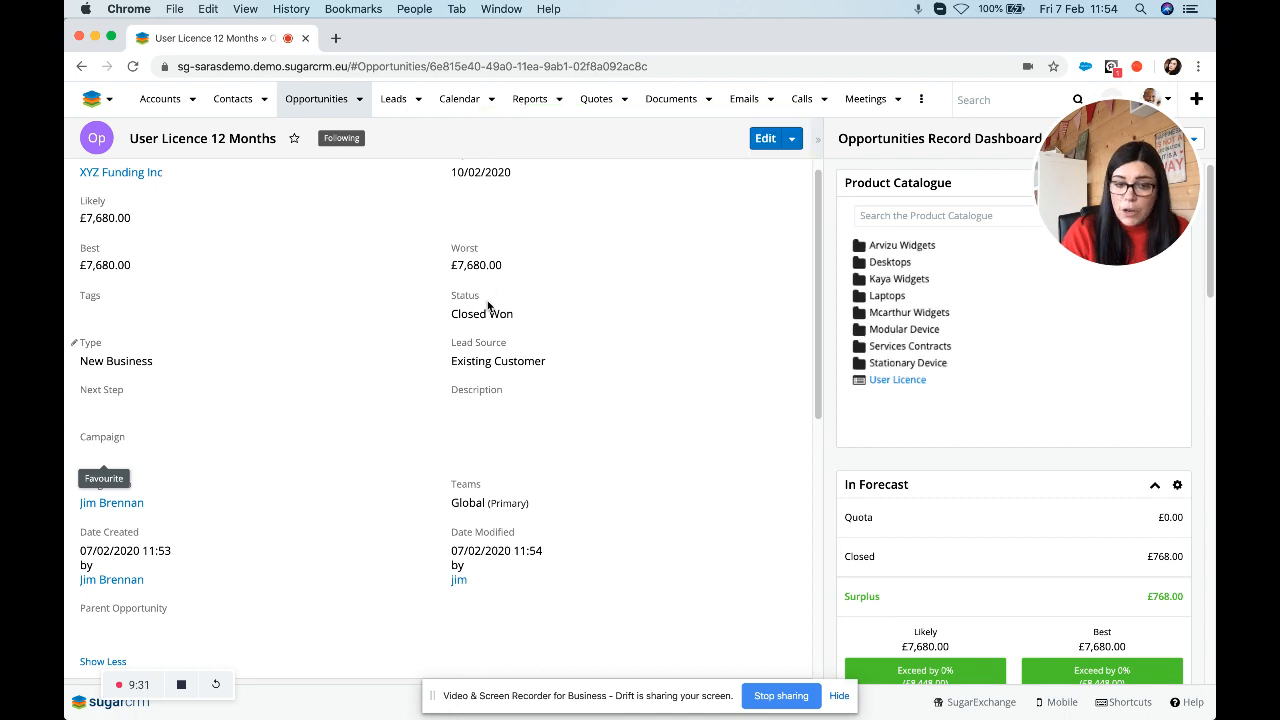
scroll(246, 300, "up", 1)
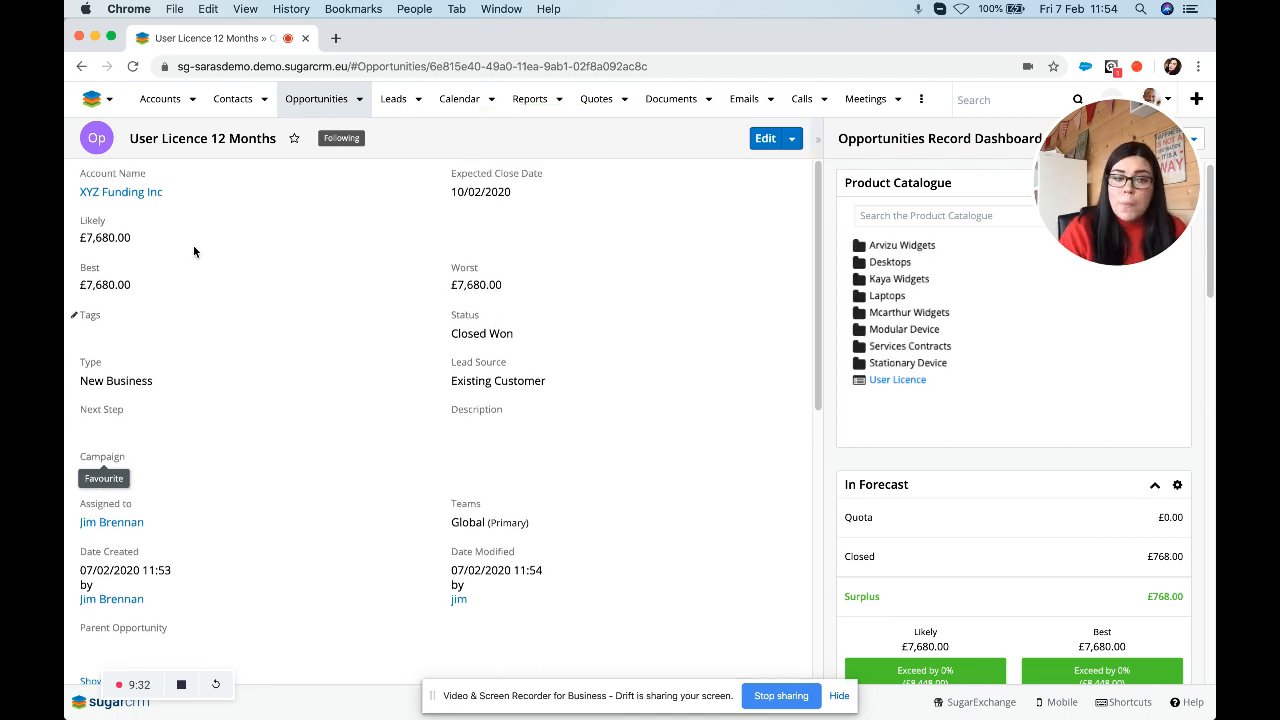
left_click(139, 197)
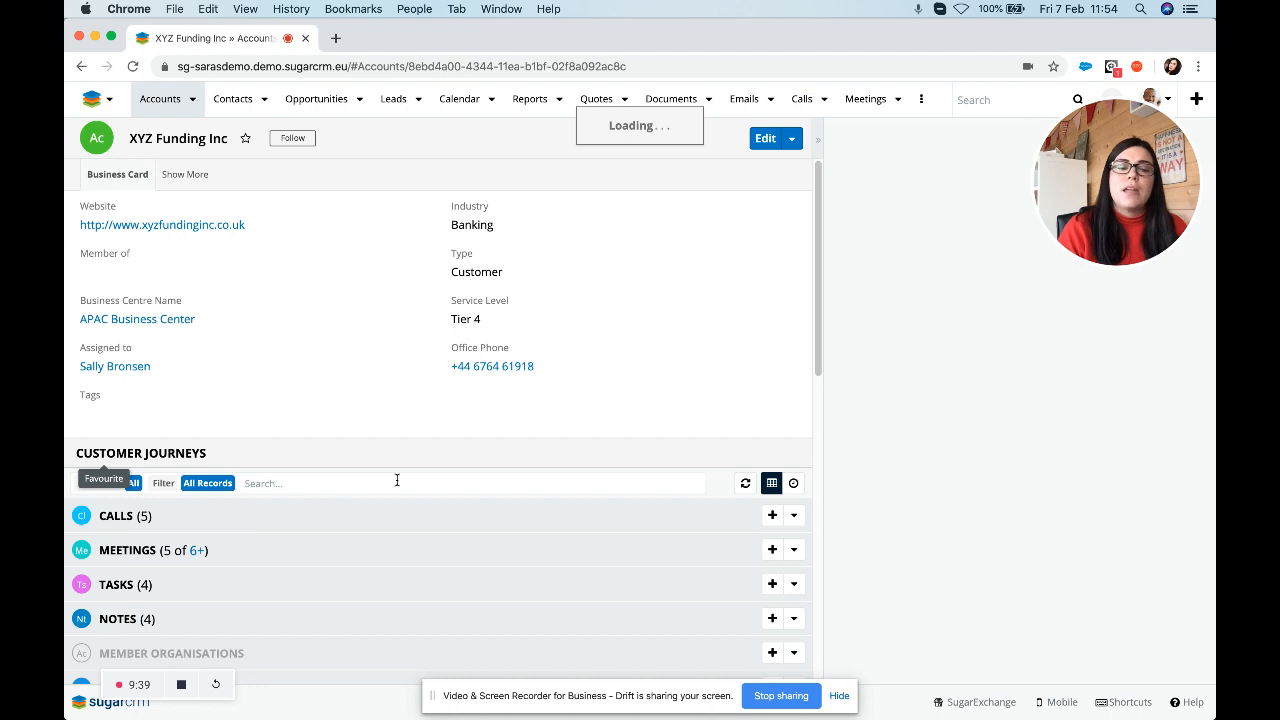
scroll(395, 485, "down", 5)
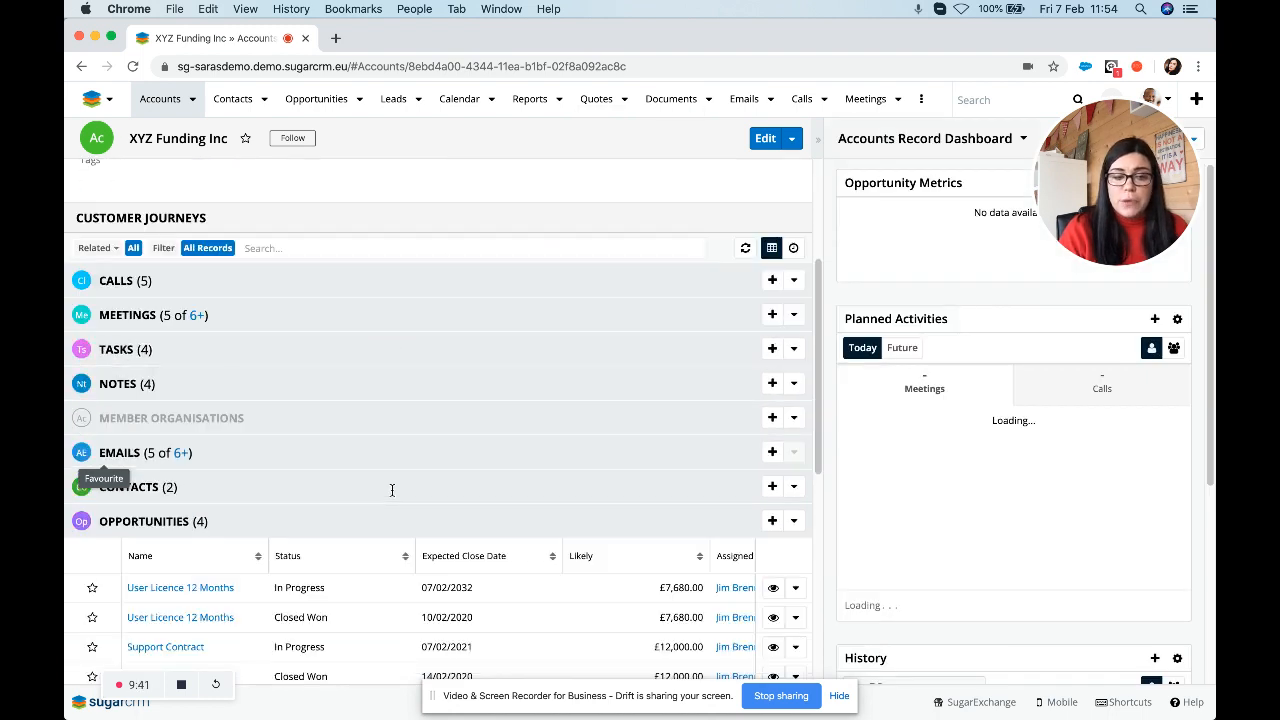
scroll(392, 490, "down", 2)
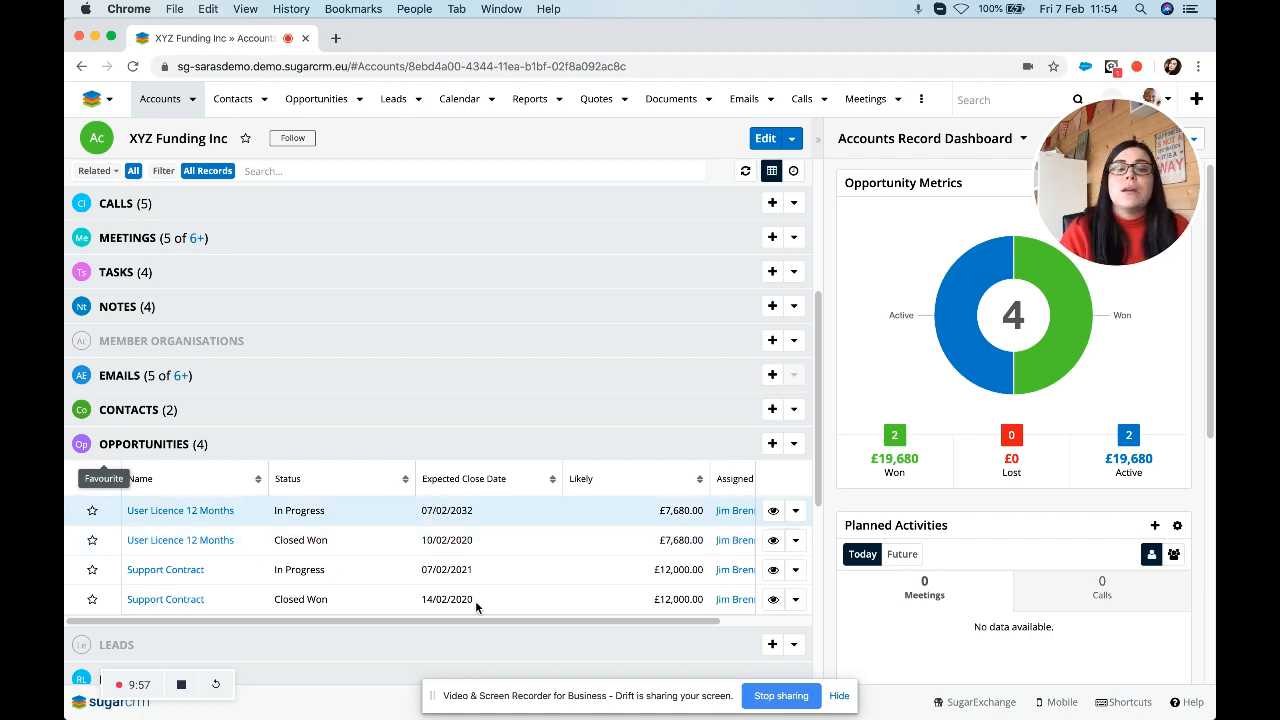
scroll(525, 622, "right", 3)
scroll(576, 627, "left", 3)
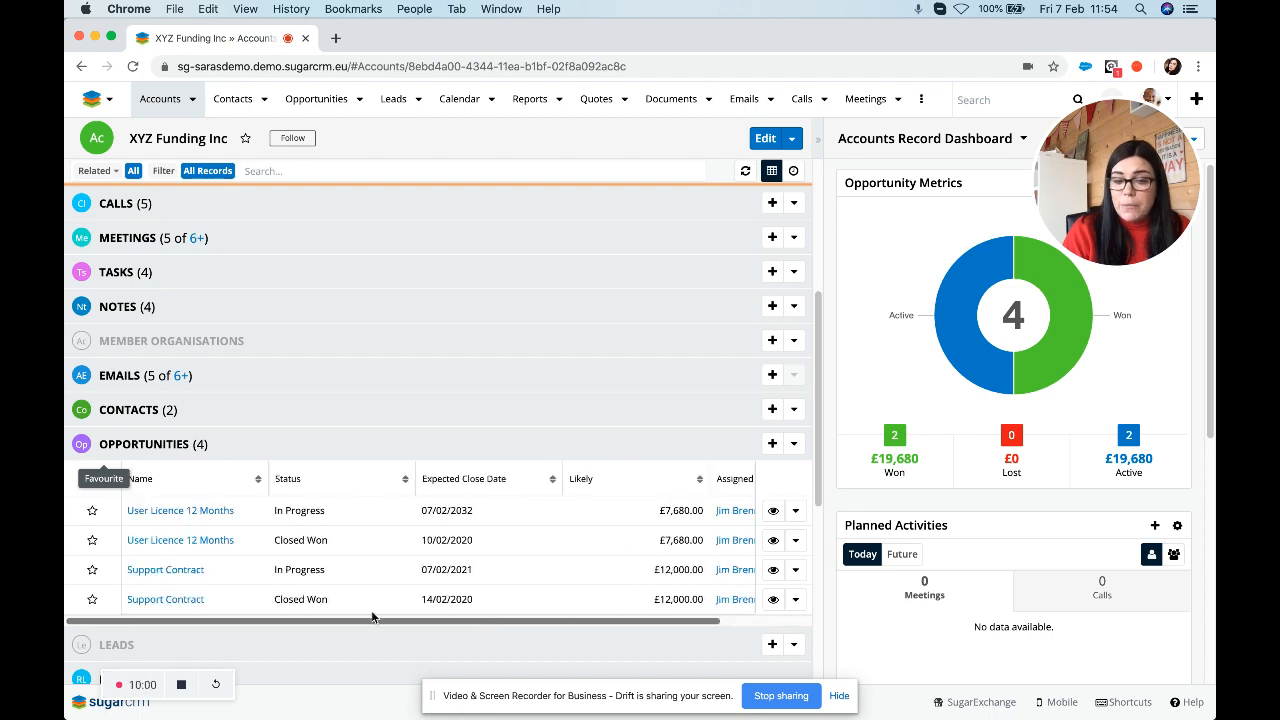
Switch to the Renewals Console from the logo menu and browse its Opportunities list.
left_click(111, 102)
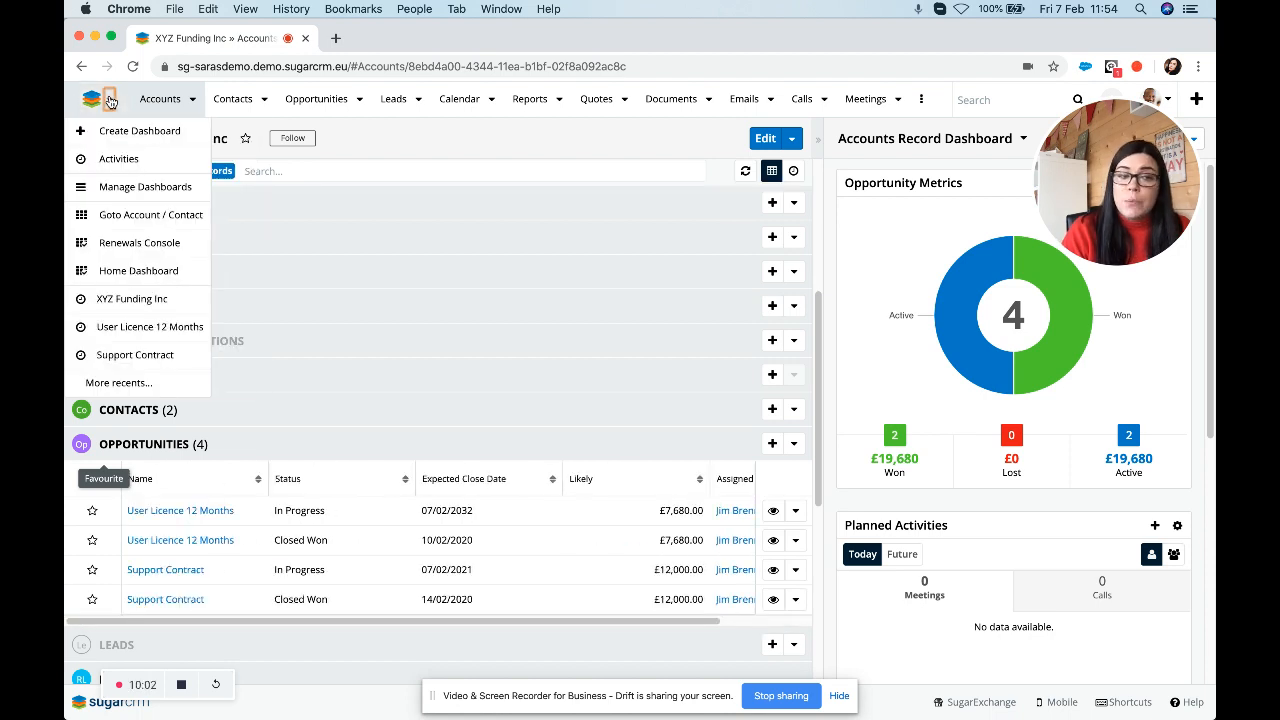
left_click(113, 245)
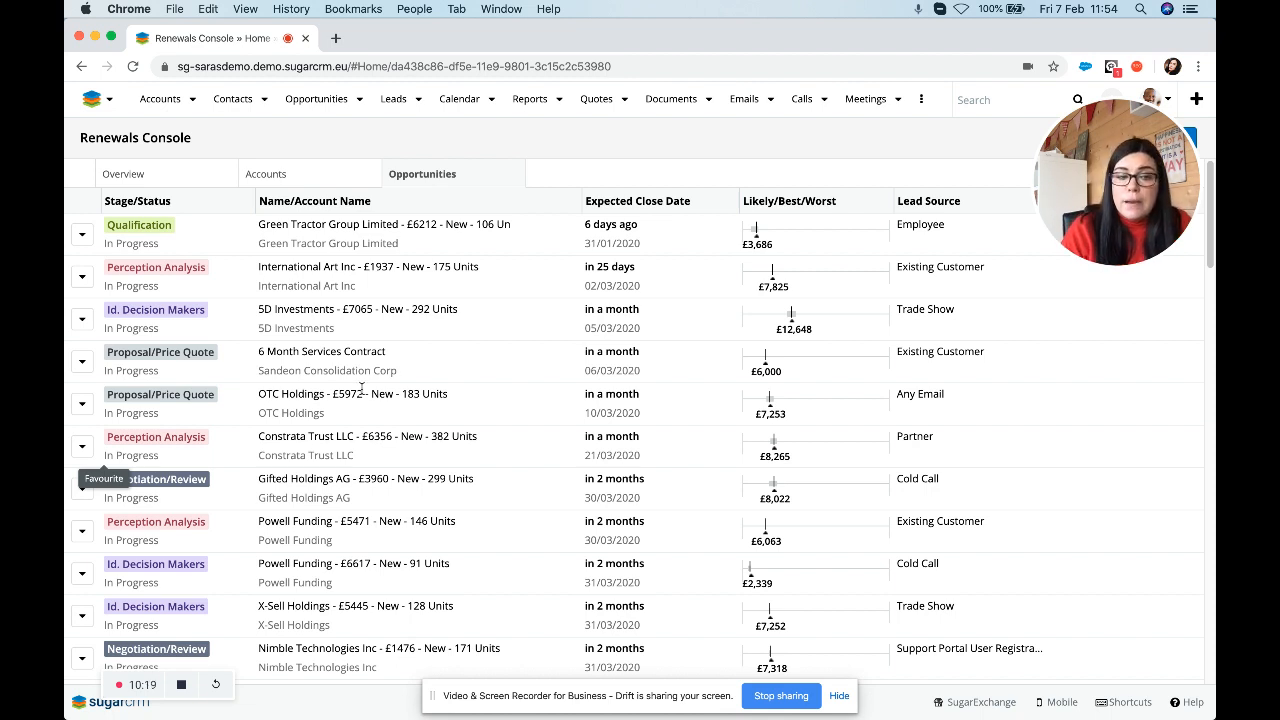
scroll(360, 395, "down", 1)
scroll(360, 395, "down", 1)
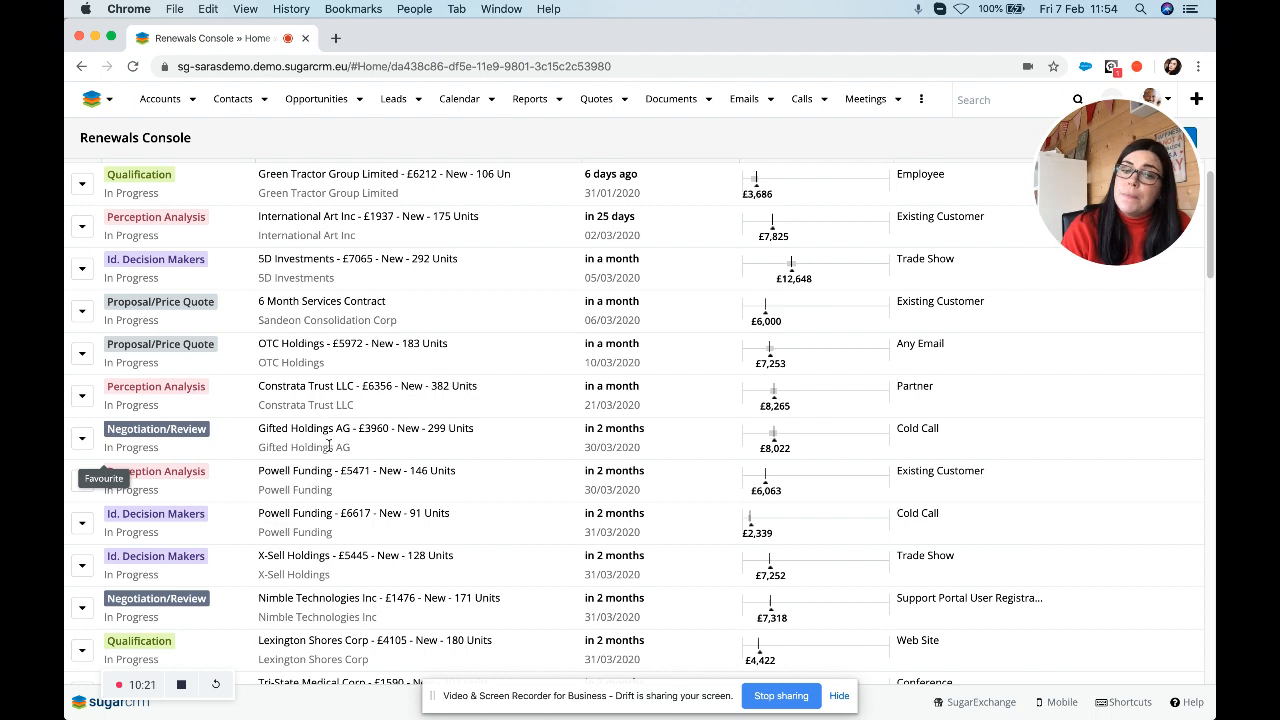
scroll(330, 400, "up", 2)
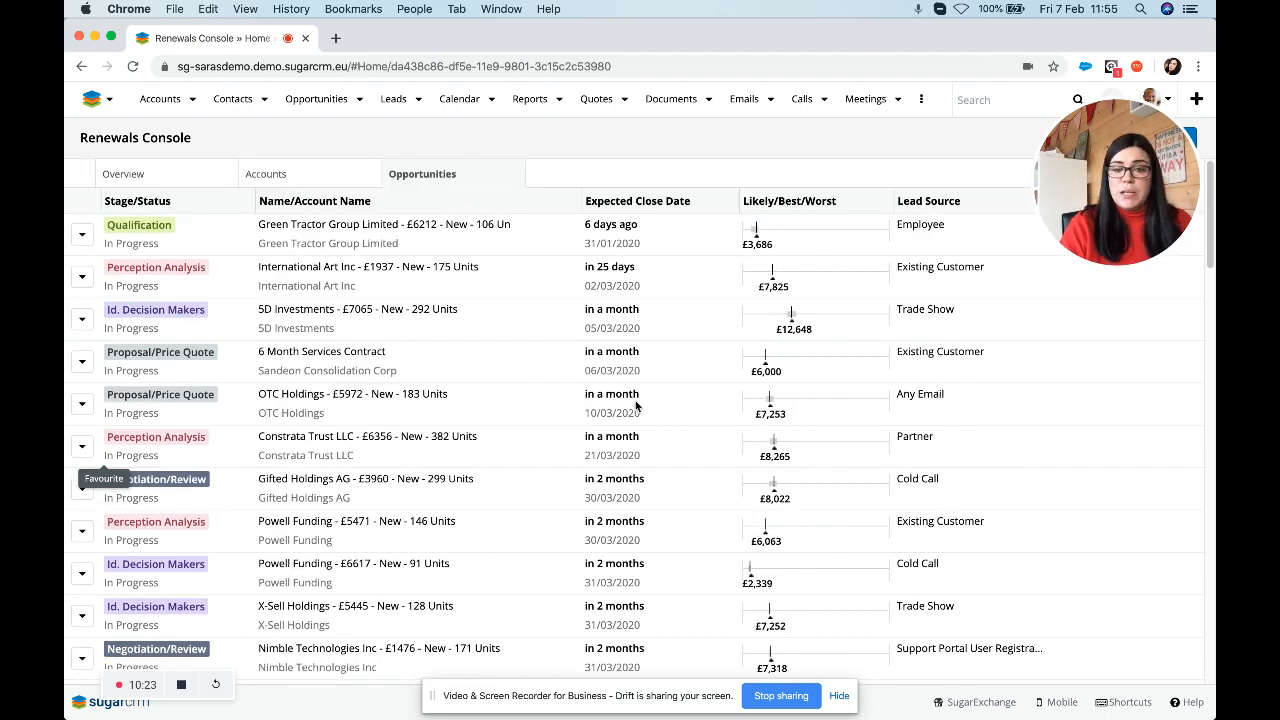